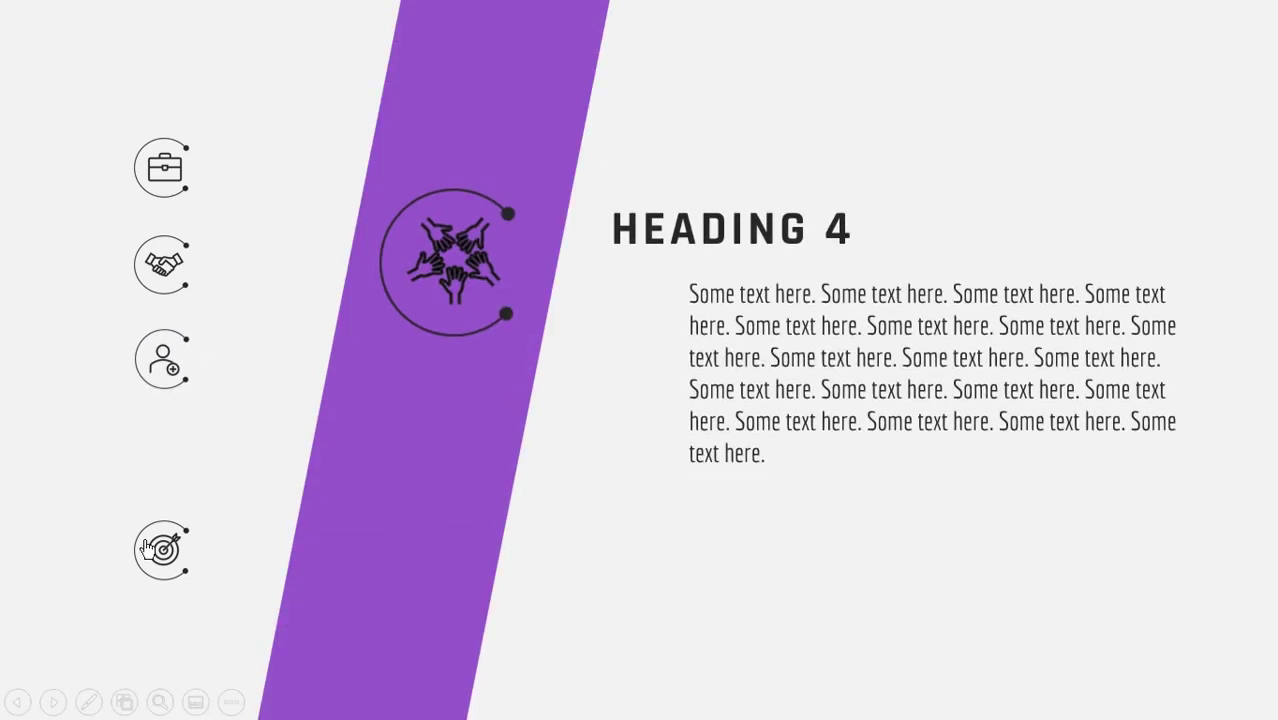
Click past the end of the finished slideshow preview to return to the starting slide.
{"action": "left_click", "coordinate": [41, 450]}
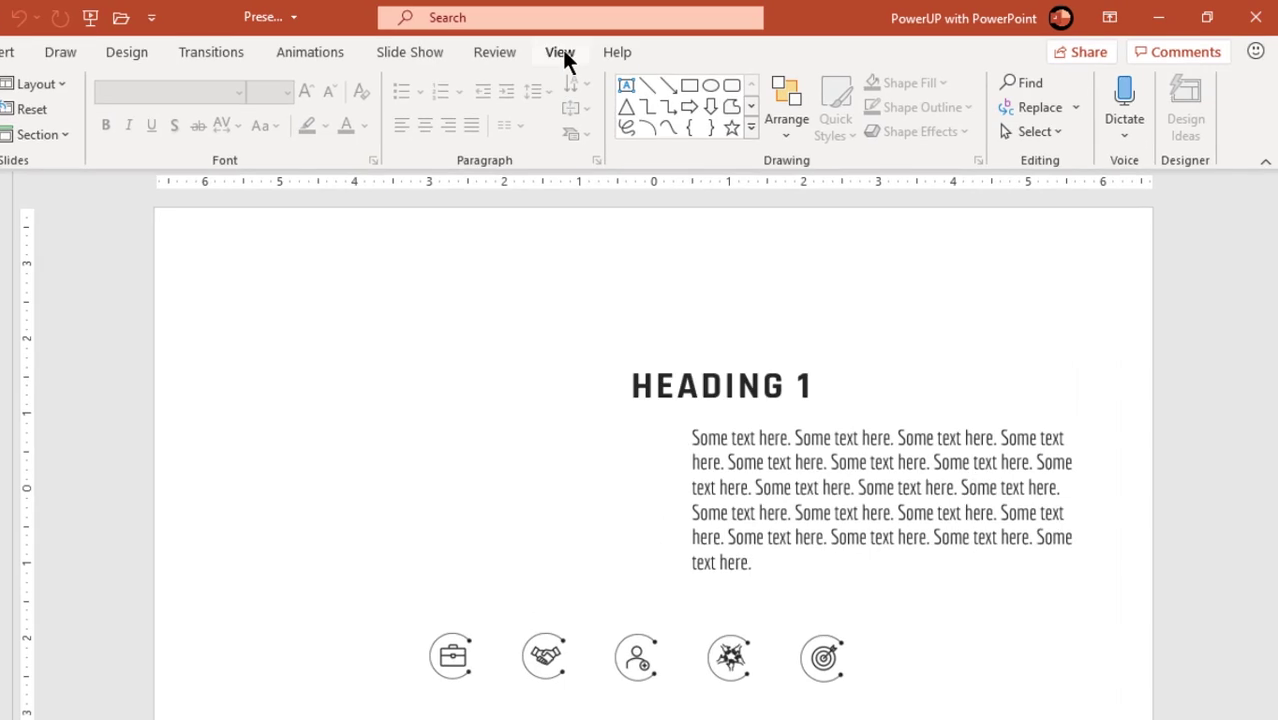
Show the slide guides and give the slide a light grey background fill.
{"action": "left_click", "coordinate": [639, 46]}
{"action": "left_click", "coordinate": [298, 131]}
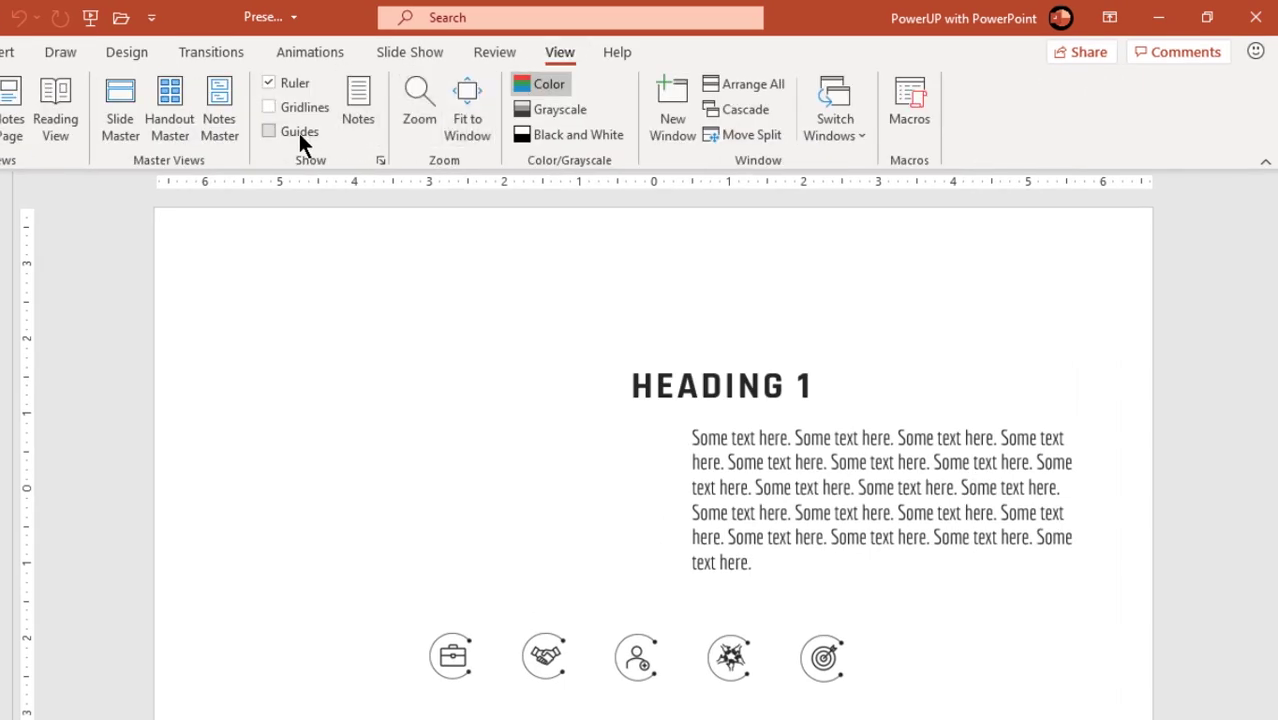
{"action": "right_click", "coordinate": [503, 338]}
{"action": "left_click", "coordinate": [562, 537]}
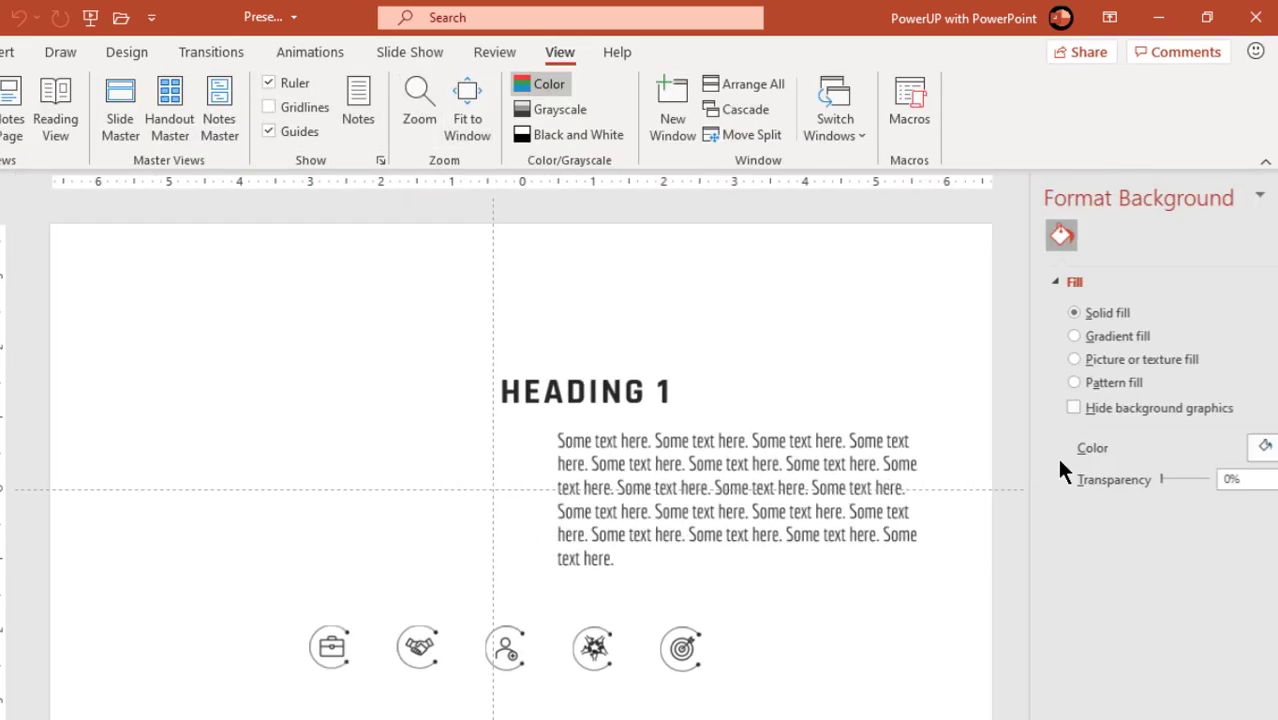
{"action": "left_click", "coordinate": [1210, 447]}
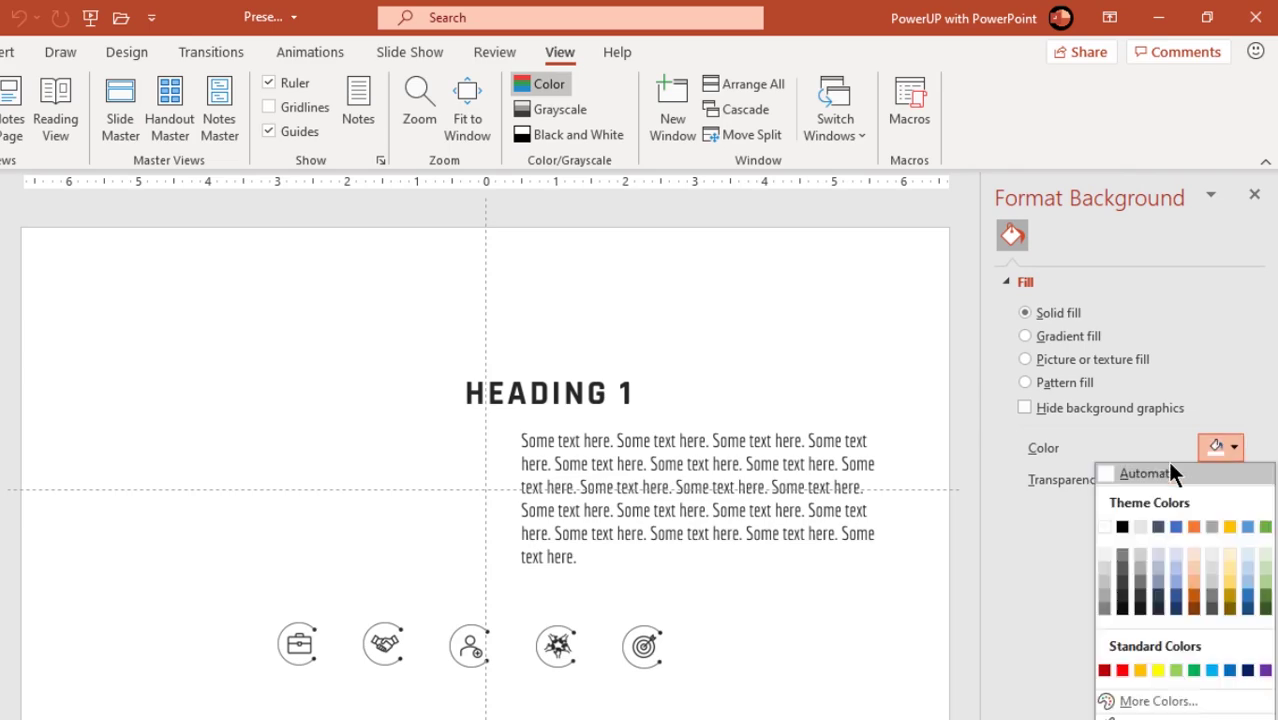
{"action": "left_click", "coordinate": [1105, 550]}
{"action": "left_click", "coordinate": [1254, 193]}
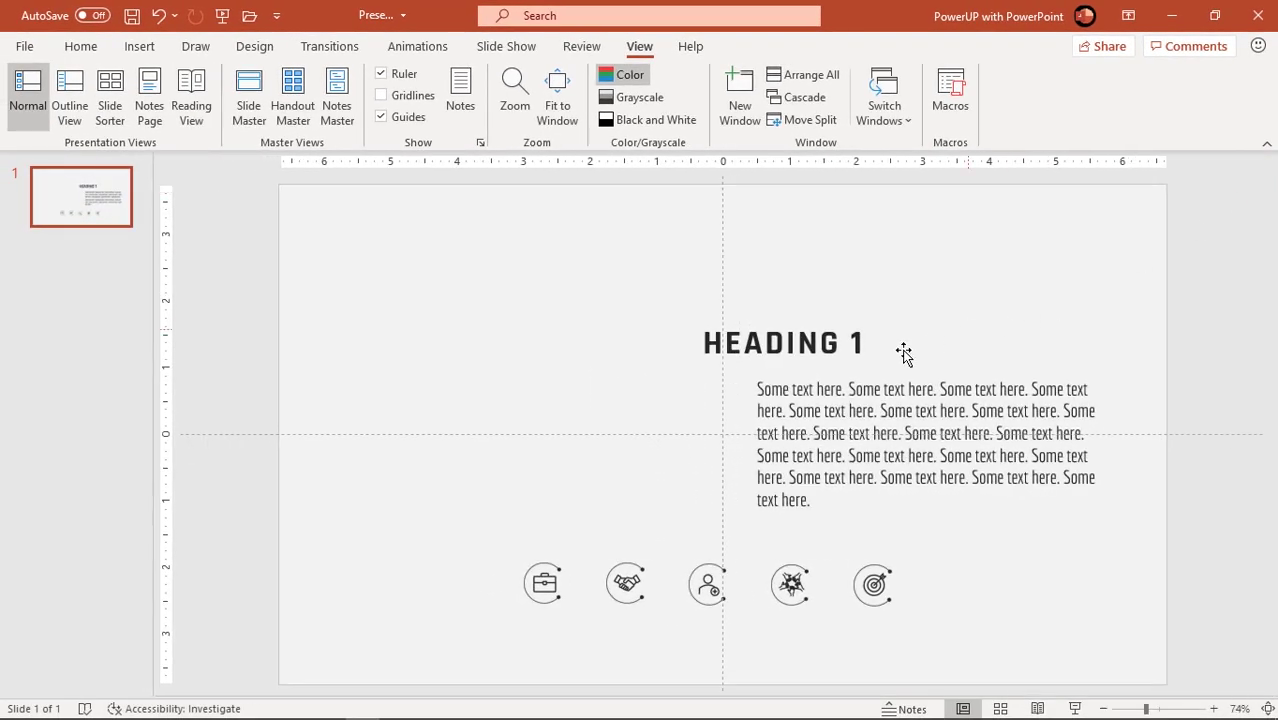
Add two vertical guides, placed at 4.96 and 2.00.
{"action": "right_click", "coordinate": [720, 238]}
{"action": "left_click", "coordinate": [743, 245]}
{"action": "left_click_drag", "start_coordinate": [735, 250], "coordinate": [390, 258]}
{"action": "right_click", "coordinate": [722, 238]}
{"action": "left_click", "coordinate": [739, 251]}
{"action": "left_click_drag", "start_coordinate": [737, 248], "coordinate": [597, 258]}
{"action": "left_click_drag", "start_coordinate": [597, 165], "coordinate": [590, 165]}
Add four more horizontal guides, moving the first one up to 1.00.
{"action": "right_click", "coordinate": [518, 436]}
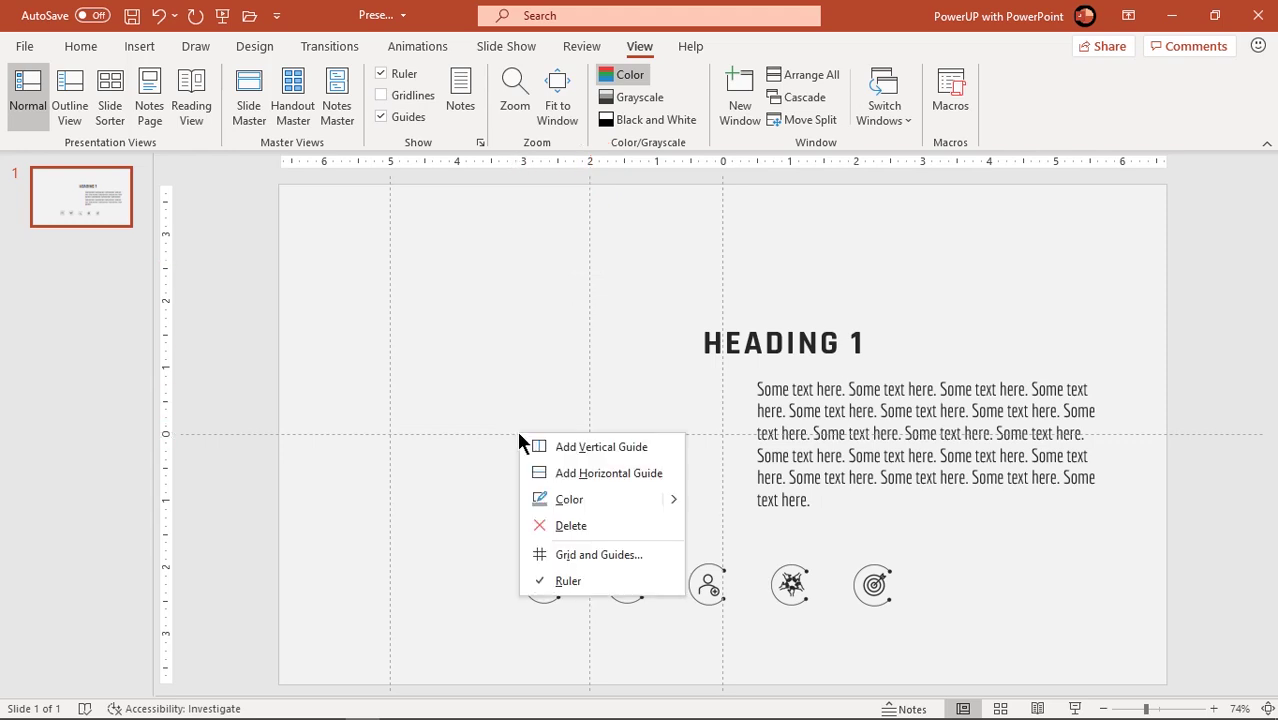
{"action": "left_click", "coordinate": [546, 471]}
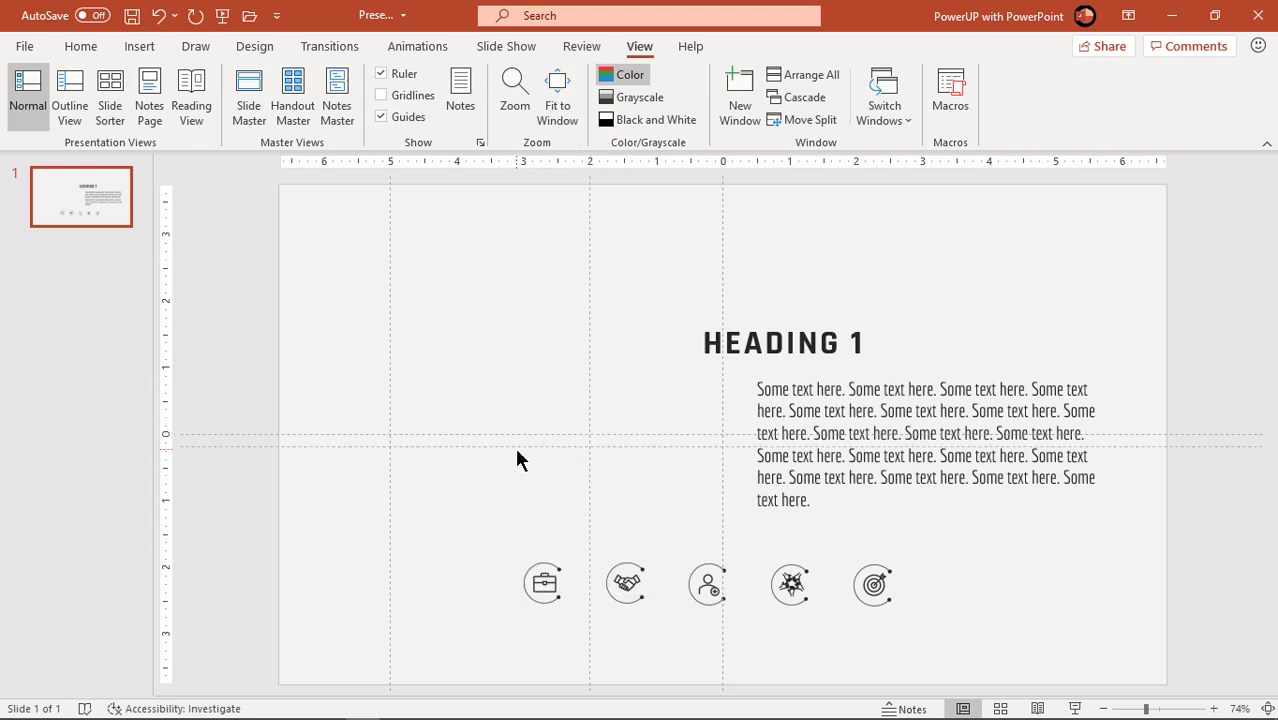
{"action": "left_click_drag", "start_coordinate": [519, 447], "coordinate": [454, 566]}
{"action": "right_click", "coordinate": [522, 368]}
{"action": "left_click", "coordinate": [551, 405]}
{"action": "right_click", "coordinate": [528, 303]}
{"action": "left_click", "coordinate": [574, 342]}
{"action": "right_click", "coordinate": [464, 500]}
{"action": "left_click", "coordinate": [499, 534]}
Duplicate slide 1 and arrange the five icons in a left column on slide 2.
{"action": "right_click", "coordinate": [110, 214]}
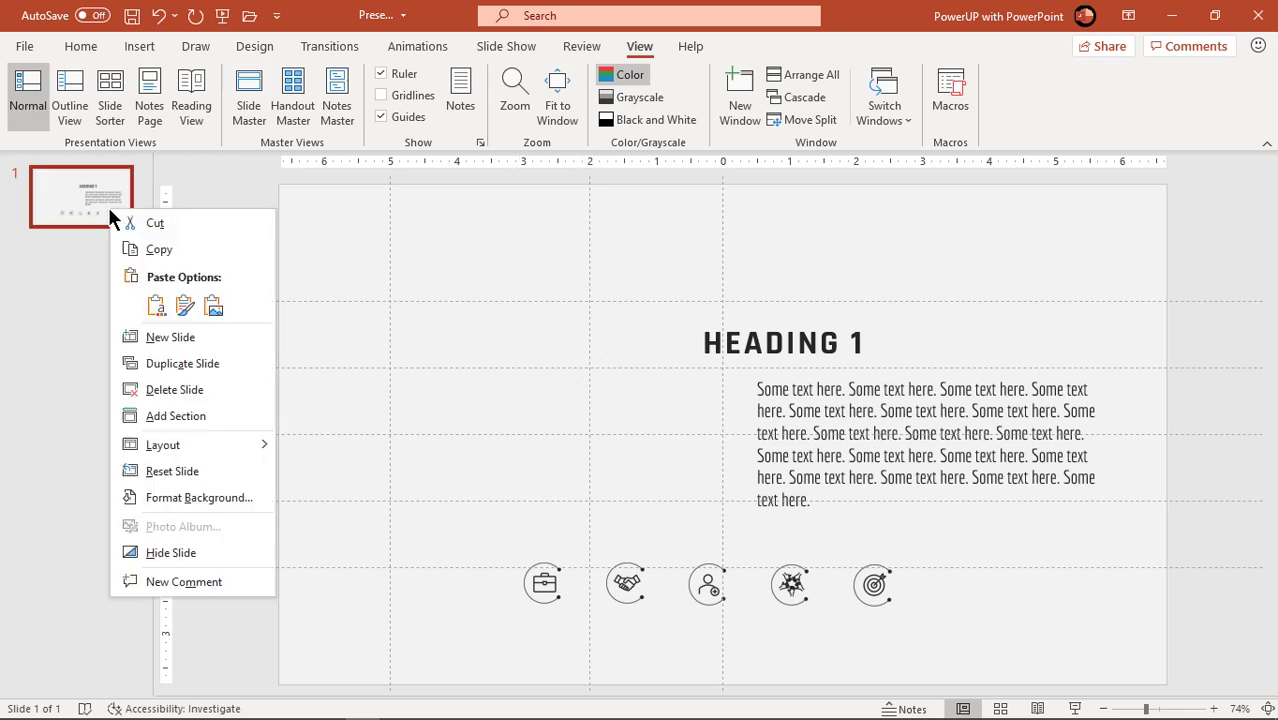
{"action": "left_click", "coordinate": [168, 363]}
{"action": "left_click_drag", "start_coordinate": [544, 583], "coordinate": [396, 292]}
{"action": "left_click_drag", "start_coordinate": [626, 583], "coordinate": [391, 367]}
{"action": "left_click_drag", "start_coordinate": [708, 585], "coordinate": [390, 433]}
{"action": "left_click_drag", "start_coordinate": [790, 585], "coordinate": [390, 498]}
{"action": "left_click_drag", "start_coordinate": [858, 585], "coordinate": [390, 566]}
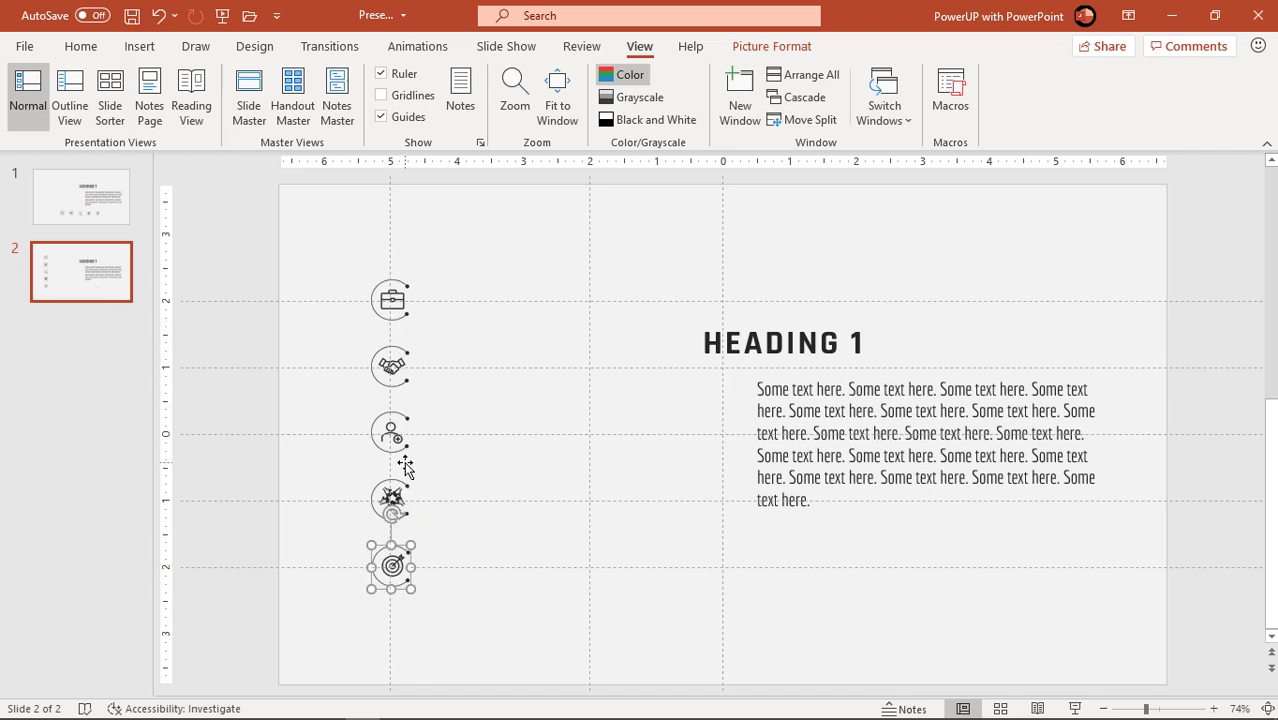
On slide 1, stack all five icons on the centre-left guide intersection.
{"action": "left_click", "coordinate": [88, 212]}
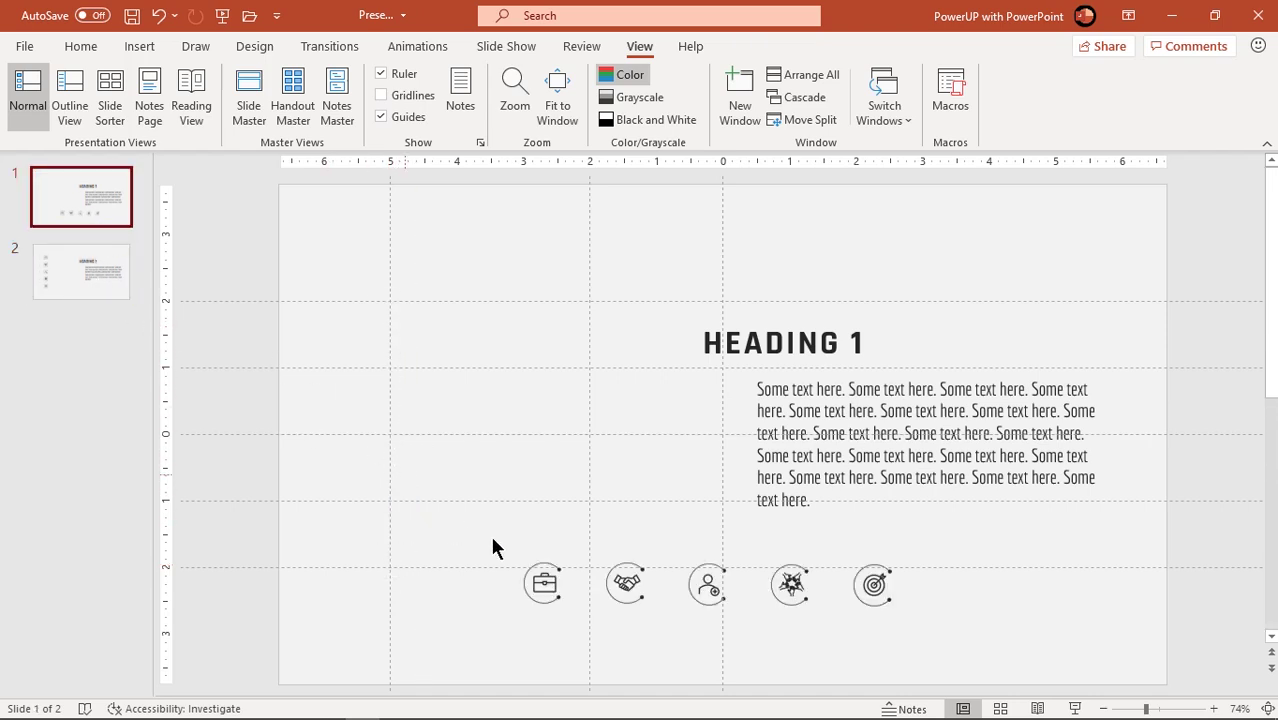
{"action": "left_click_drag", "start_coordinate": [544, 587], "coordinate": [592, 453]}
{"action": "left_click_drag", "start_coordinate": [626, 584], "coordinate": [590, 436]}
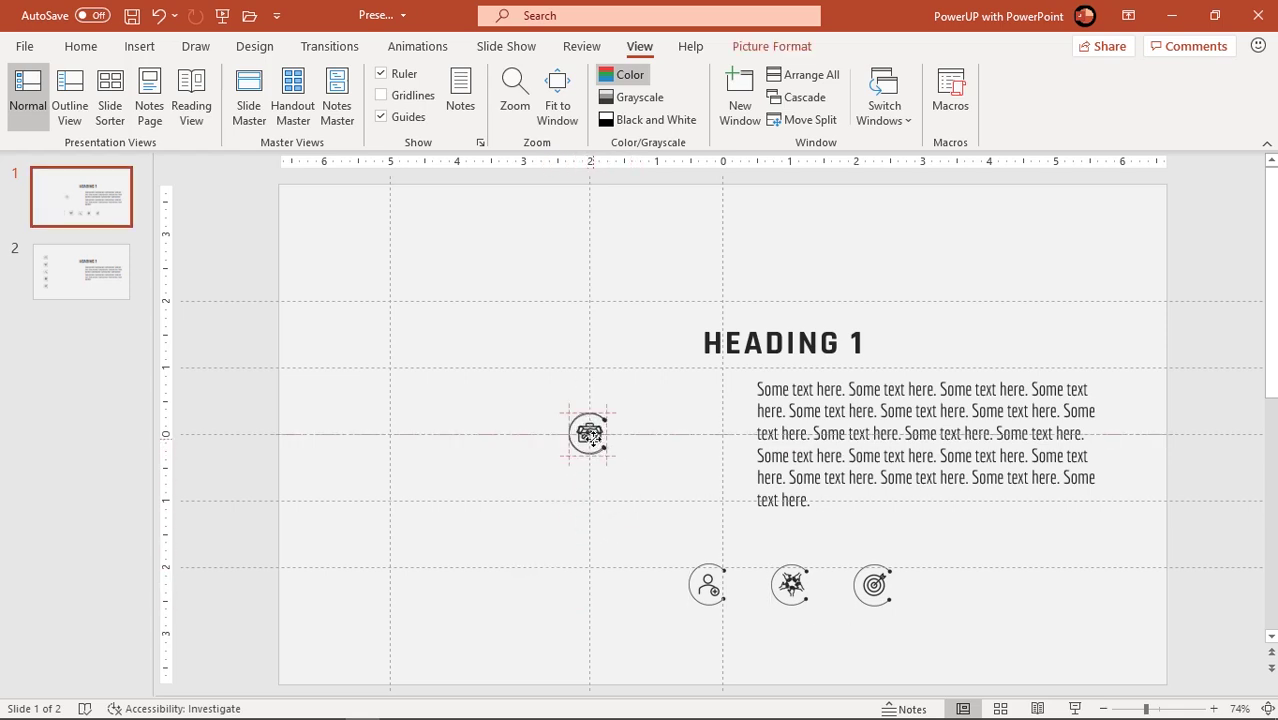
{"action": "left_click_drag", "start_coordinate": [693, 588], "coordinate": [589, 436]}
{"action": "left_click_drag", "start_coordinate": [778, 590], "coordinate": [590, 436]}
{"action": "left_click_drag", "start_coordinate": [873, 585], "coordinate": [590, 436]}
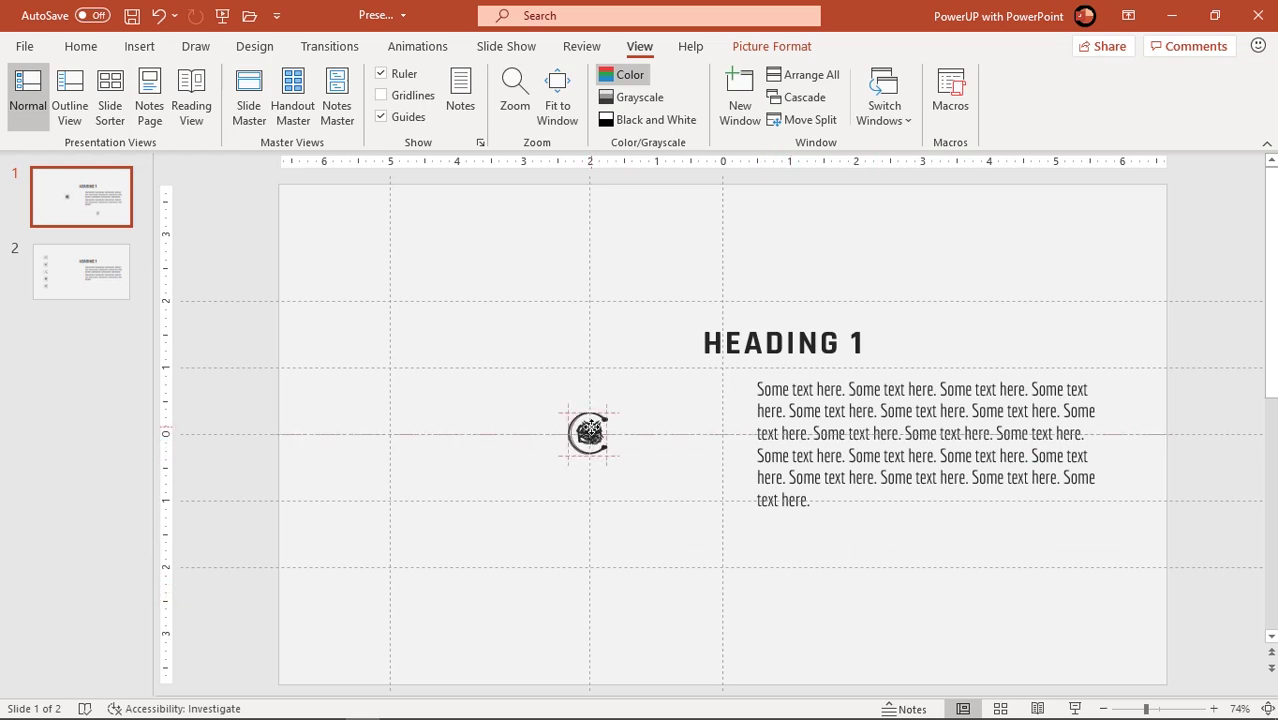
Delete the HEADING 1 and body text boxes from slide 1.
{"action": "left_click", "coordinate": [639, 475]}
{"action": "left_click", "coordinate": [823, 330]}
{"action": "left_click", "coordinate": [828, 322]}
{"action": "left_click", "coordinate": [833, 425], "text": "shift"}
{"action": "key", "text": "Delete"}
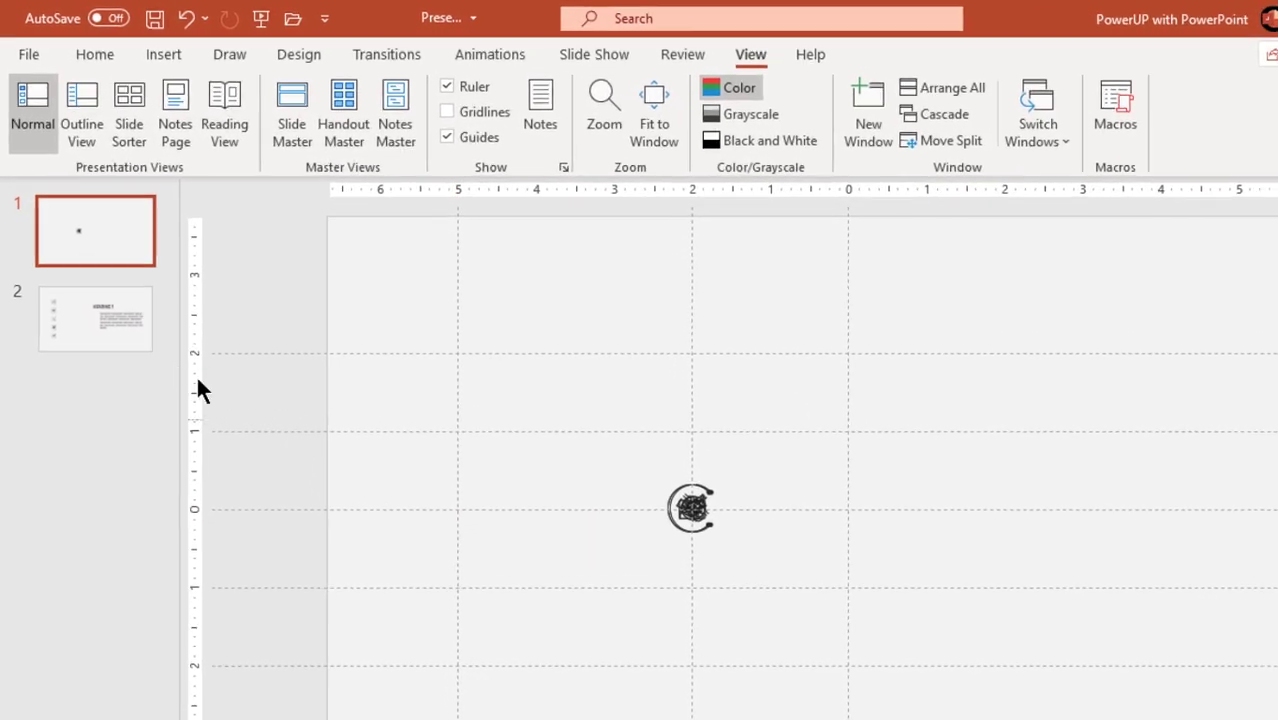
Apply the Morph transition to slide 2, then go back to slide 1.
{"action": "left_click", "coordinate": [104, 327]}
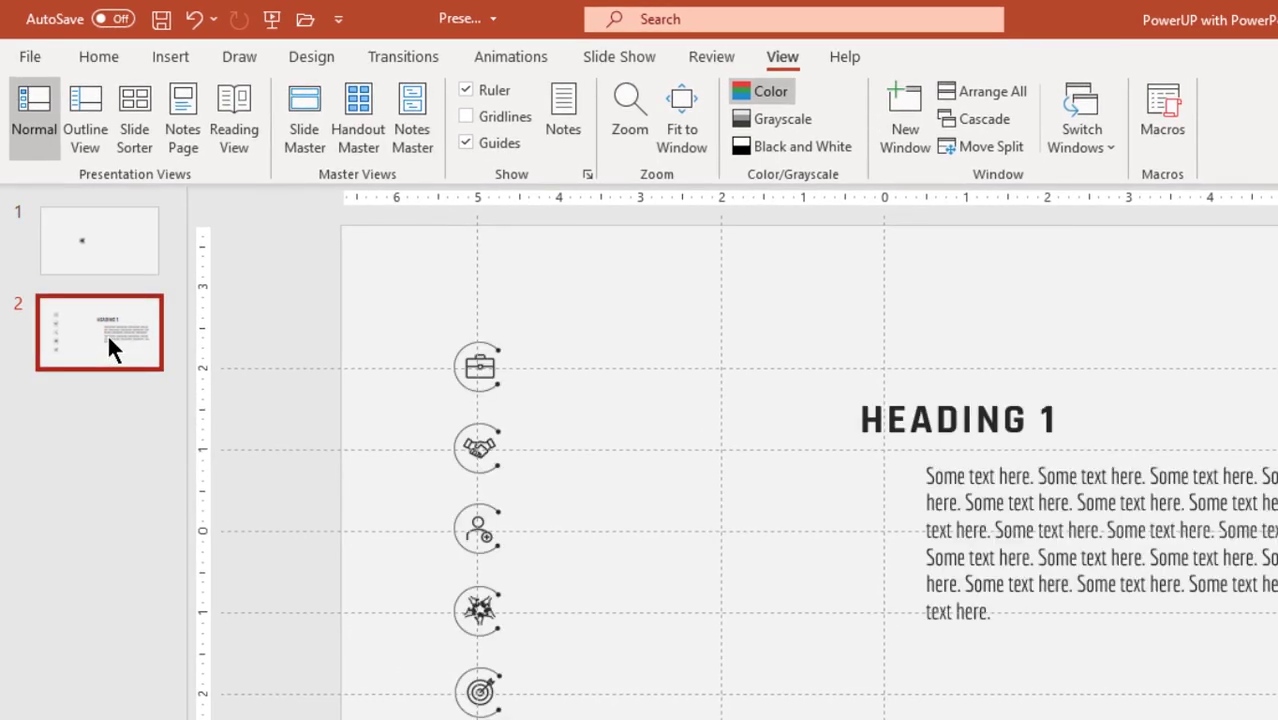
{"action": "left_click", "coordinate": [404, 61]}
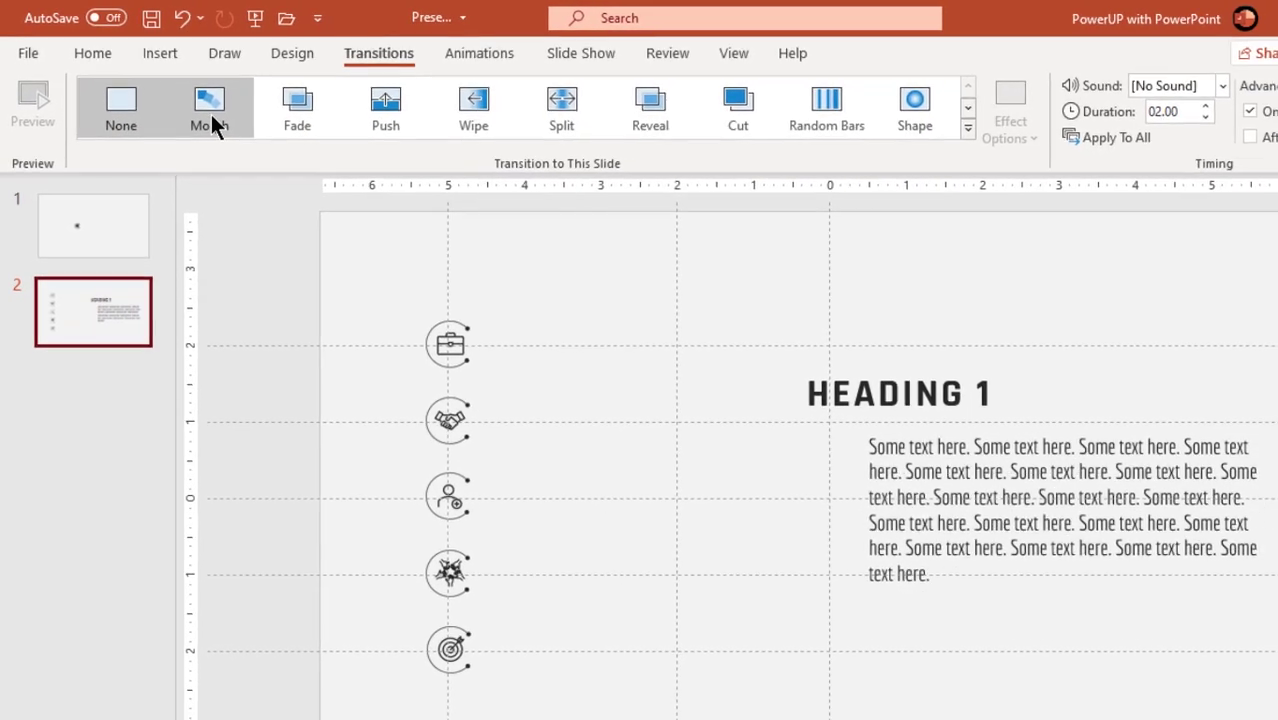
{"action": "left_click", "coordinate": [224, 132]}
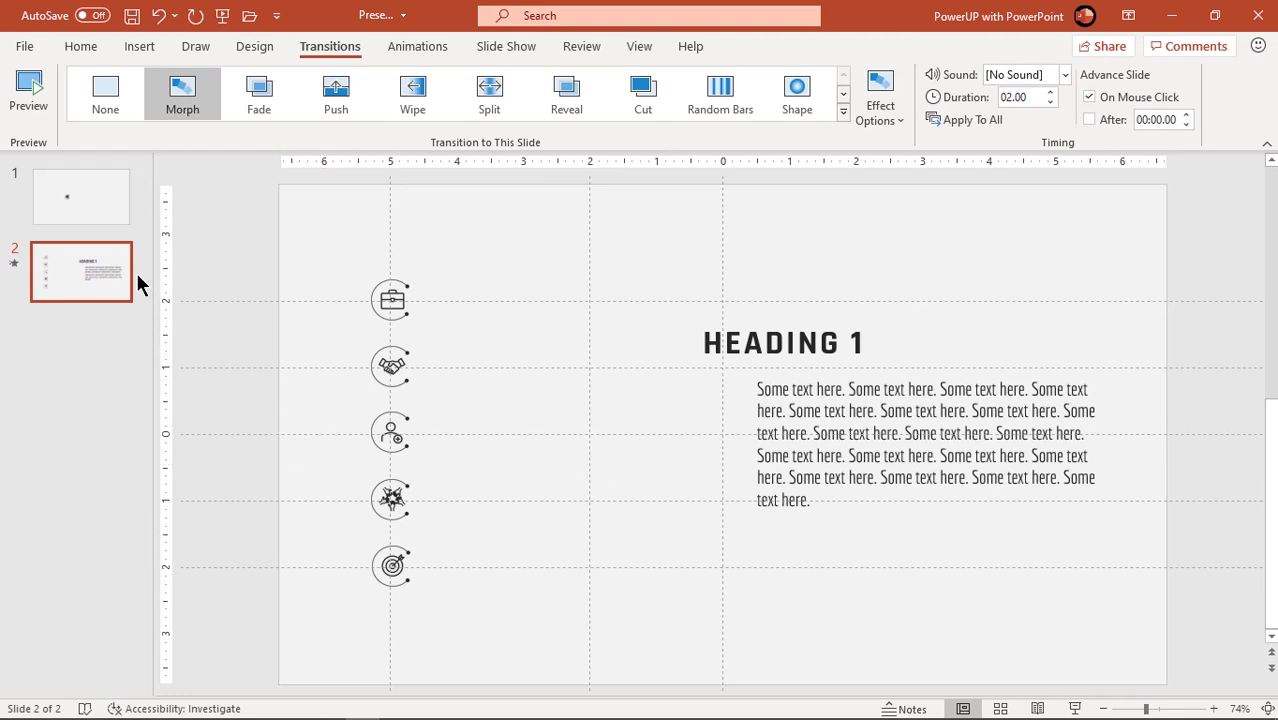
{"action": "left_click", "coordinate": [95, 198]}
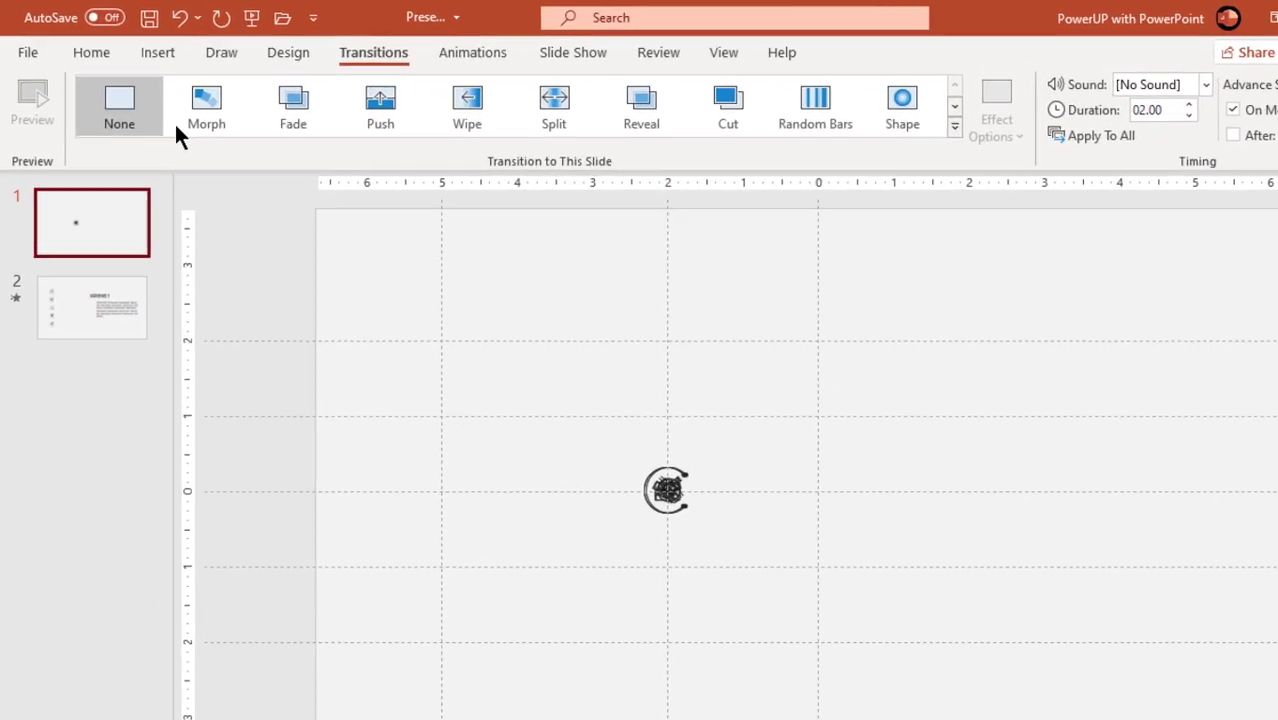
Draw a black-filled circle with no outline over the icon stack.
{"action": "left_click", "coordinate": [173, 56]}
{"action": "left_click", "coordinate": [352, 143]}
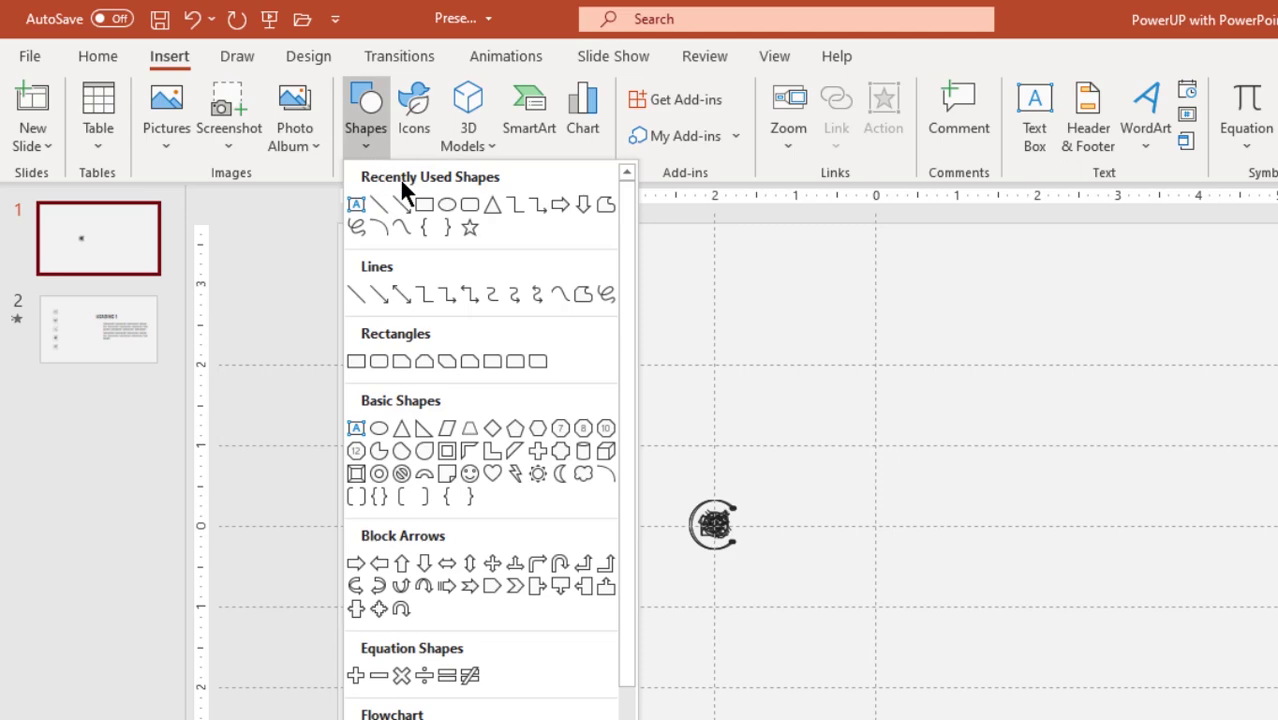
{"action": "left_click", "coordinate": [452, 204]}
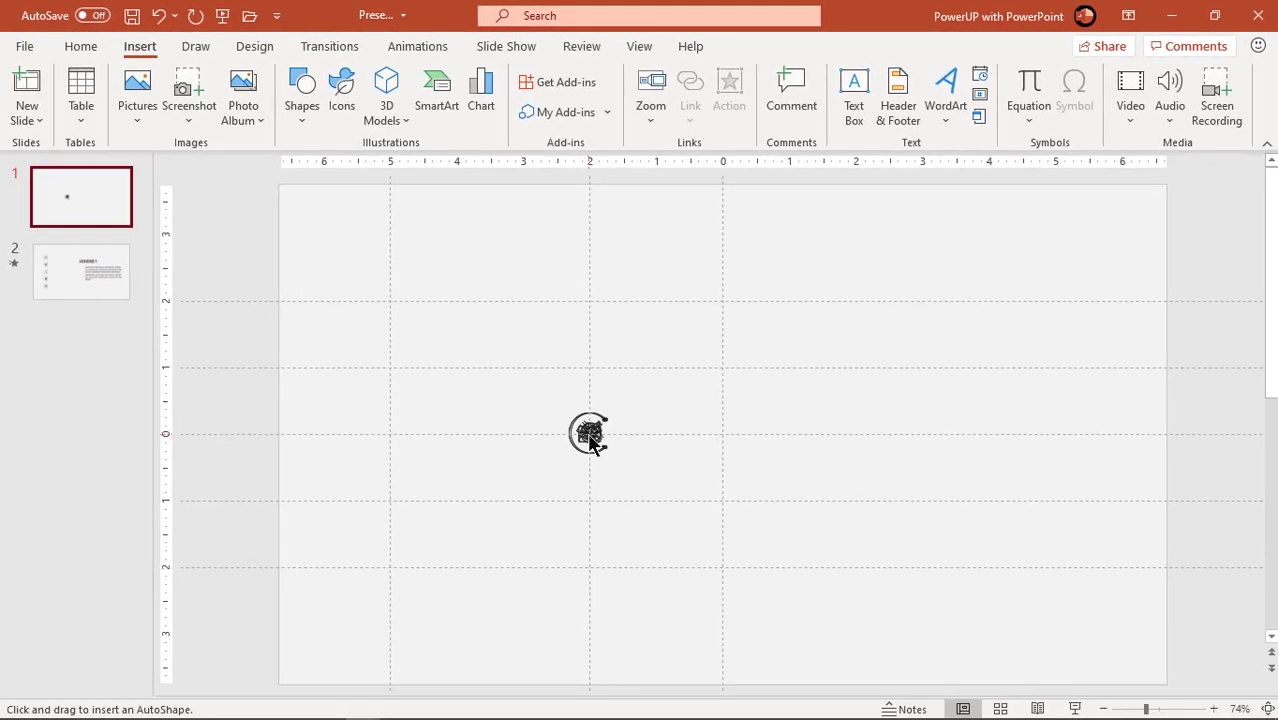
{"action": "left_click_drag", "start_coordinate": [589, 436], "coordinate": [641, 466]}
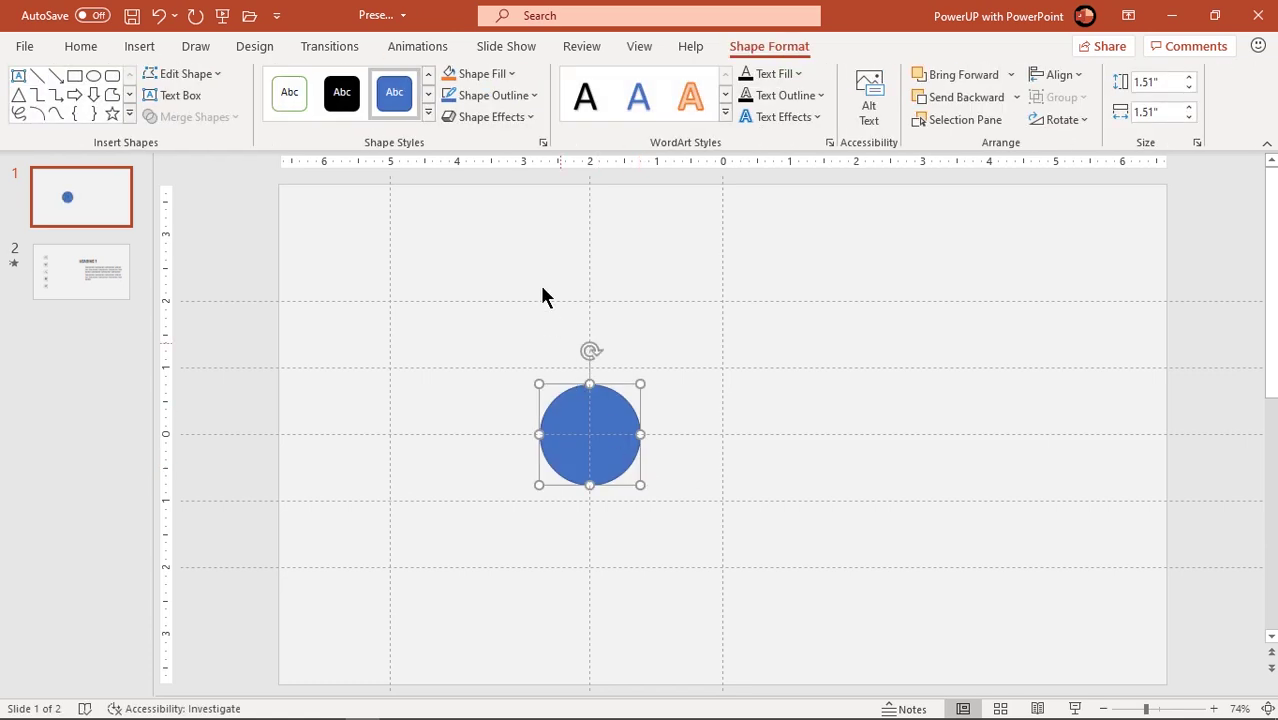
{"action": "left_click", "coordinate": [507, 98]}
{"action": "left_click", "coordinate": [479, 294]}
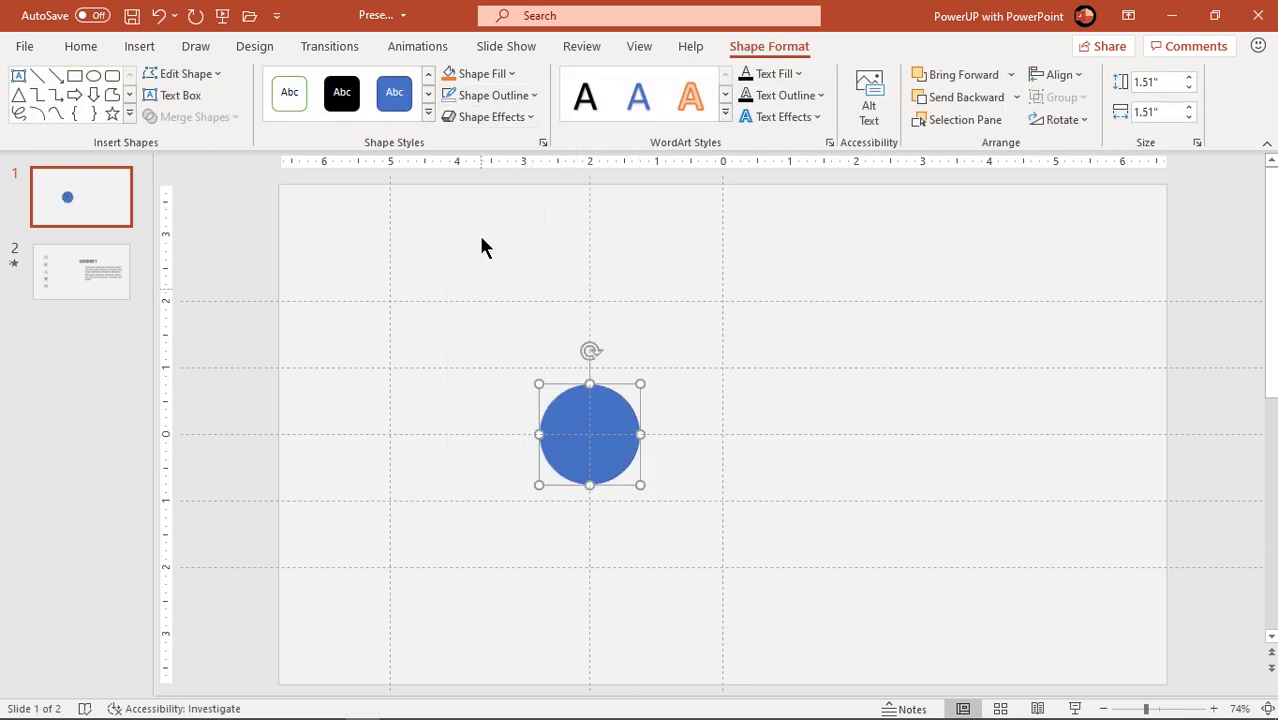
{"action": "left_click", "coordinate": [483, 75]}
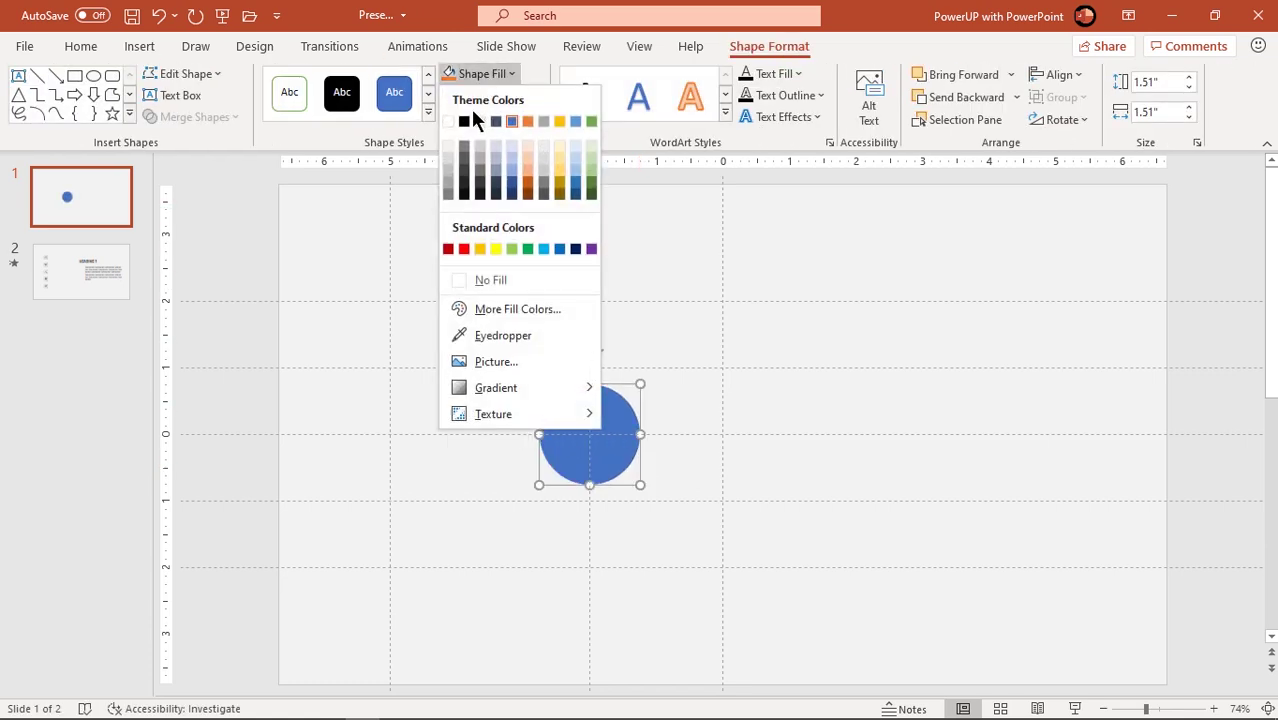
{"action": "left_click", "coordinate": [458, 184]}
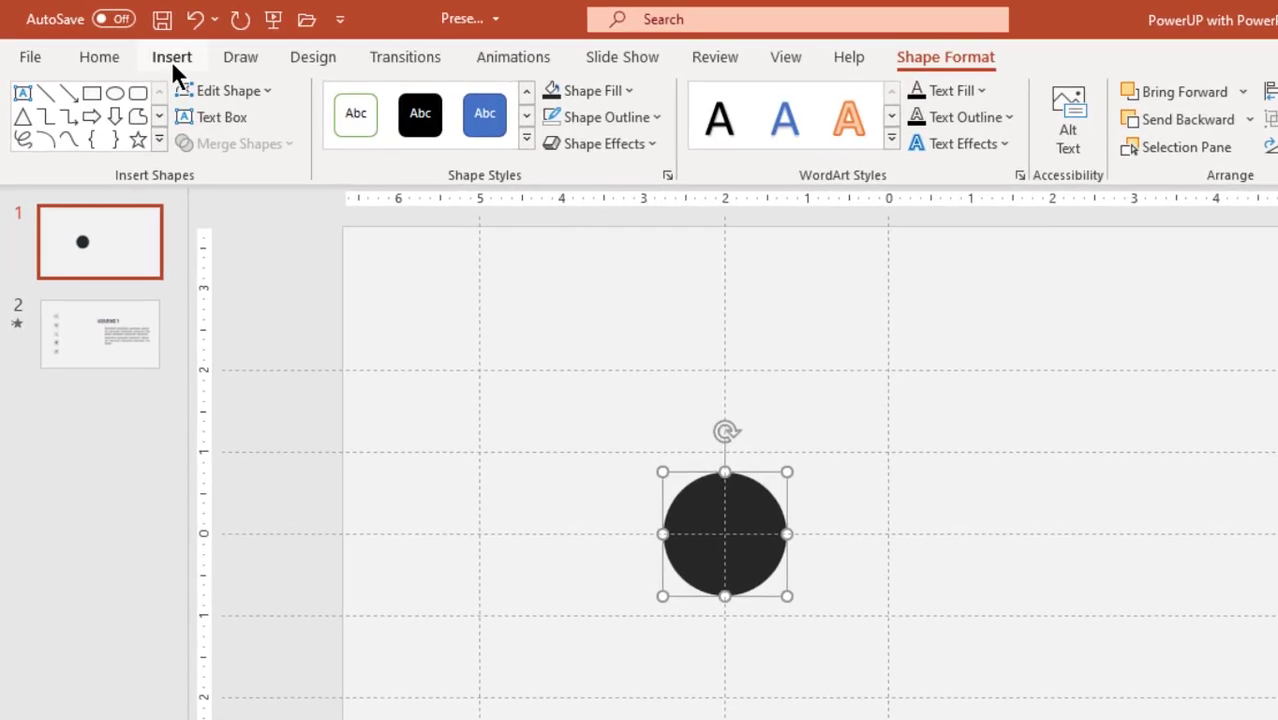
Add a text box inside the circle reading 'Lets' and 'START' on two lines.
{"action": "left_click", "coordinate": [139, 46]}
{"action": "left_click", "coordinate": [369, 150]}
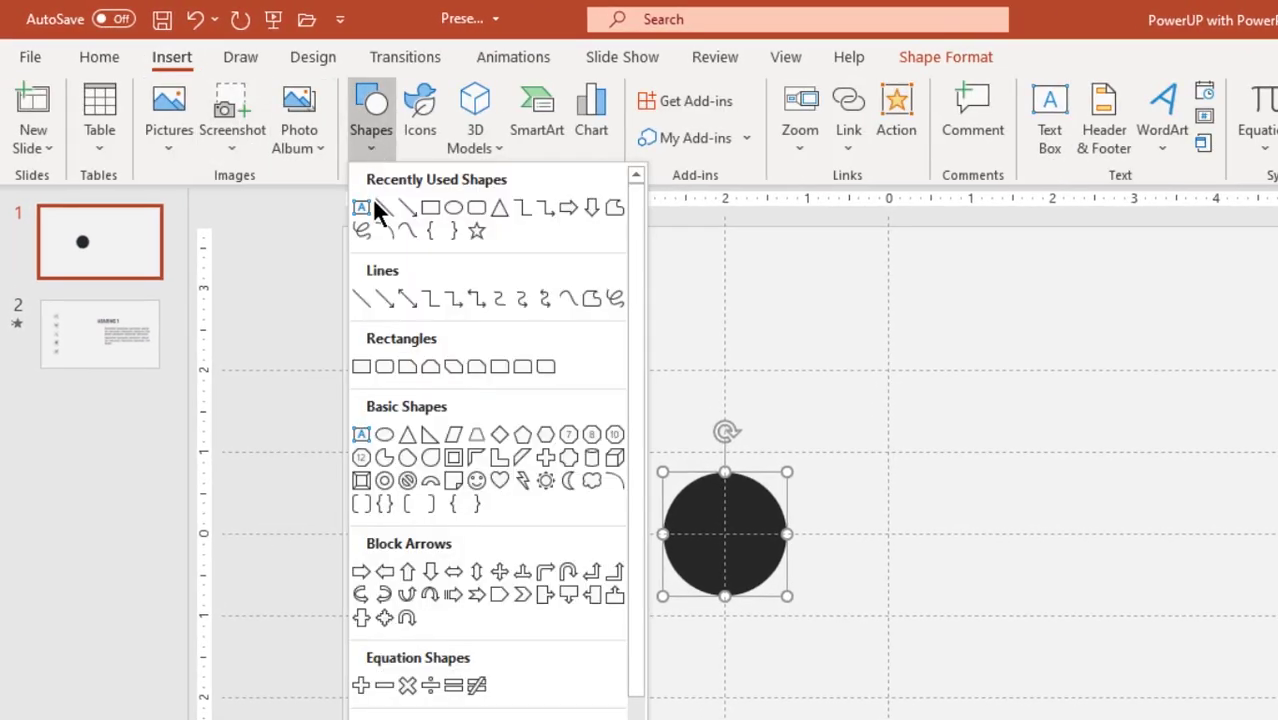
{"action": "left_click", "coordinate": [360, 209]}
{"action": "left_click", "coordinate": [360, 209]}
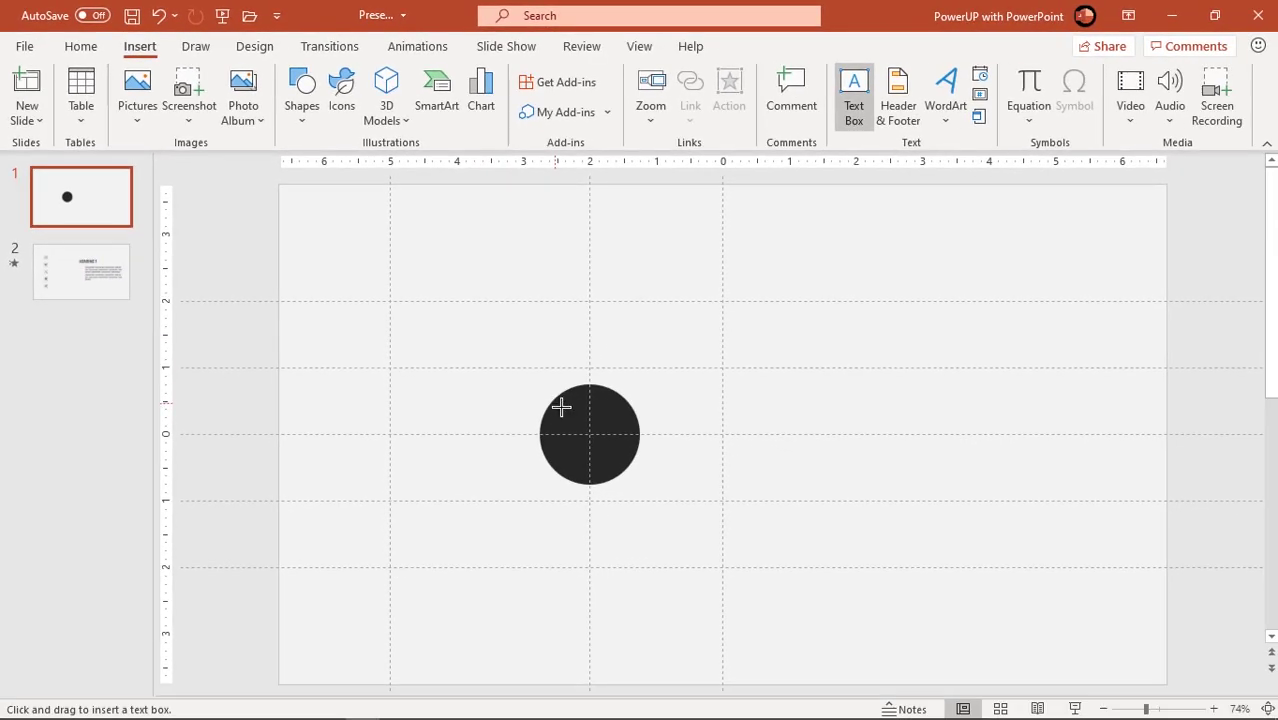
{"action": "left_click_drag", "start_coordinate": [622, 450], "coordinate": [624, 450]}
{"action": "type", "text": "Lets"}
{"action": "key", "text": "Return"}
{"action": "type", "text": "START"}
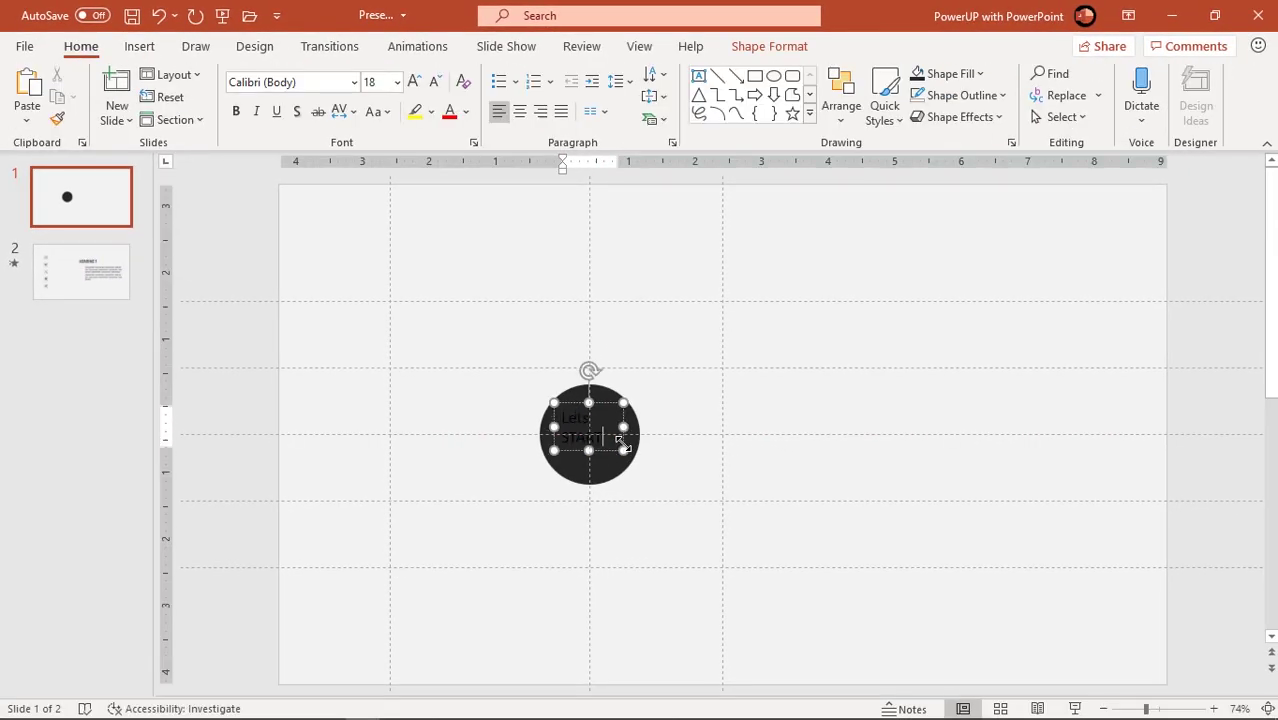
{"action": "left_click", "coordinate": [612, 450]}
Format the label white, centred, Rajdhani bold at 24 pt, widening the box to fit.
{"action": "left_click", "coordinate": [466, 111]}
{"action": "left_click", "coordinate": [451, 157]}
{"action": "left_click", "coordinate": [519, 111]}
{"action": "left_click", "coordinate": [314, 83]}
{"action": "type", "text": "Rajdhani bold"}
{"action": "key", "text": "Return"}
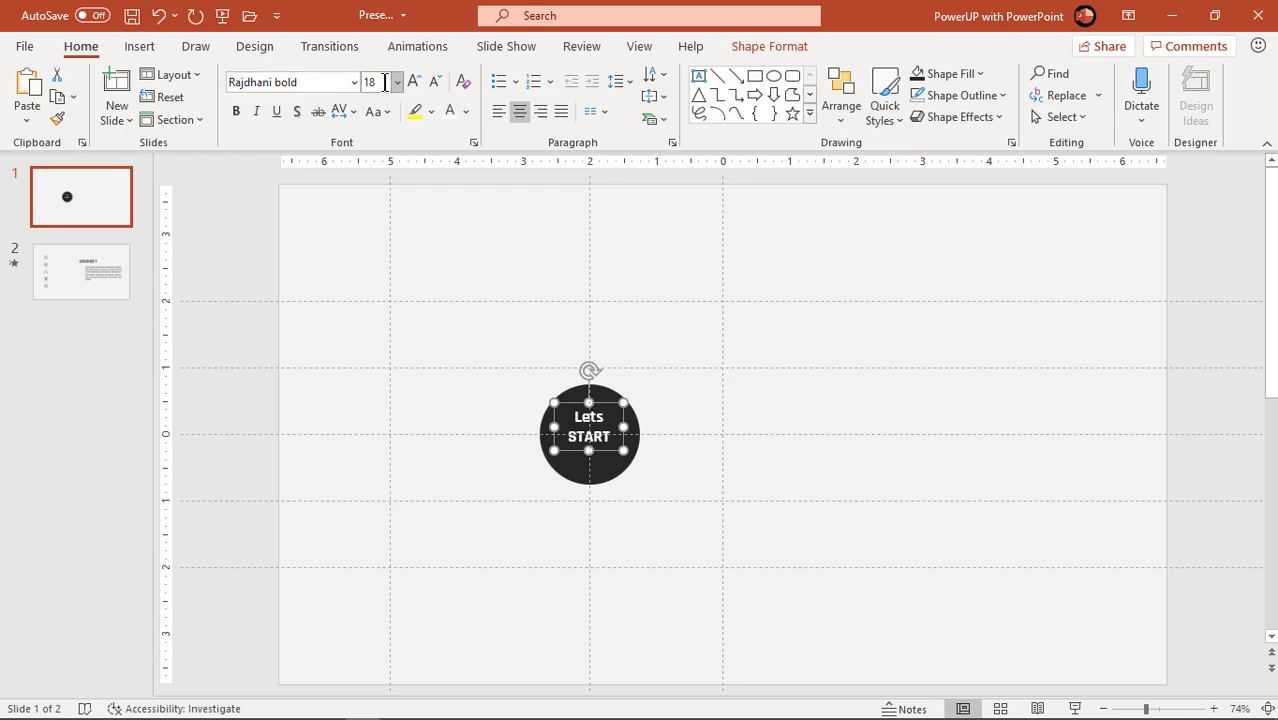
{"action": "left_click", "coordinate": [415, 81]}
{"action": "left_click", "coordinate": [415, 81]}
{"action": "left_click_drag", "start_coordinate": [623, 446], "coordinate": [634, 446]}
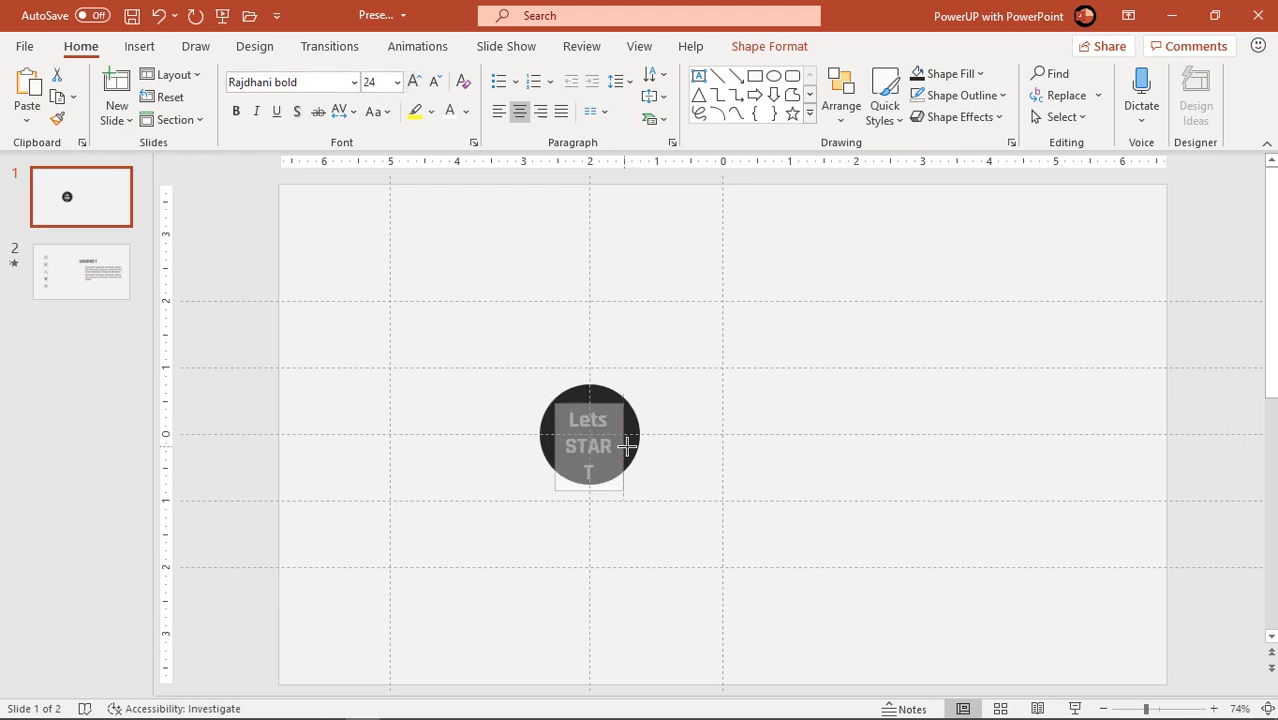
Group the circle with its Lets START text.
{"action": "left_click", "coordinate": [607, 398], "text": "shift"}
{"action": "right_click", "coordinate": [607, 395]}
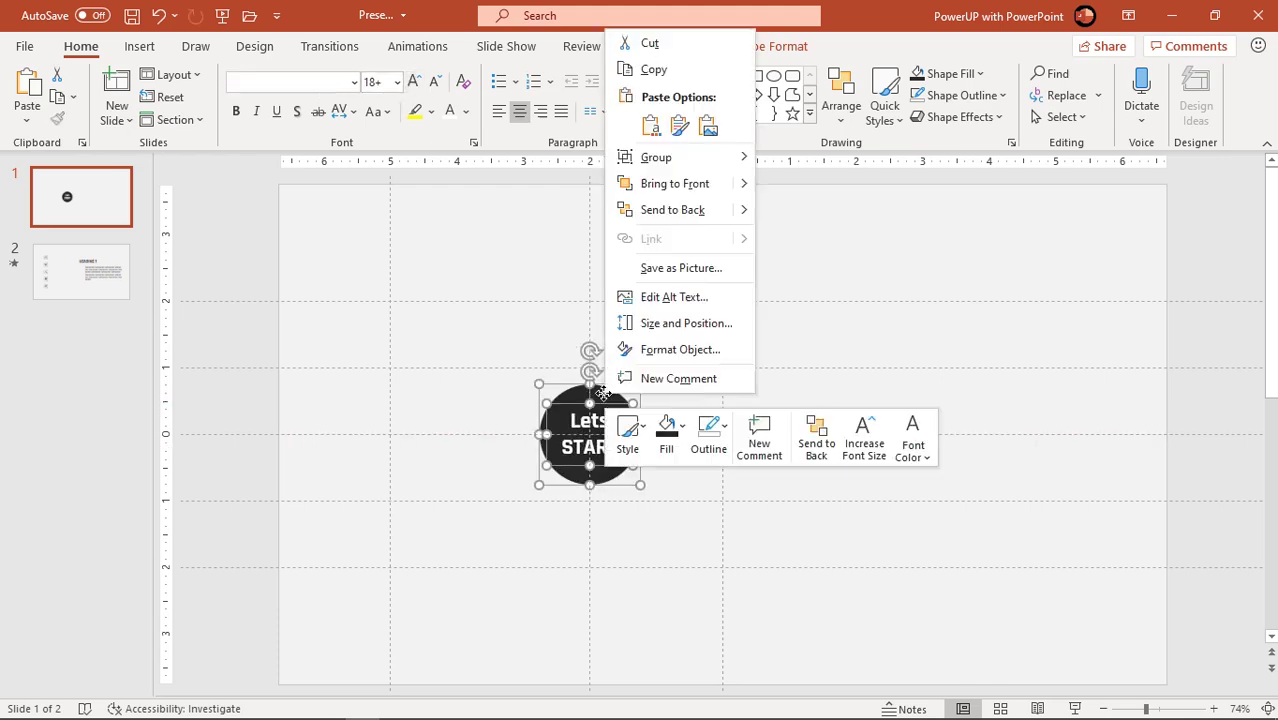
{"action": "mouse_move", "coordinate": [680, 157]}
{"action": "left_click", "coordinate": [805, 160]}
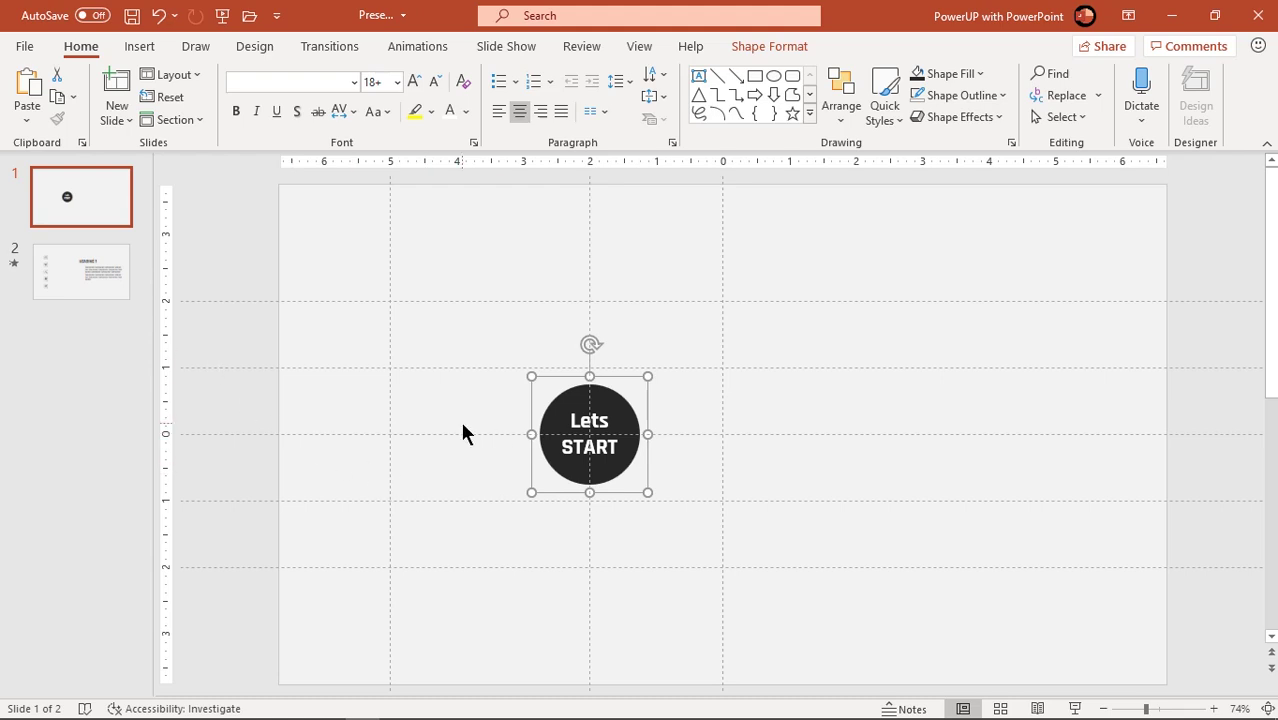
{"action": "left_click", "coordinate": [139, 50]}
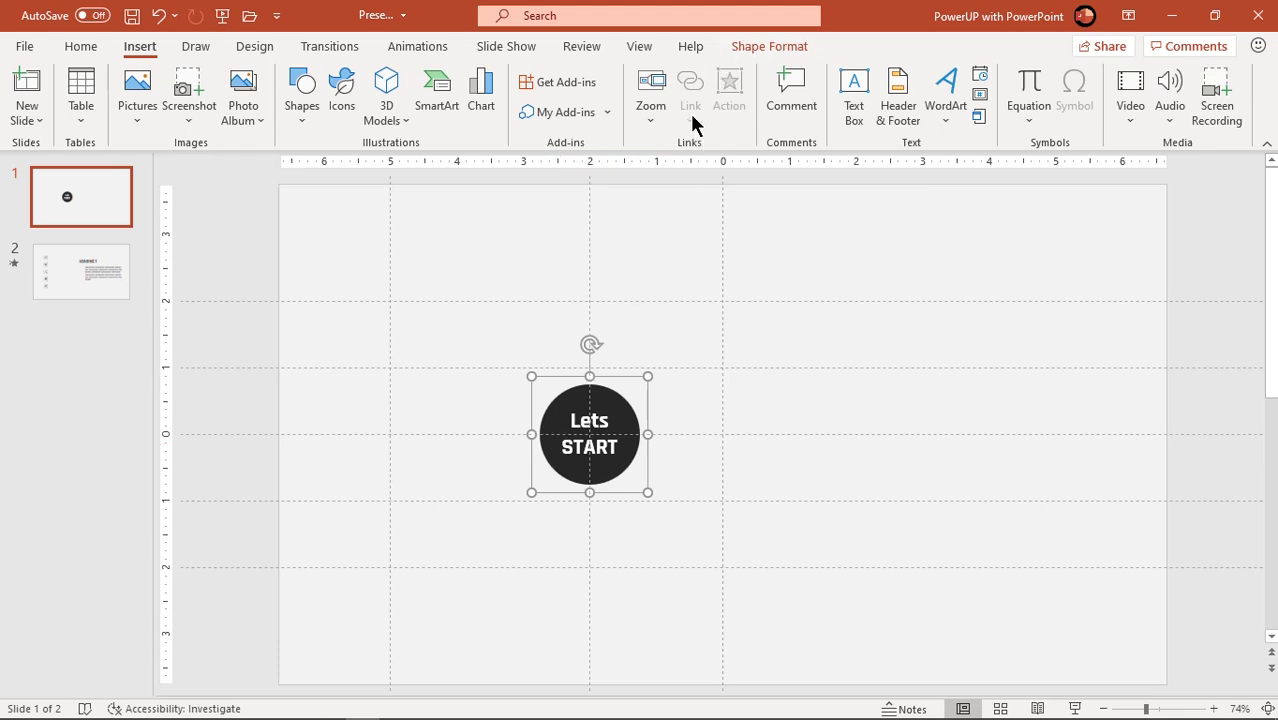
Paste the group back as a picture, delete the original, and centre the picture.
{"action": "right_click", "coordinate": [631, 375]}
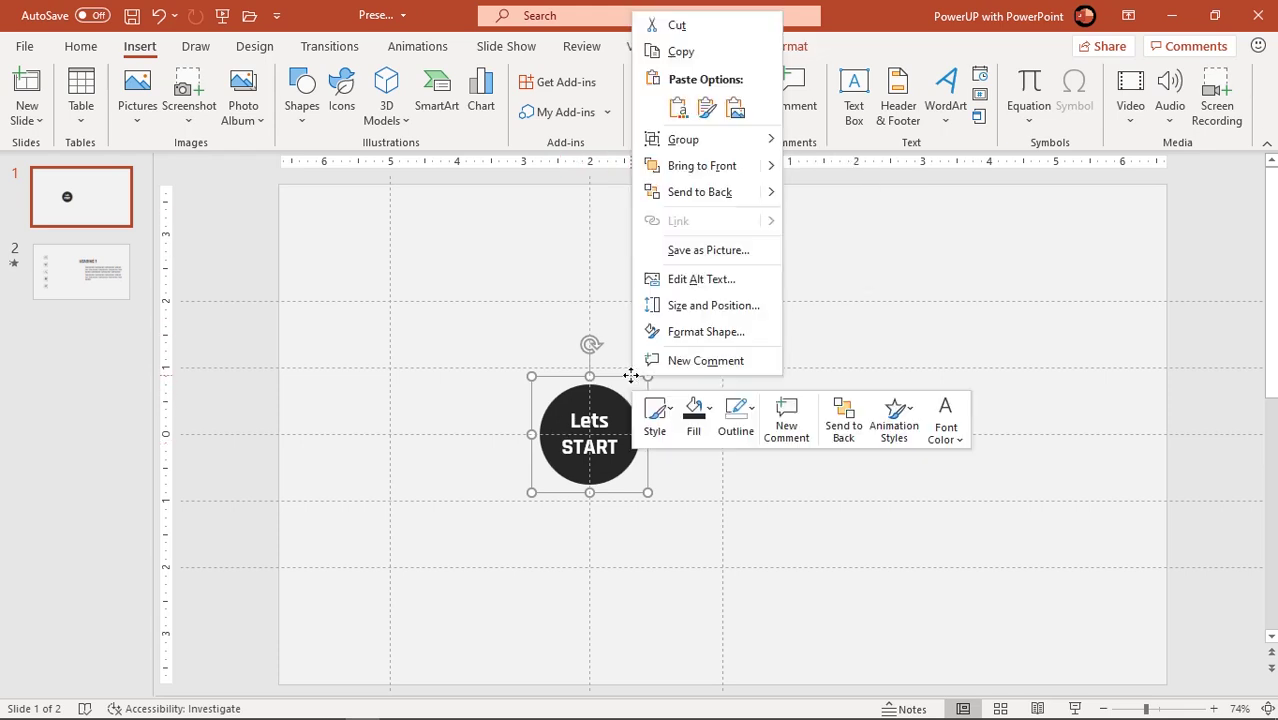
{"action": "left_click", "coordinate": [679, 52]}
{"action": "right_click", "coordinate": [797, 271]}
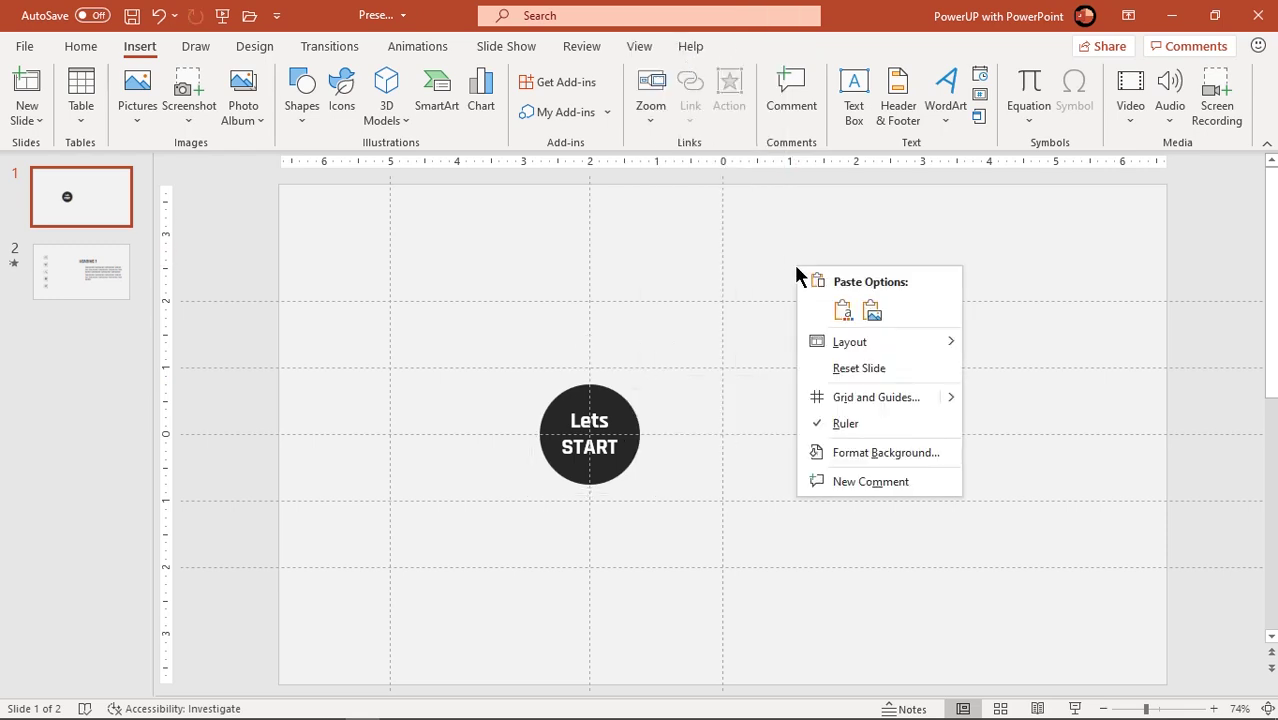
{"action": "left_click", "coordinate": [870, 311]}
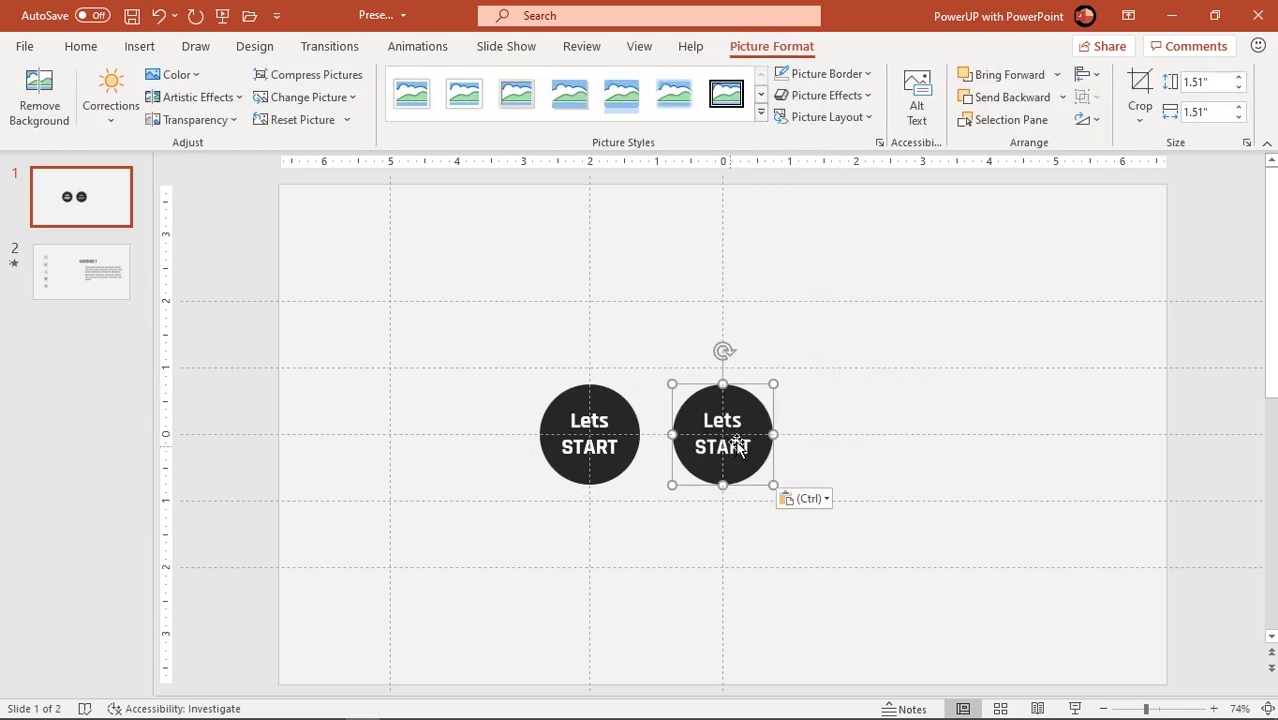
{"action": "left_click", "coordinate": [630, 405]}
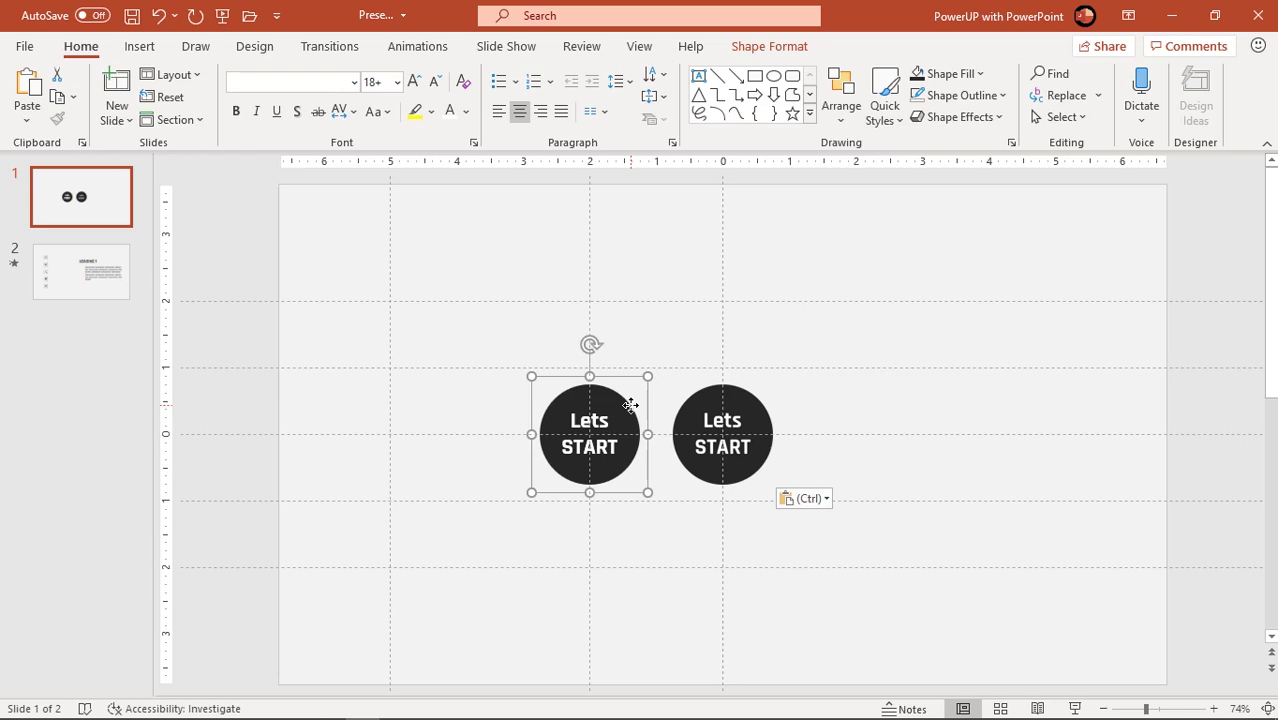
{"action": "key", "text": "Delete"}
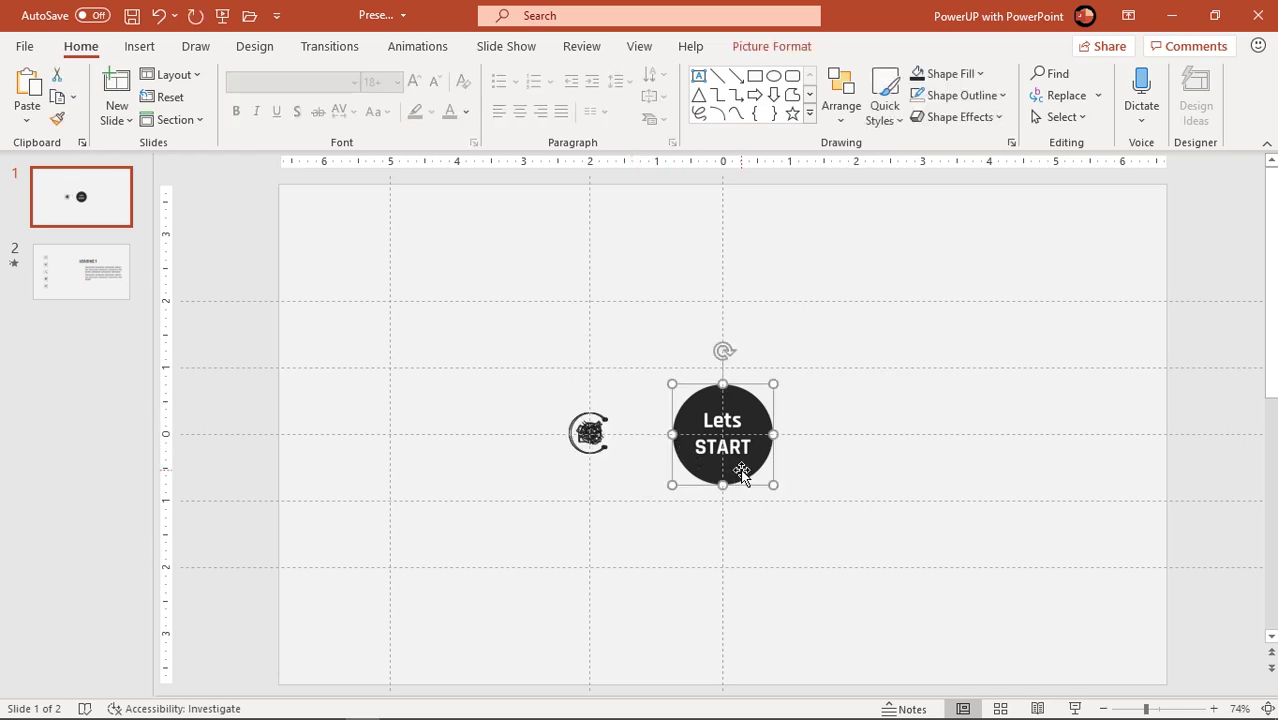
{"action": "left_click_drag", "start_coordinate": [729, 470], "coordinate": [595, 468]}
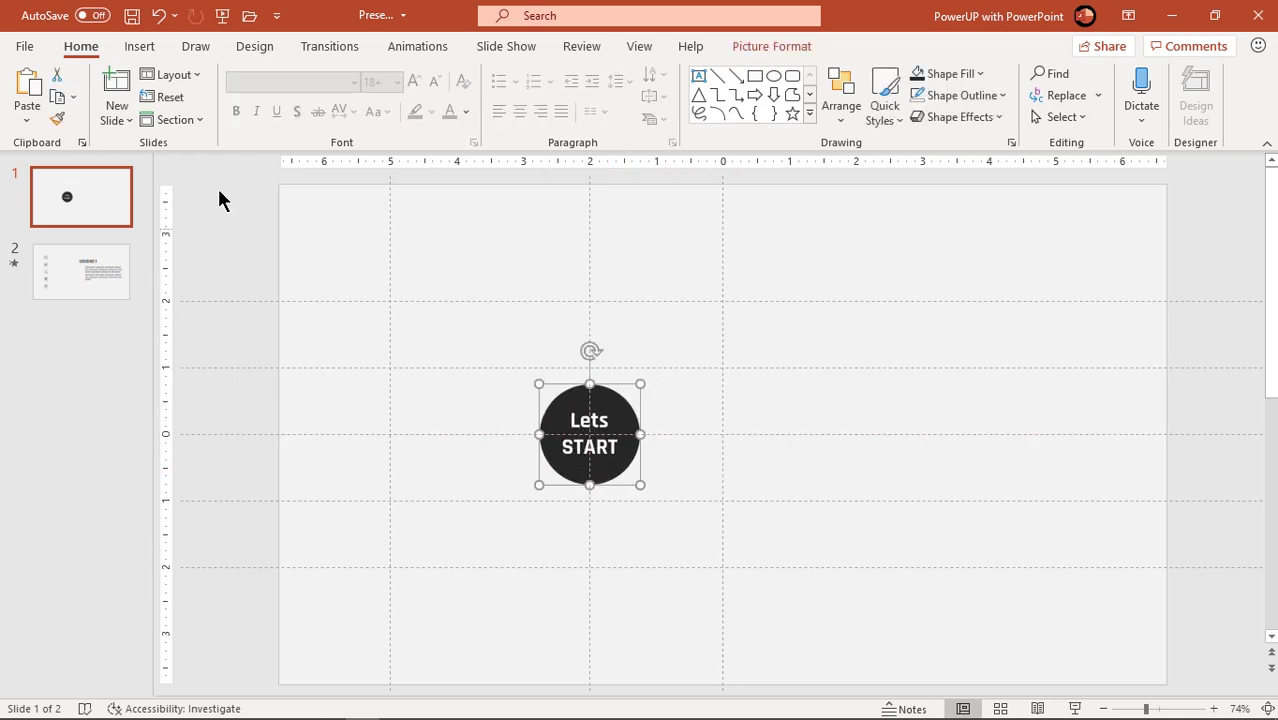
{"action": "left_click", "coordinate": [145, 48]}
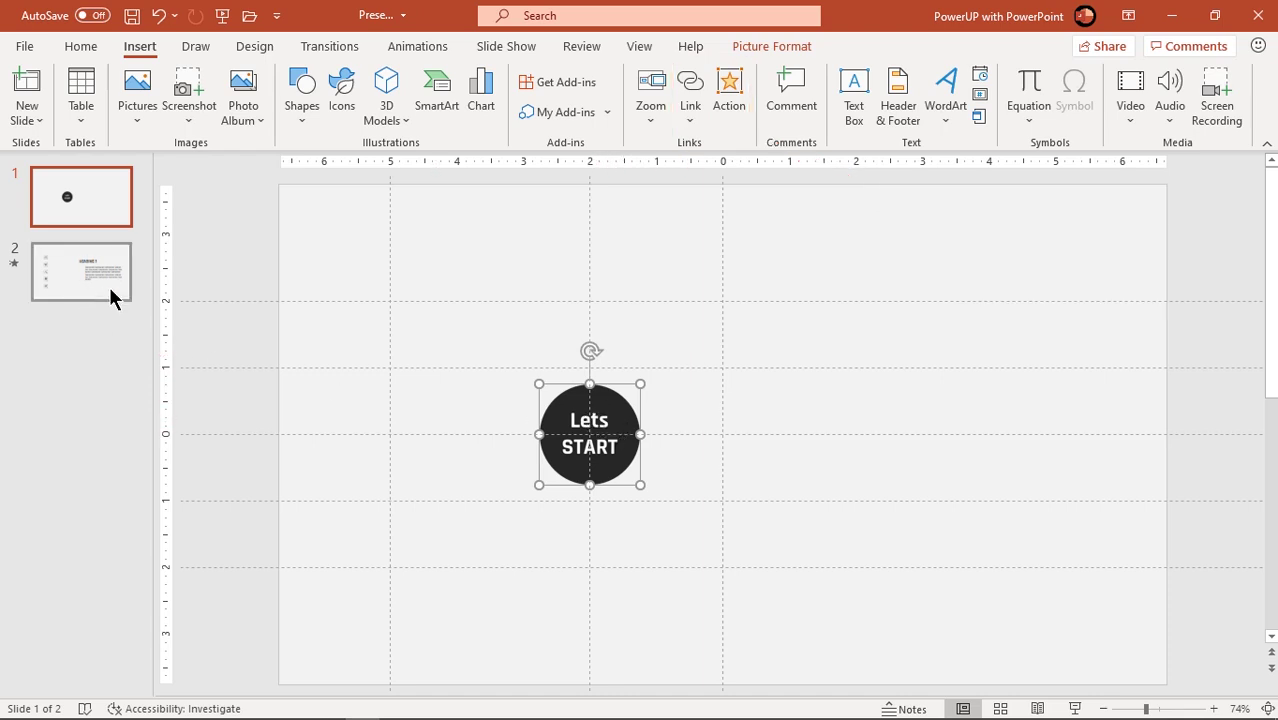
Give the start-button picture an on-click action hyperlinking to Next Slide.
{"action": "left_click", "coordinate": [731, 100]}
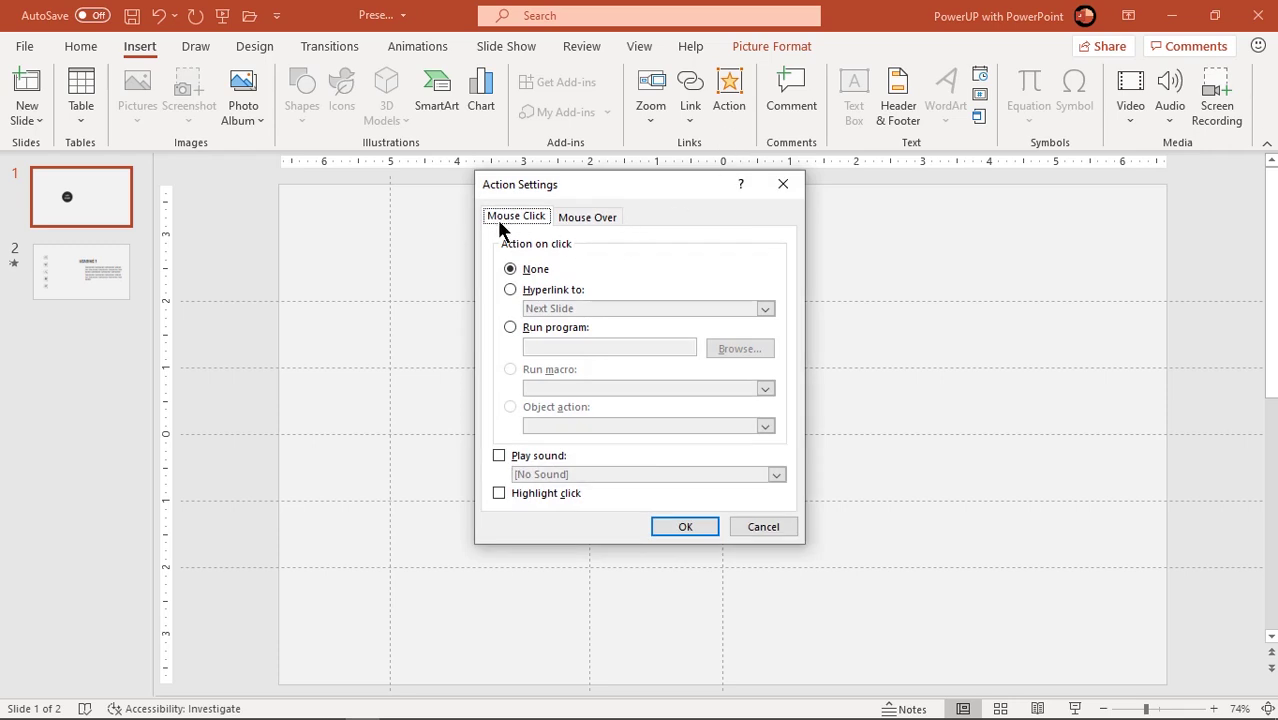
{"action": "left_click", "coordinate": [510, 289]}
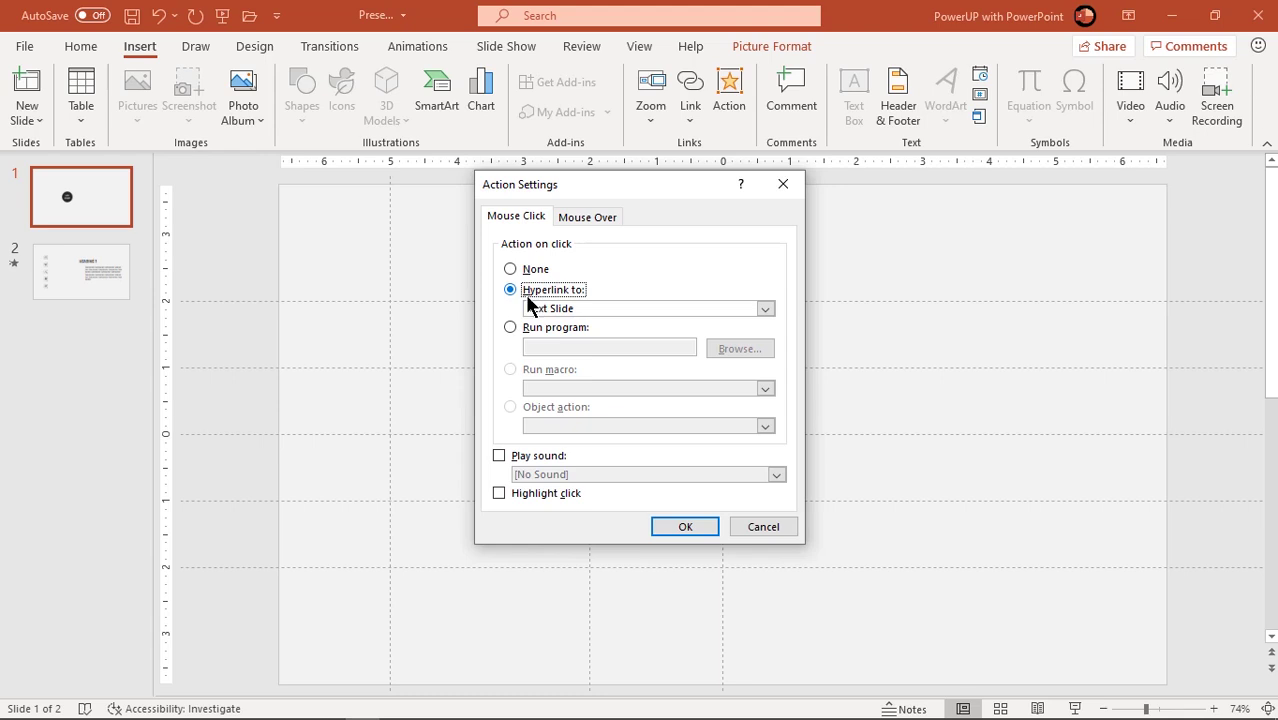
{"action": "left_click", "coordinate": [686, 527]}
{"action": "left_click", "coordinate": [505, 537]}
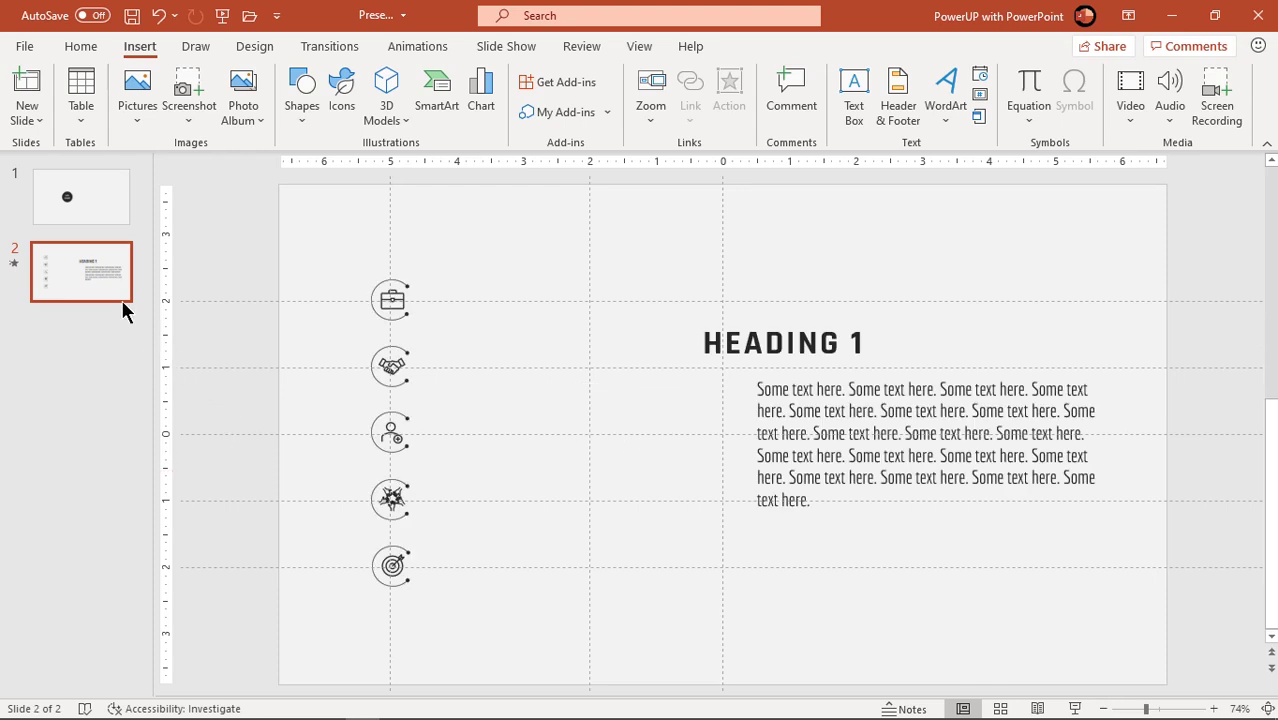
Duplicate slide 2 as slide 3 and preview its Morph transition.
{"action": "right_click", "coordinate": [95, 294]}
{"action": "left_click", "coordinate": [137, 440]}
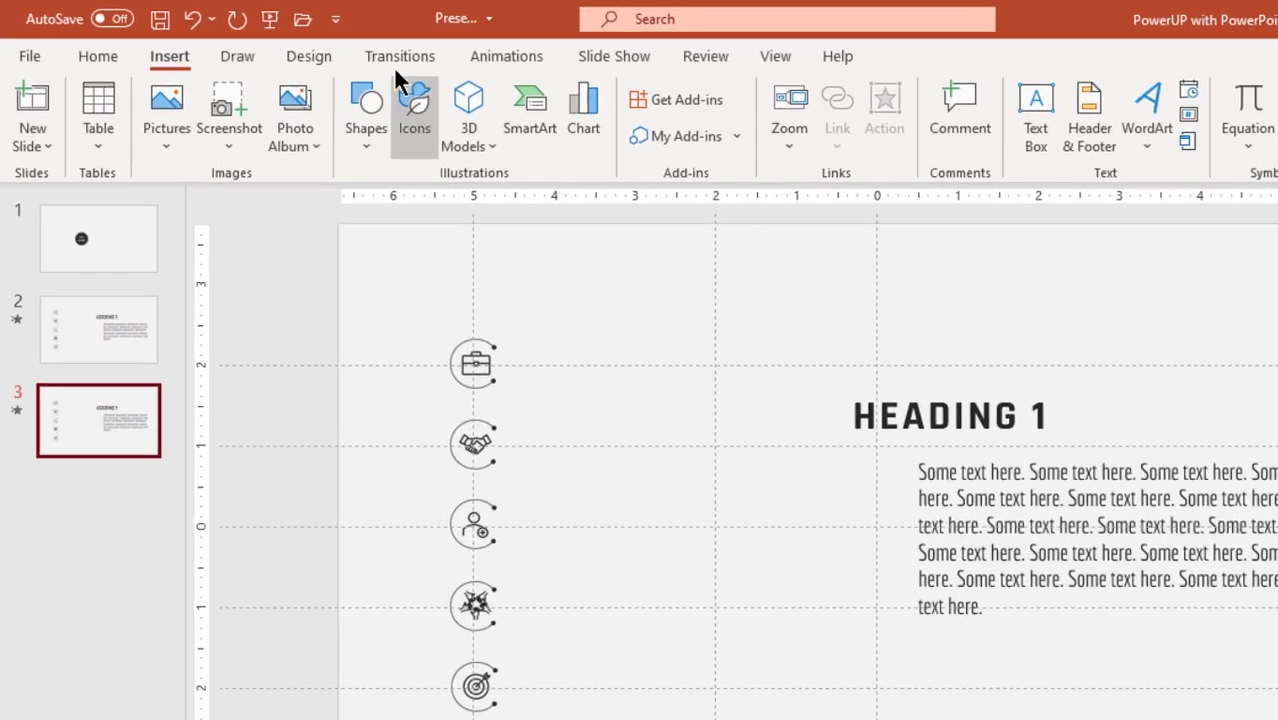
{"action": "left_click", "coordinate": [397, 58]}
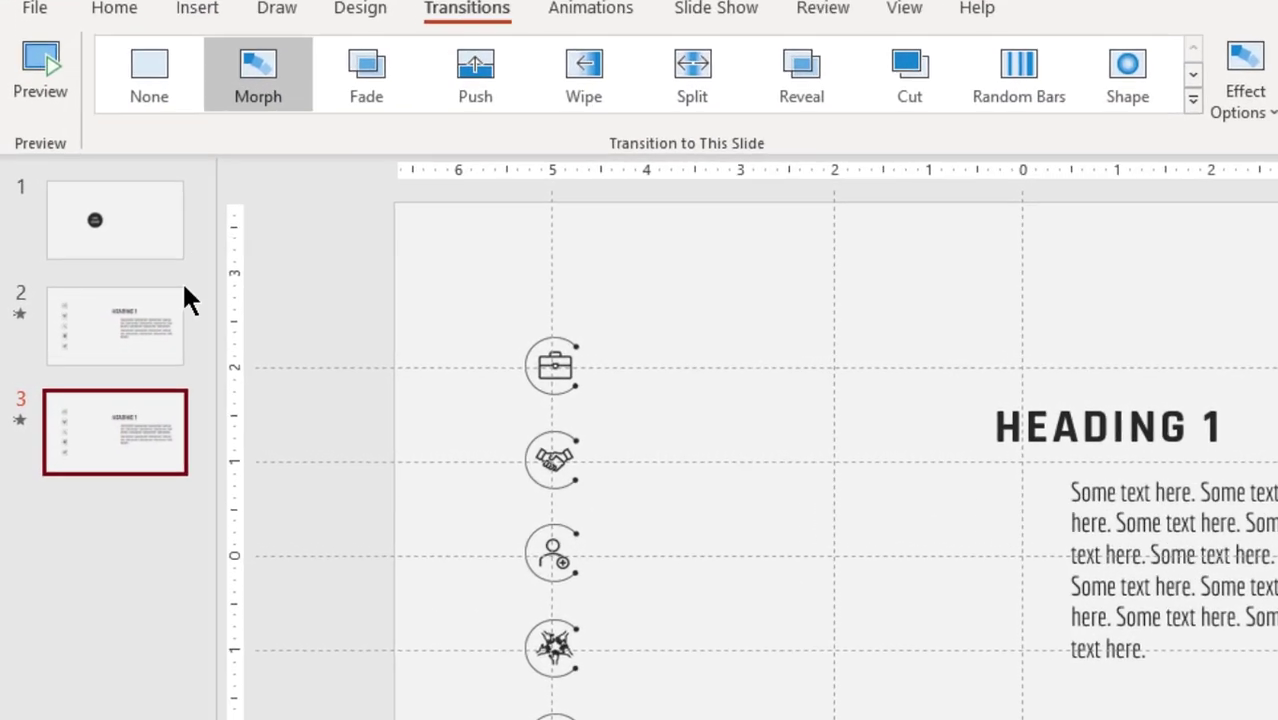
{"action": "left_click", "coordinate": [20, 421]}
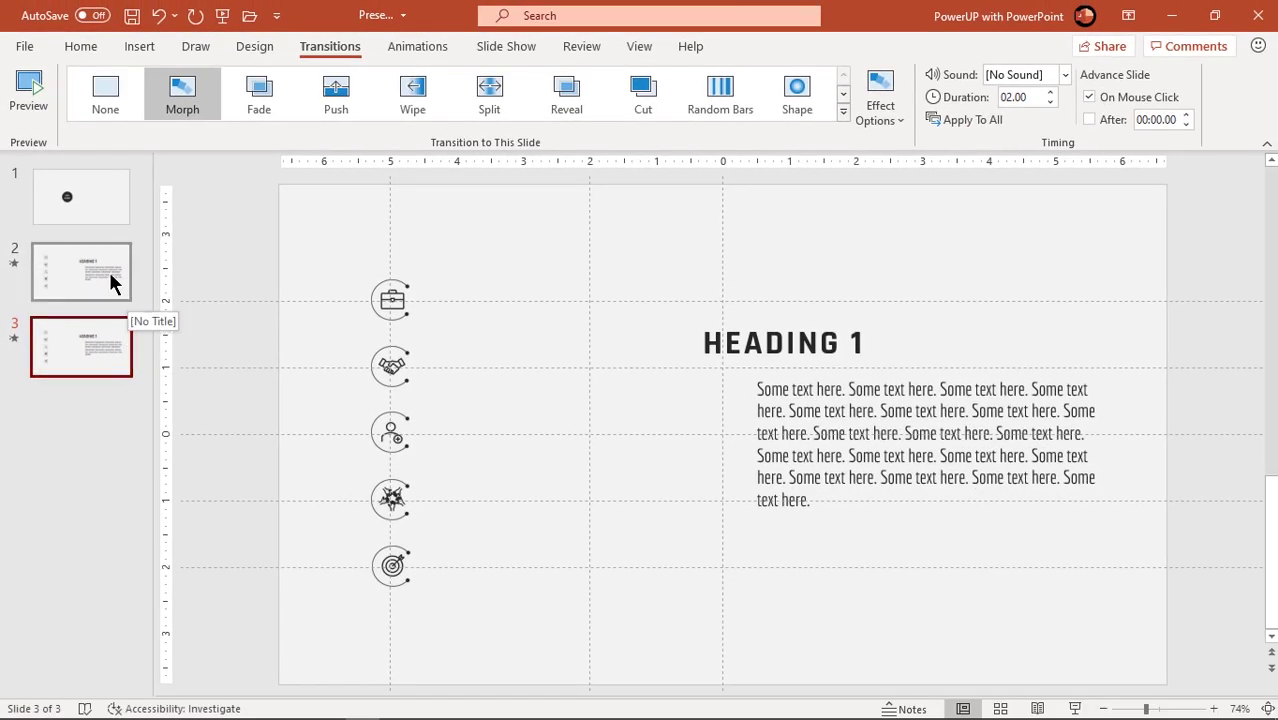
Hyperlink the briefcase icon on slide 2 to Slide 3 through an Action setting.
{"action": "left_click", "coordinate": [100, 275]}
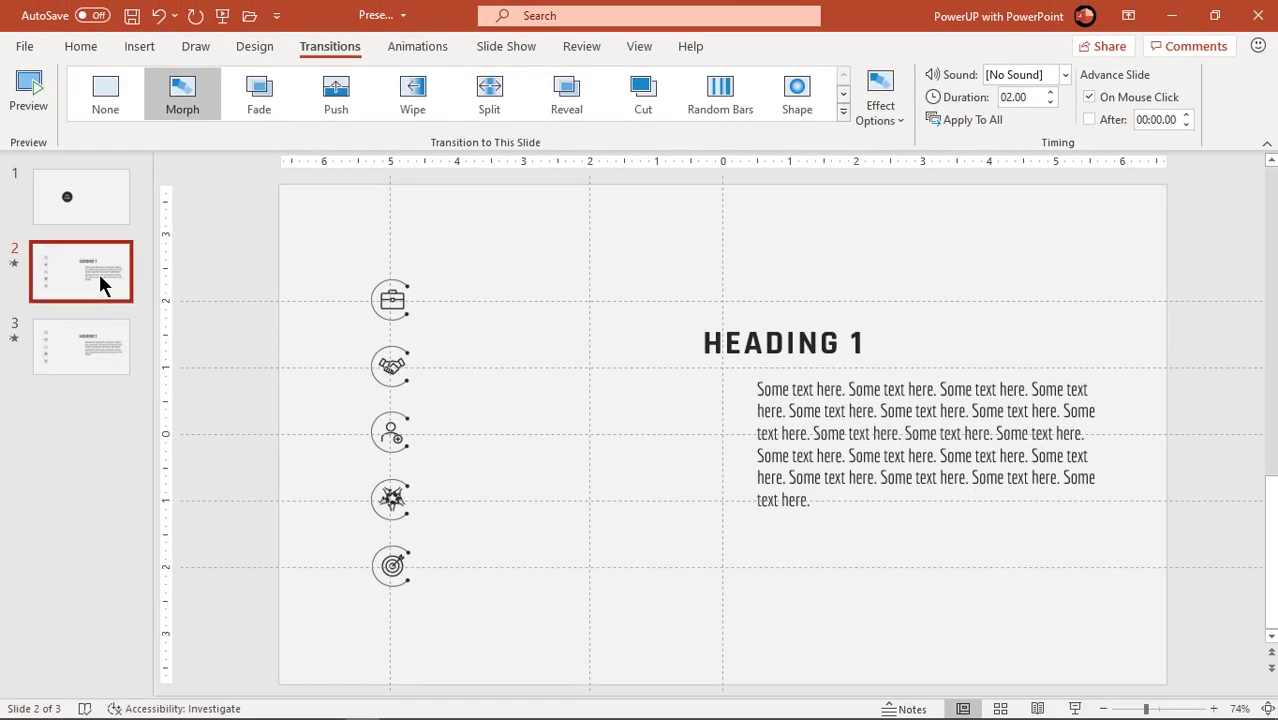
{"action": "left_click", "coordinate": [387, 309]}
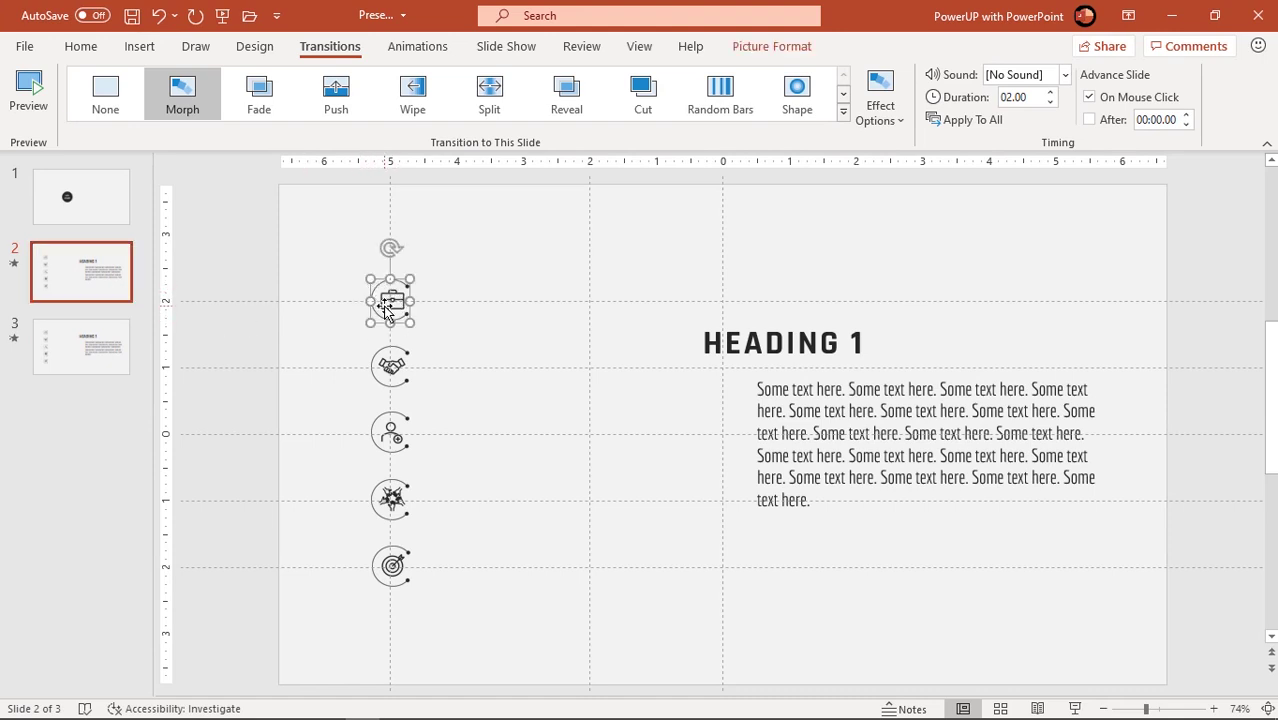
{"action": "left_click", "coordinate": [144, 45]}
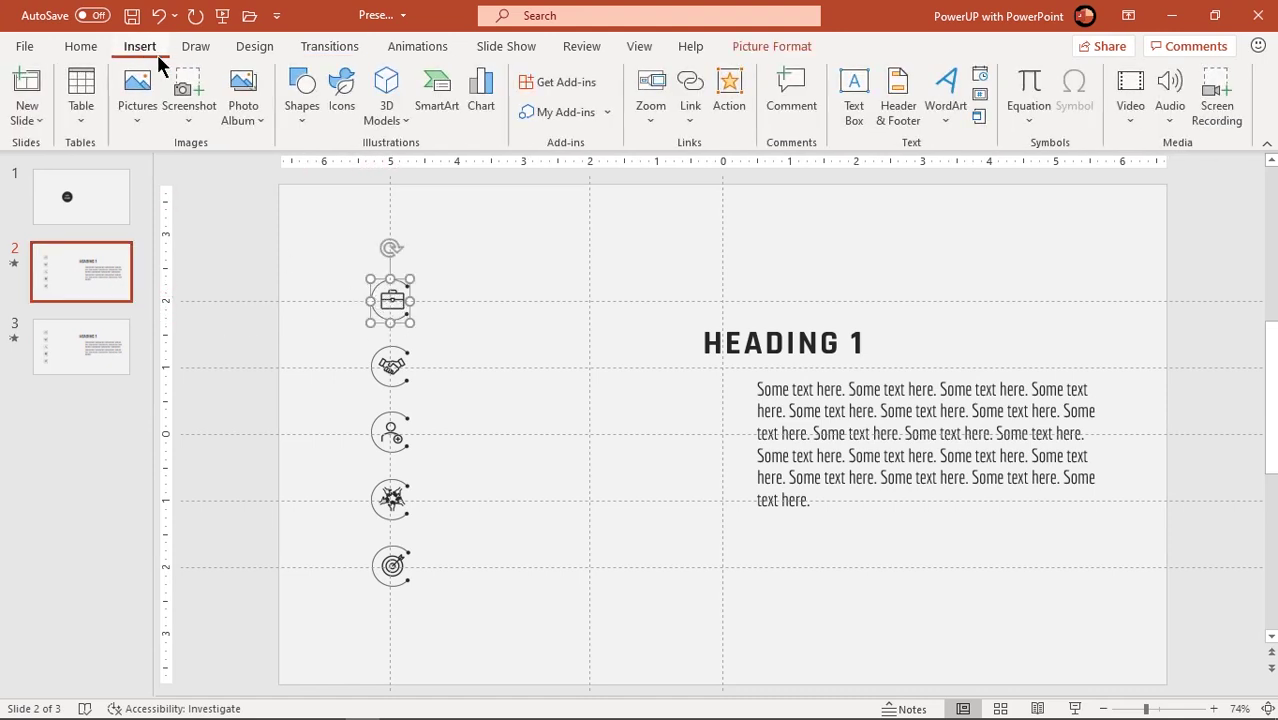
{"action": "left_click", "coordinate": [730, 100]}
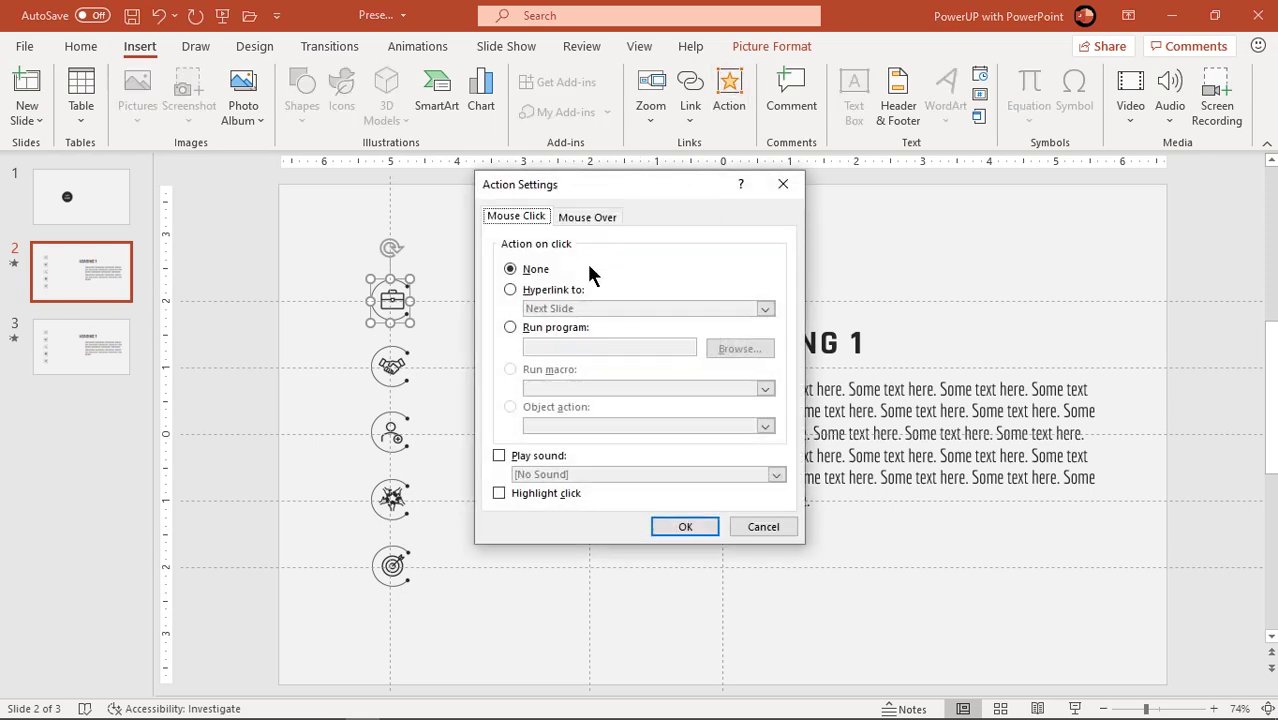
{"action": "left_click", "coordinate": [553, 292]}
{"action": "left_click", "coordinate": [559, 311]}
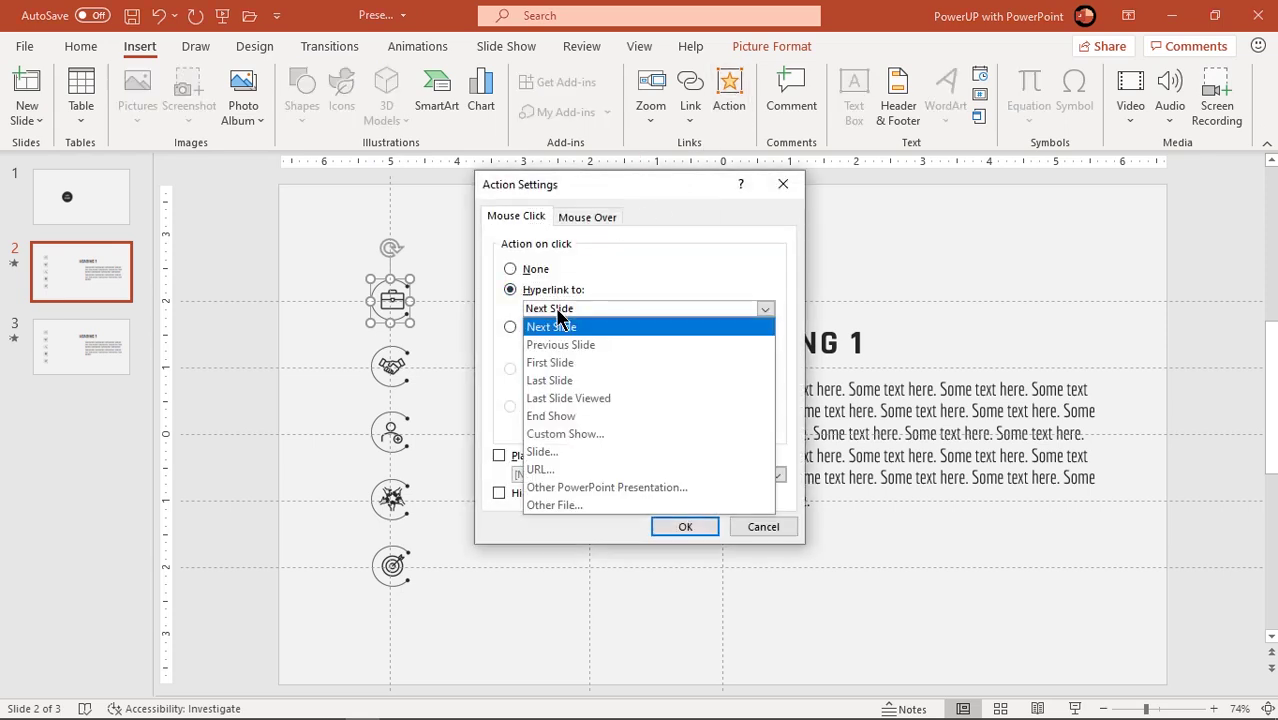
{"action": "left_click", "coordinate": [543, 452]}
{"action": "left_click", "coordinate": [450, 307]}
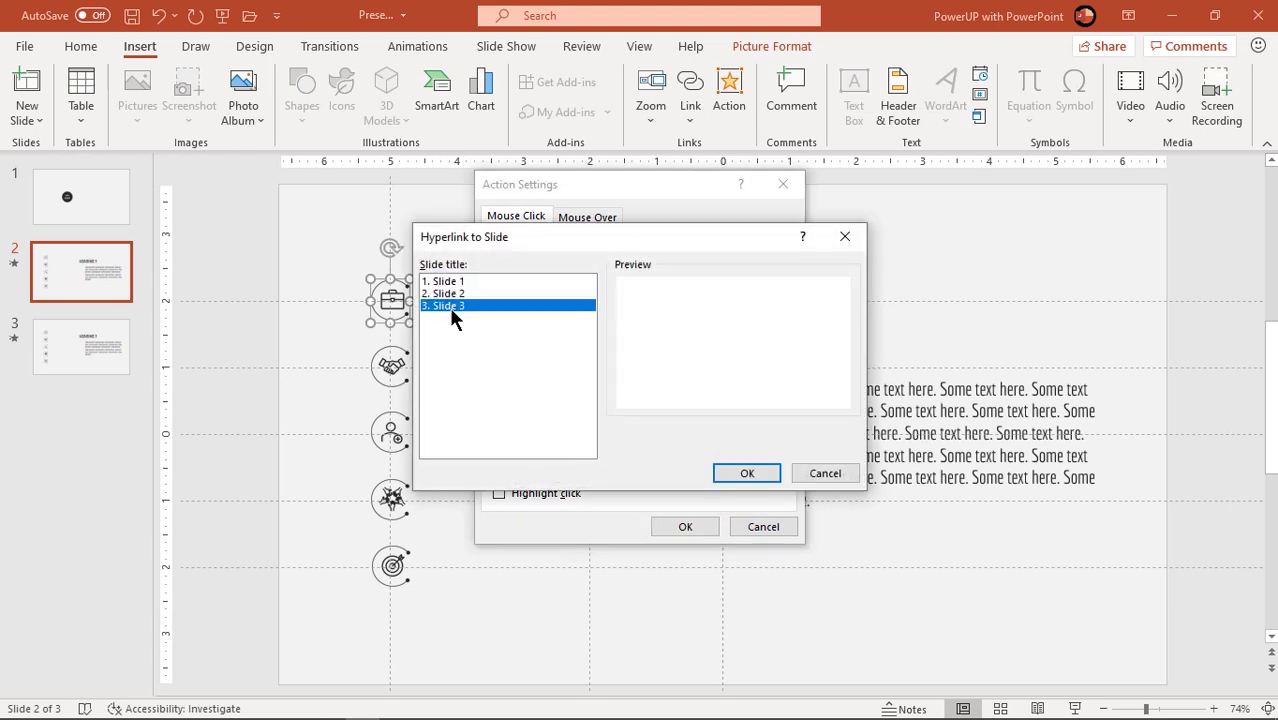
{"action": "left_click", "coordinate": [751, 467]}
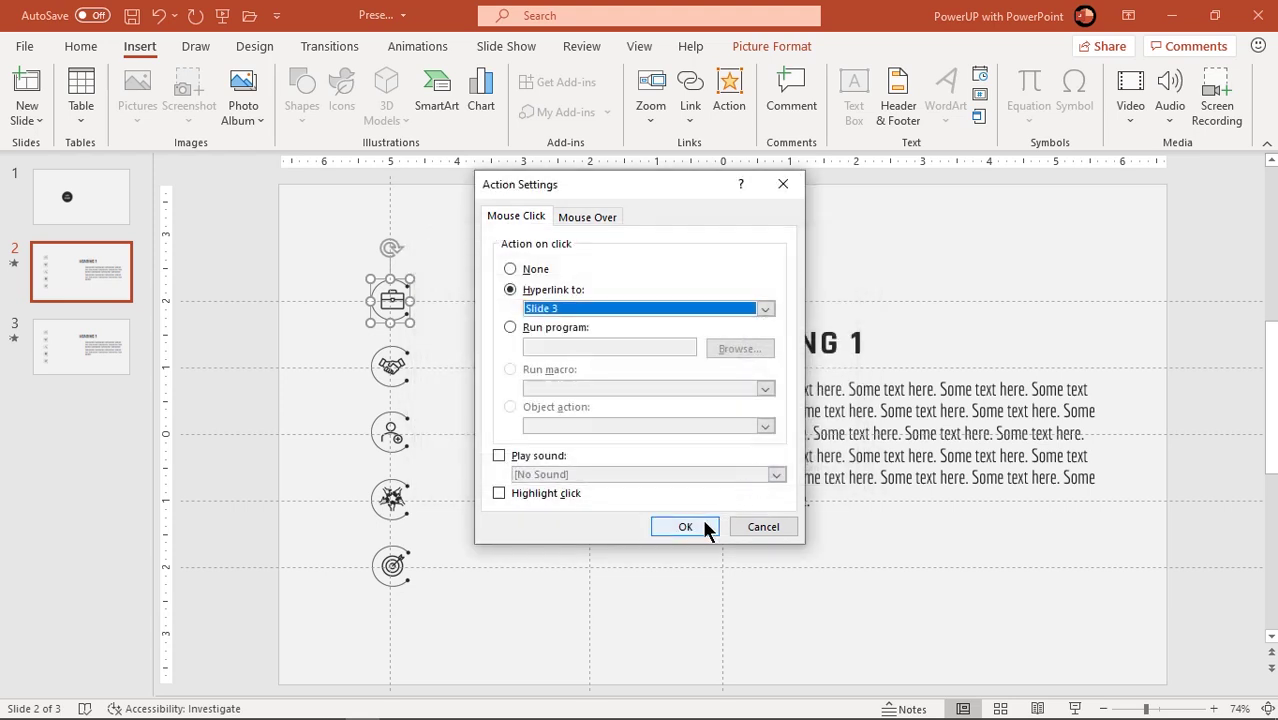
{"action": "left_click", "coordinate": [698, 522]}
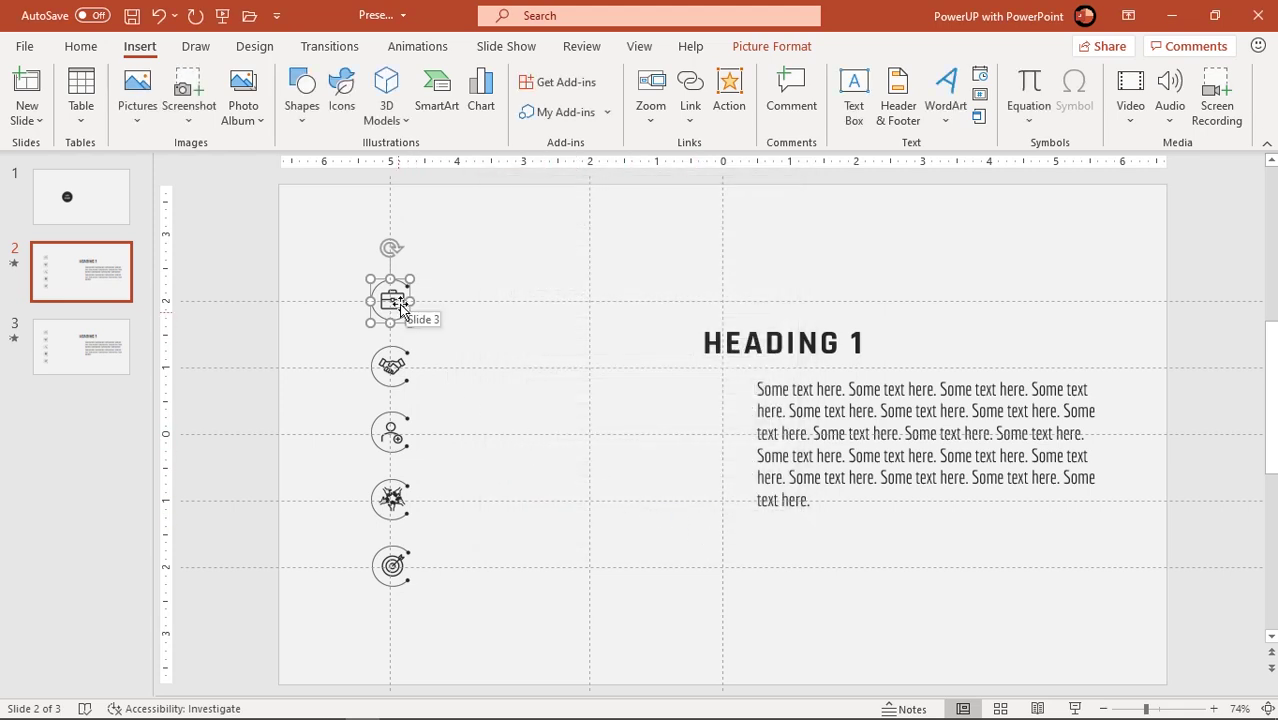
On slide 3, move the briefcase icon out of the column to beside HEADING 1.
{"action": "left_click", "coordinate": [96, 338]}
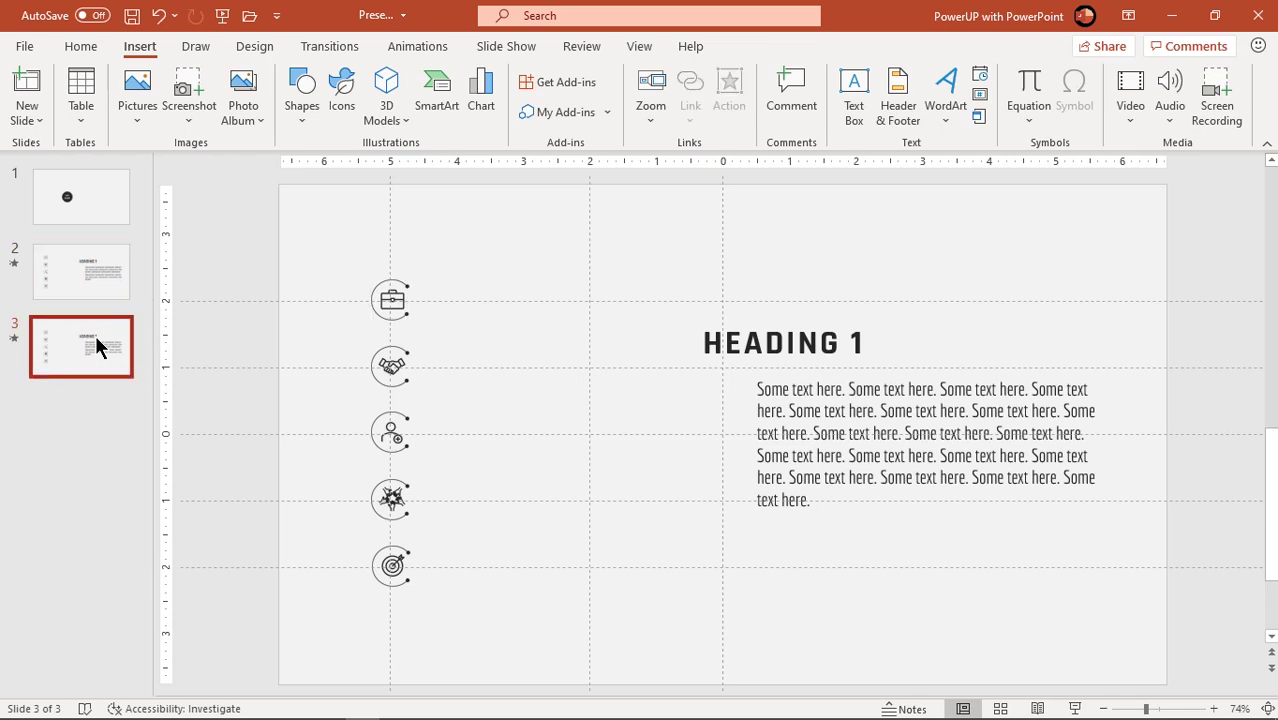
{"action": "left_click", "coordinate": [405, 303]}
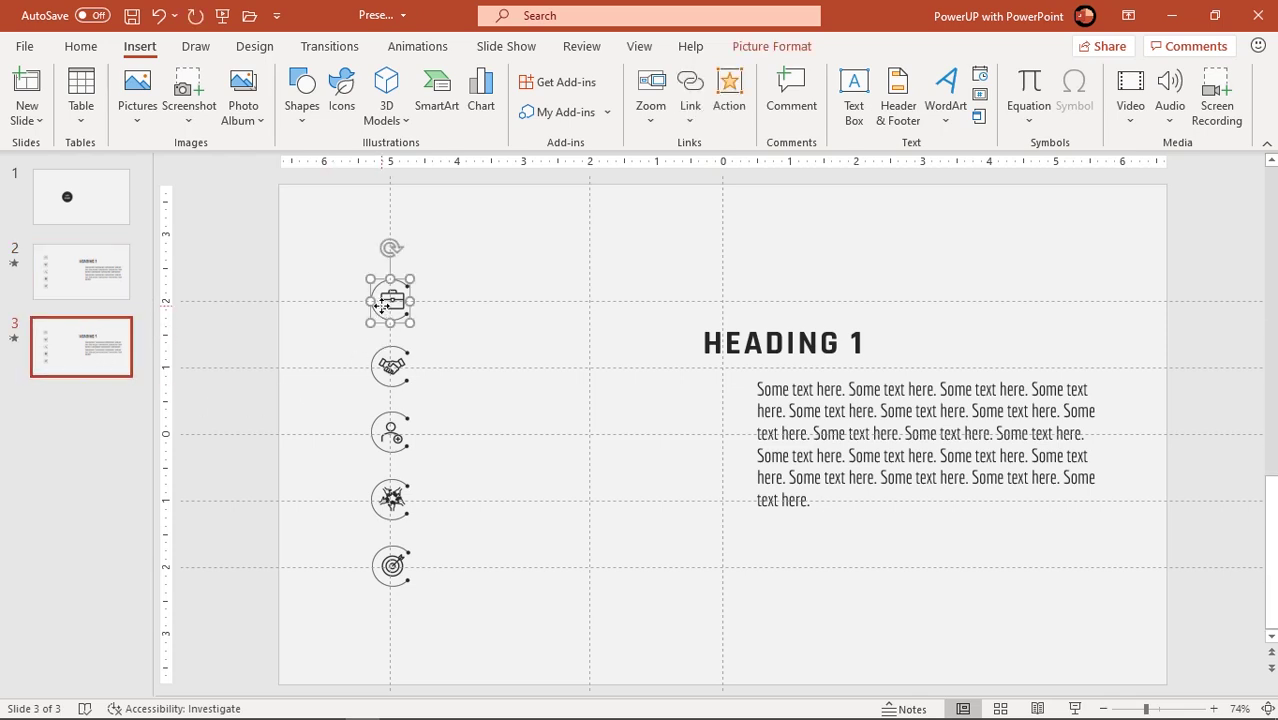
{"action": "left_click_drag", "start_coordinate": [405, 303], "coordinate": [641, 405]}
{"action": "left_click", "coordinate": [640, 469]}
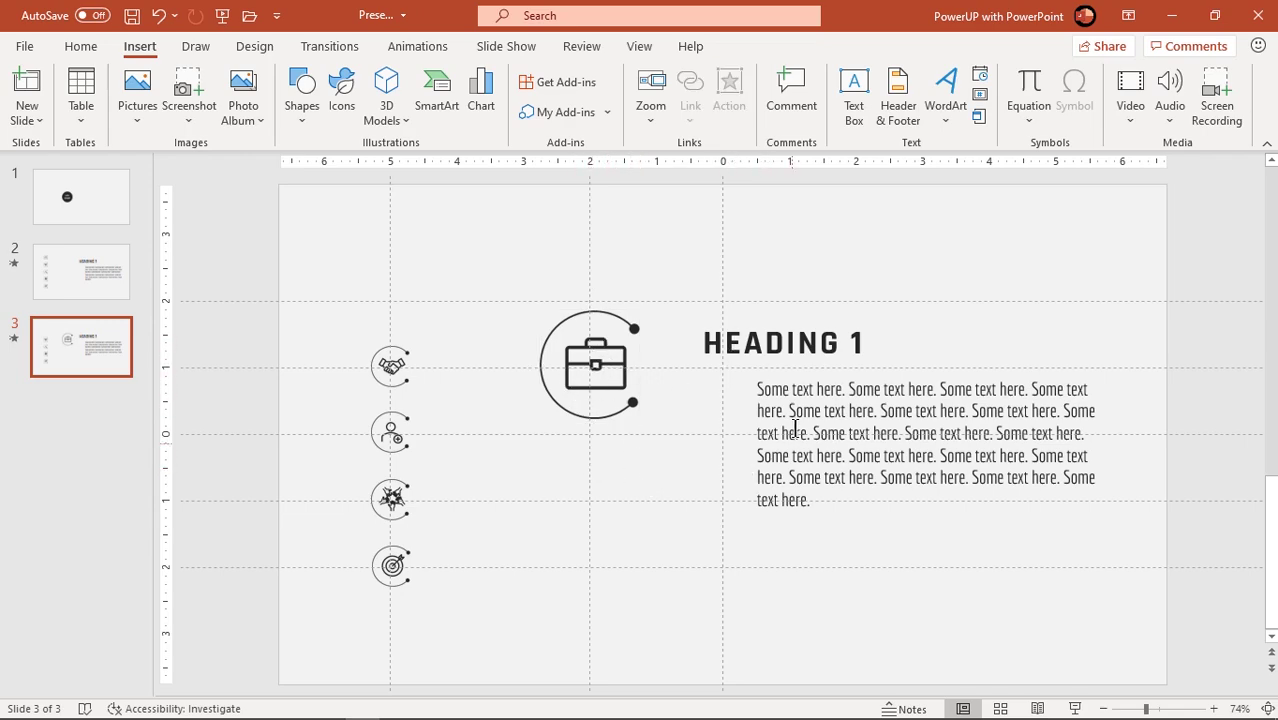
Draw a parallelogram down slide 3 to the bottom edge, with a narrower slant.
{"action": "left_click", "coordinate": [302, 119]}
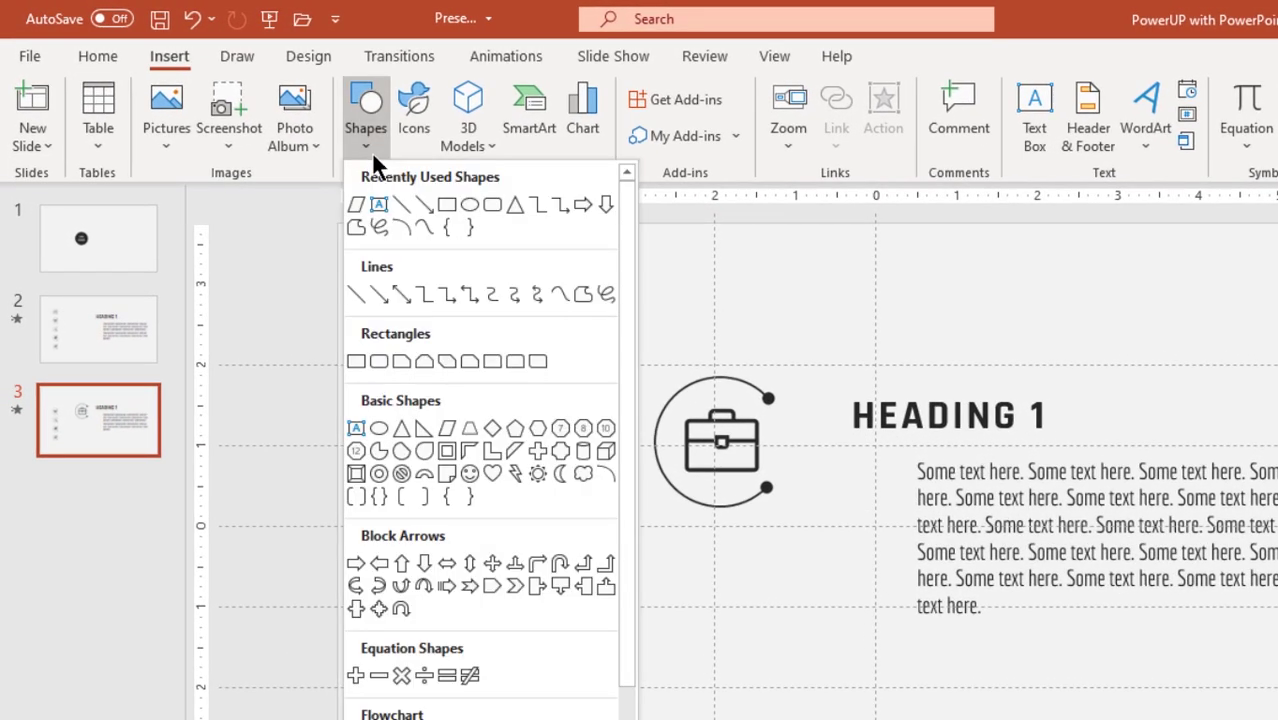
{"action": "left_click", "coordinate": [448, 431]}
{"action": "left_click_drag", "start_coordinate": [605, 222], "coordinate": [850, 719]}
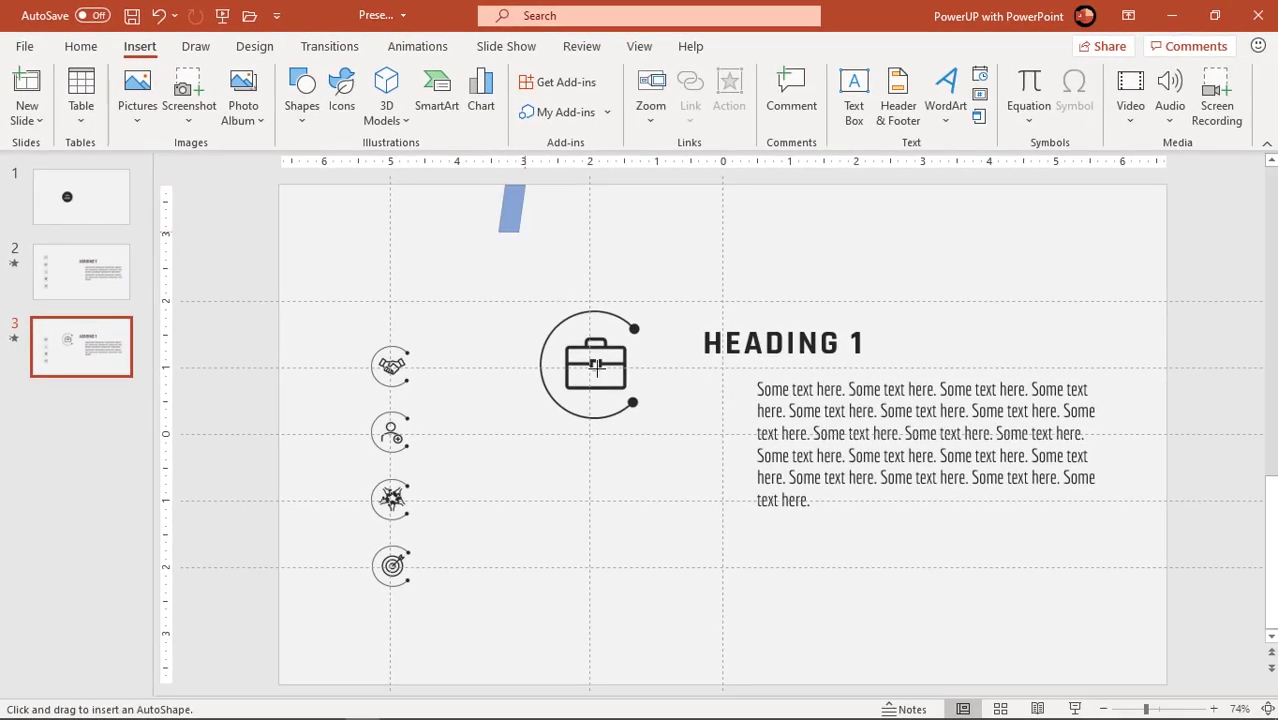
{"action": "left_click_drag", "start_coordinate": [701, 626], "coordinate": [741, 684]}
{"action": "left_click_drag", "start_coordinate": [563, 187], "coordinate": [600, 187]}
{"action": "left_click_drag", "start_coordinate": [608, 428], "coordinate": [579, 479]}
Give the parallelogram a gold fill with no outline, and send it behind the icon and heading.
{"action": "left_click", "coordinate": [494, 95]}
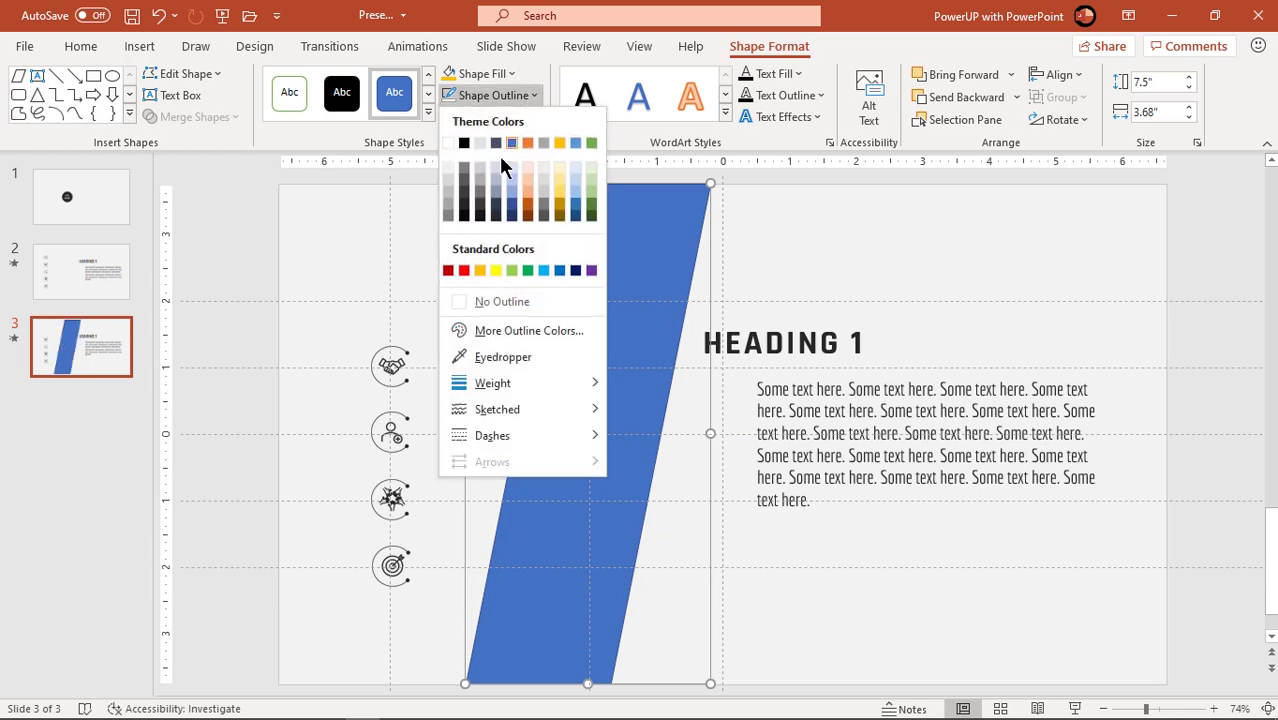
{"action": "left_click", "coordinate": [501, 301]}
{"action": "left_click", "coordinate": [497, 74]}
{"action": "left_click", "coordinate": [480, 249]}
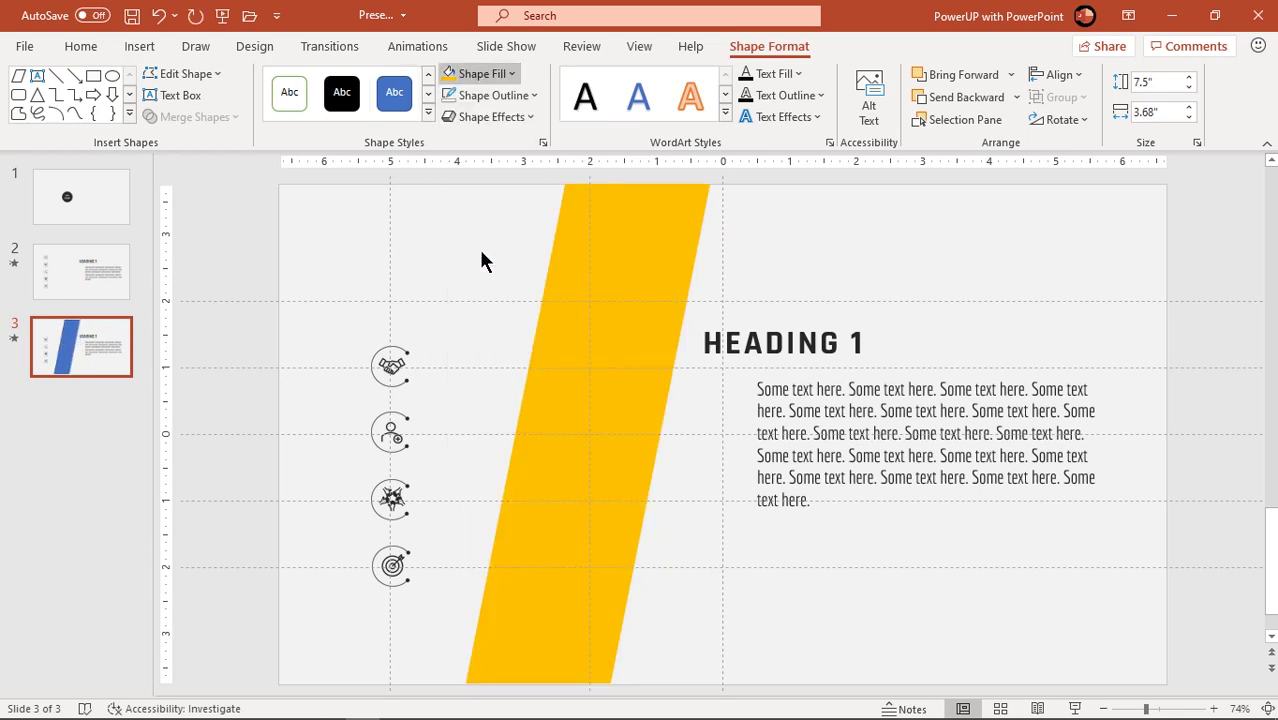
{"action": "right_click", "coordinate": [584, 560]}
{"action": "left_click", "coordinate": [645, 300]}
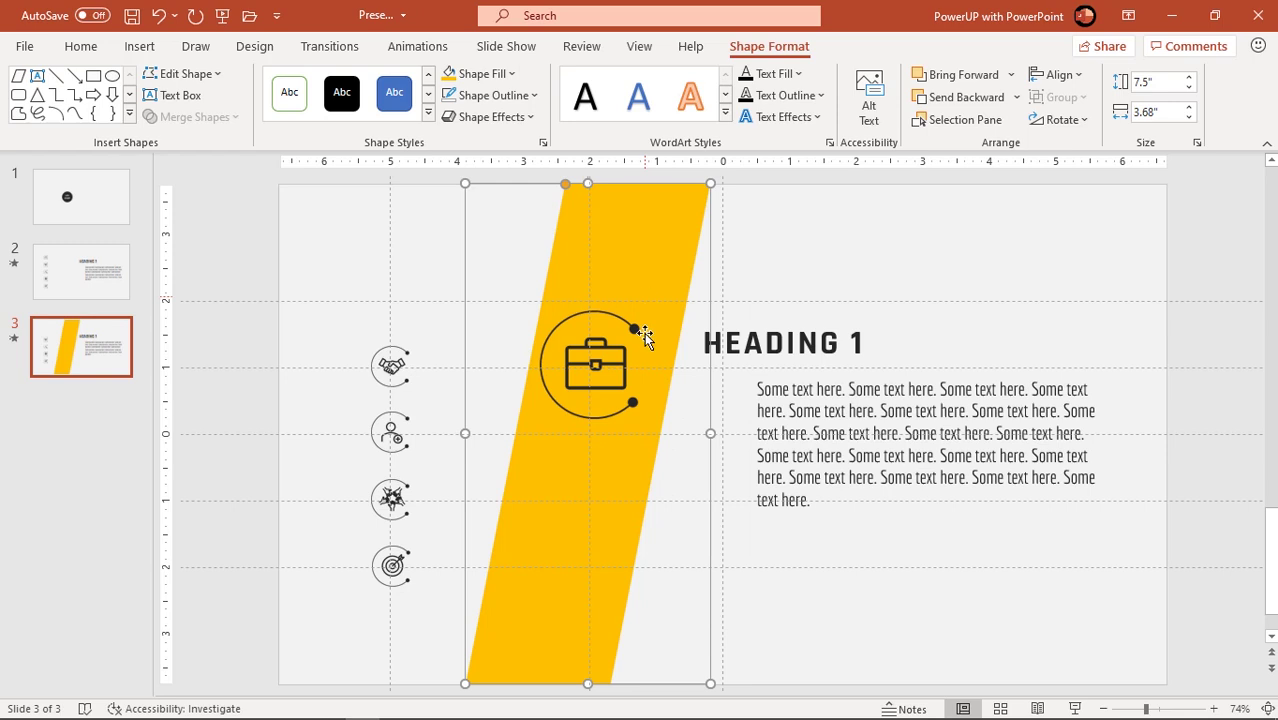
{"action": "left_click_drag", "start_coordinate": [592, 504], "coordinate": [593, 504]}
Give HEADING 1 a Float In entrance set to Float Down, starting With Previous.
{"action": "left_click", "coordinate": [810, 603]}
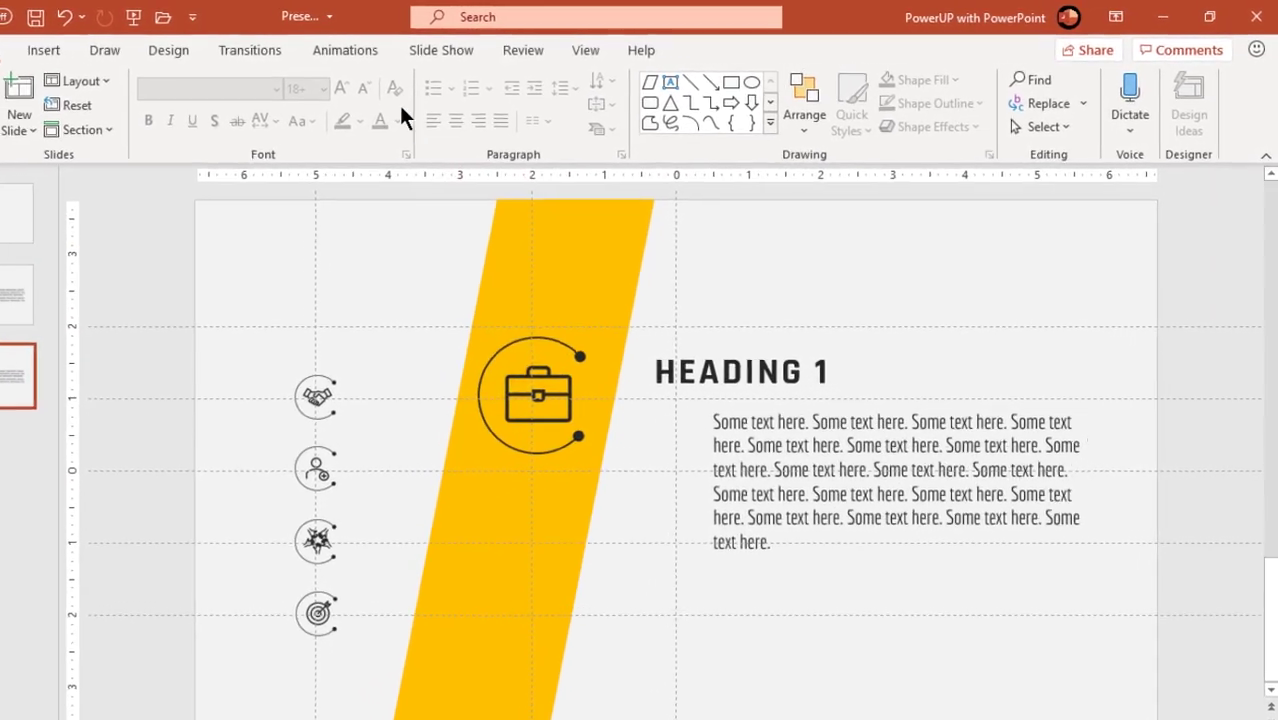
{"action": "left_click", "coordinate": [350, 50]}
{"action": "left_click", "coordinate": [862, 85]}
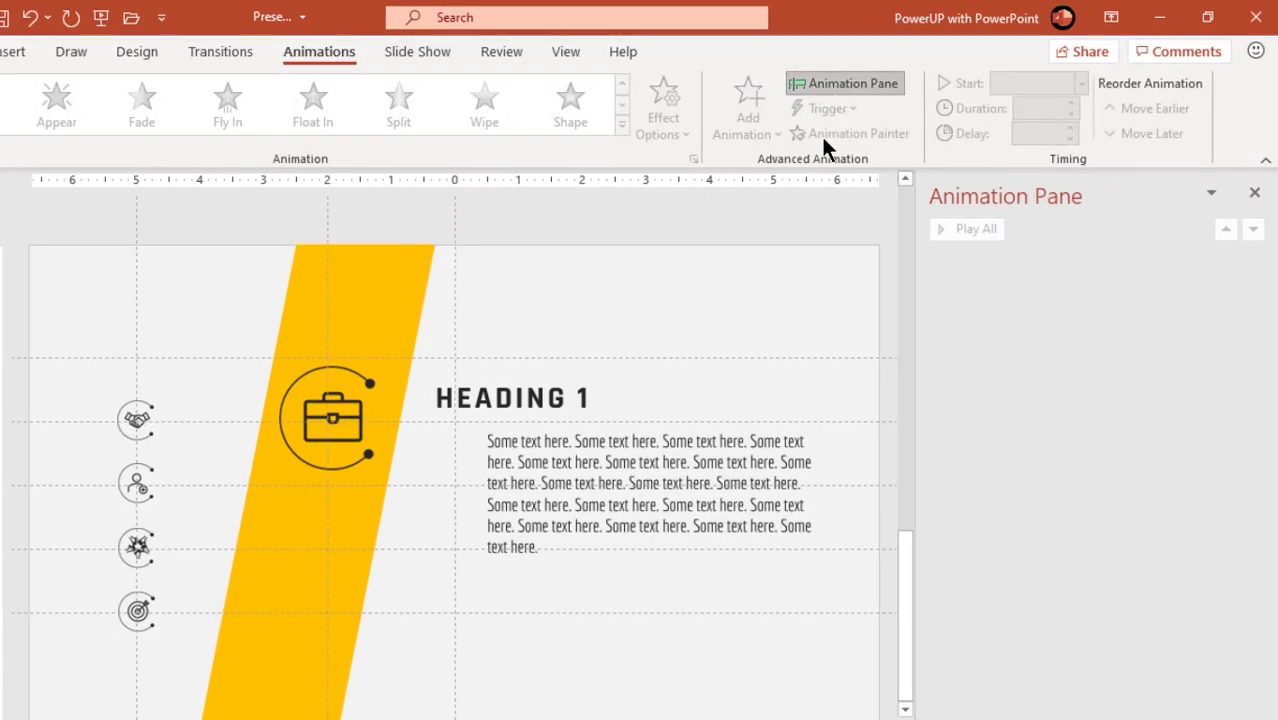
{"action": "left_click", "coordinate": [549, 380]}
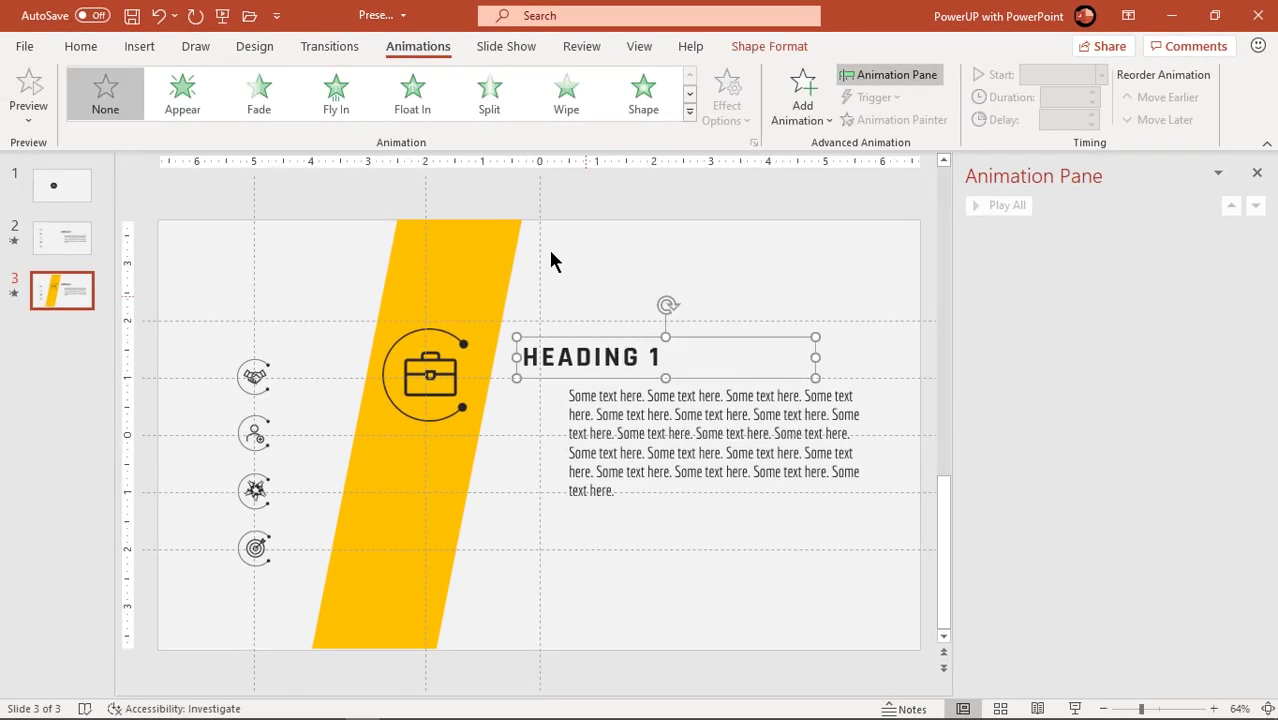
{"action": "left_click", "coordinate": [412, 95]}
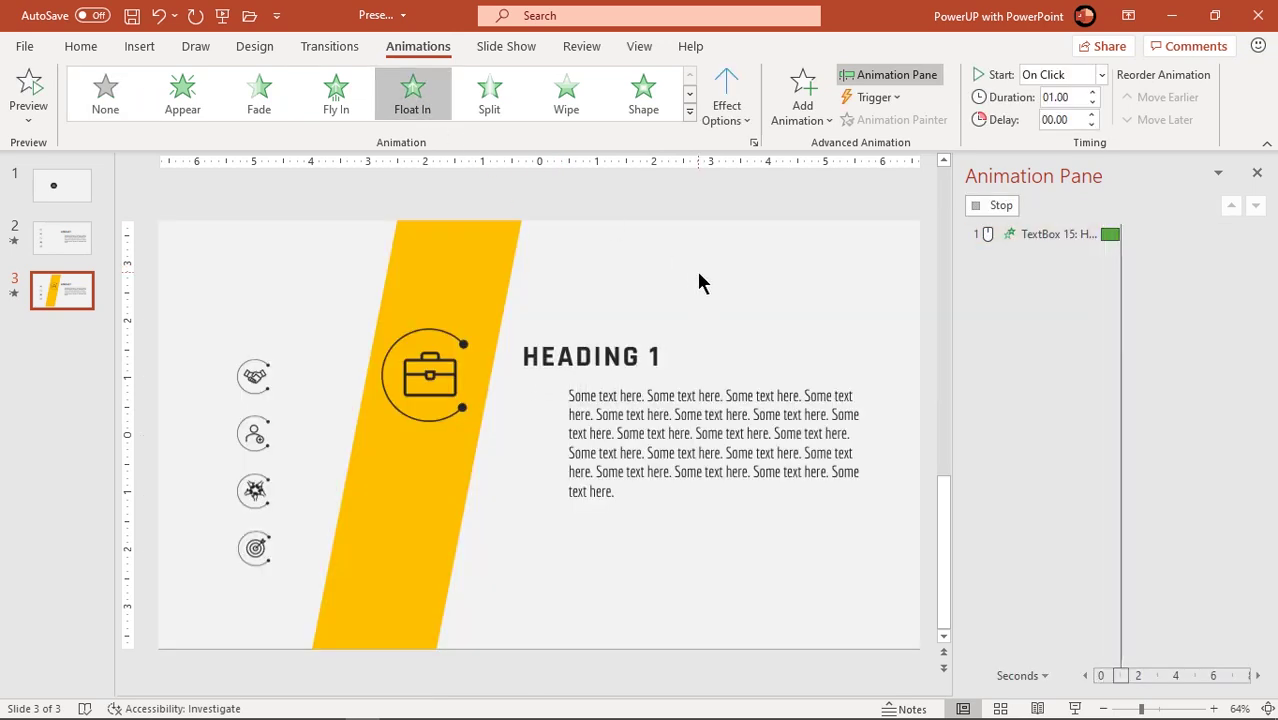
{"action": "left_click", "coordinate": [724, 118]}
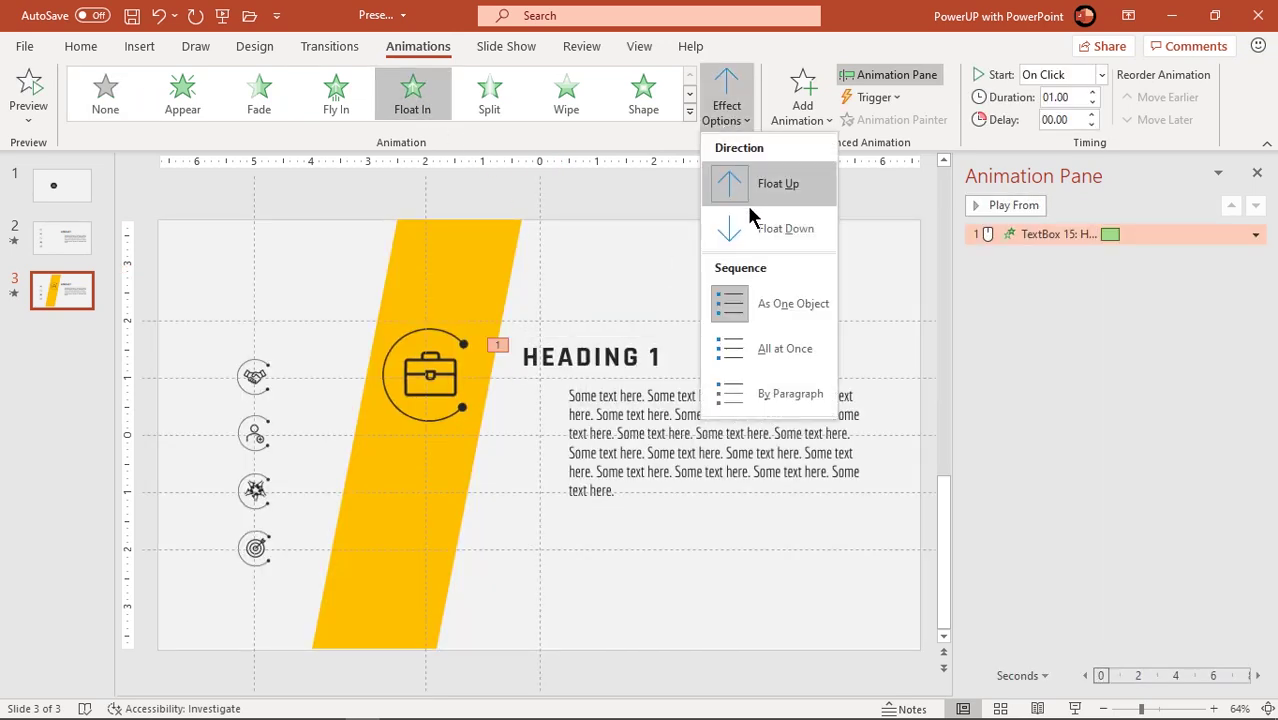
{"action": "left_click", "coordinate": [747, 226]}
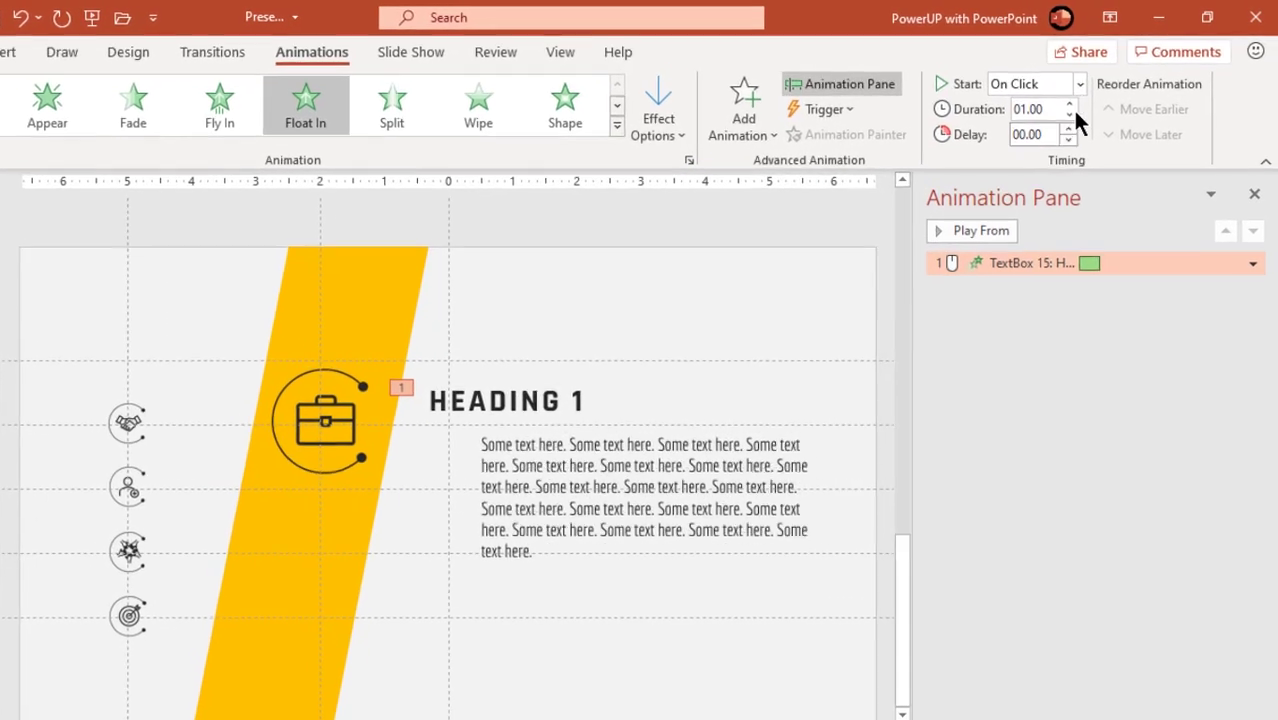
{"action": "left_click", "coordinate": [1101, 75]}
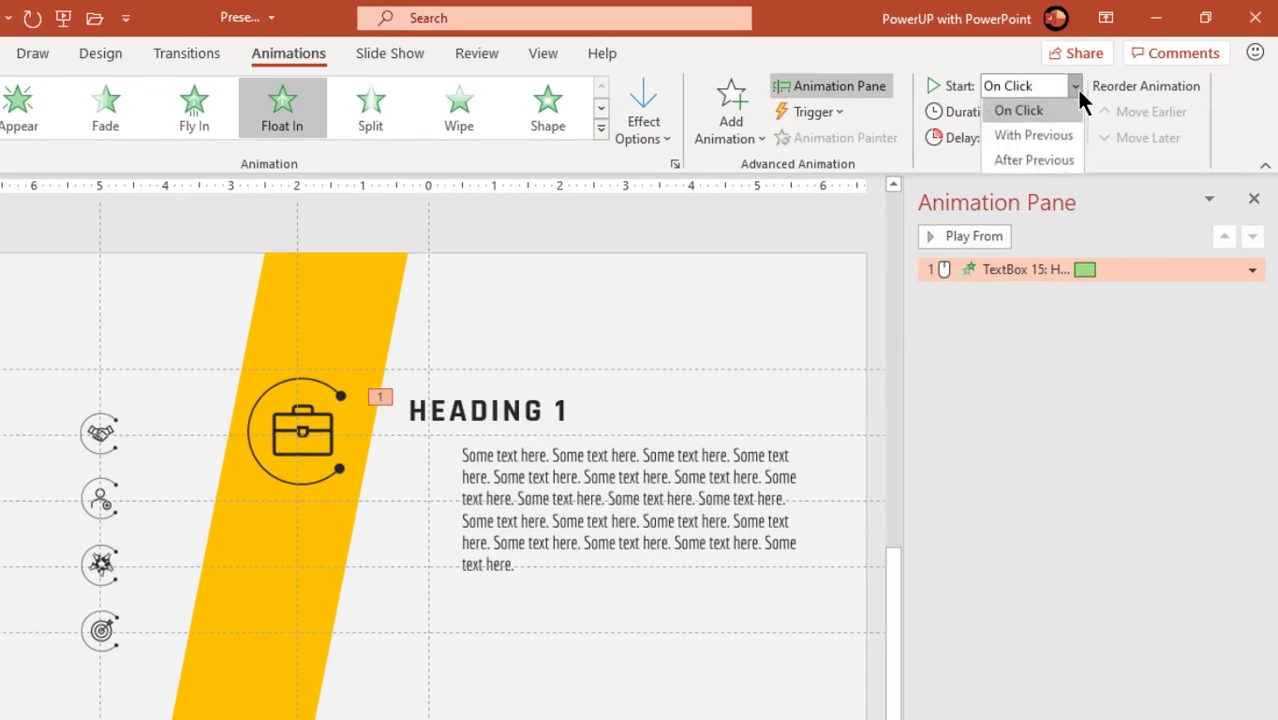
{"action": "left_click", "coordinate": [1034, 133]}
Give the body text box a Float In entrance starting With Previous.
{"action": "left_click", "coordinate": [628, 460]}
{"action": "left_click", "coordinate": [665, 439]}
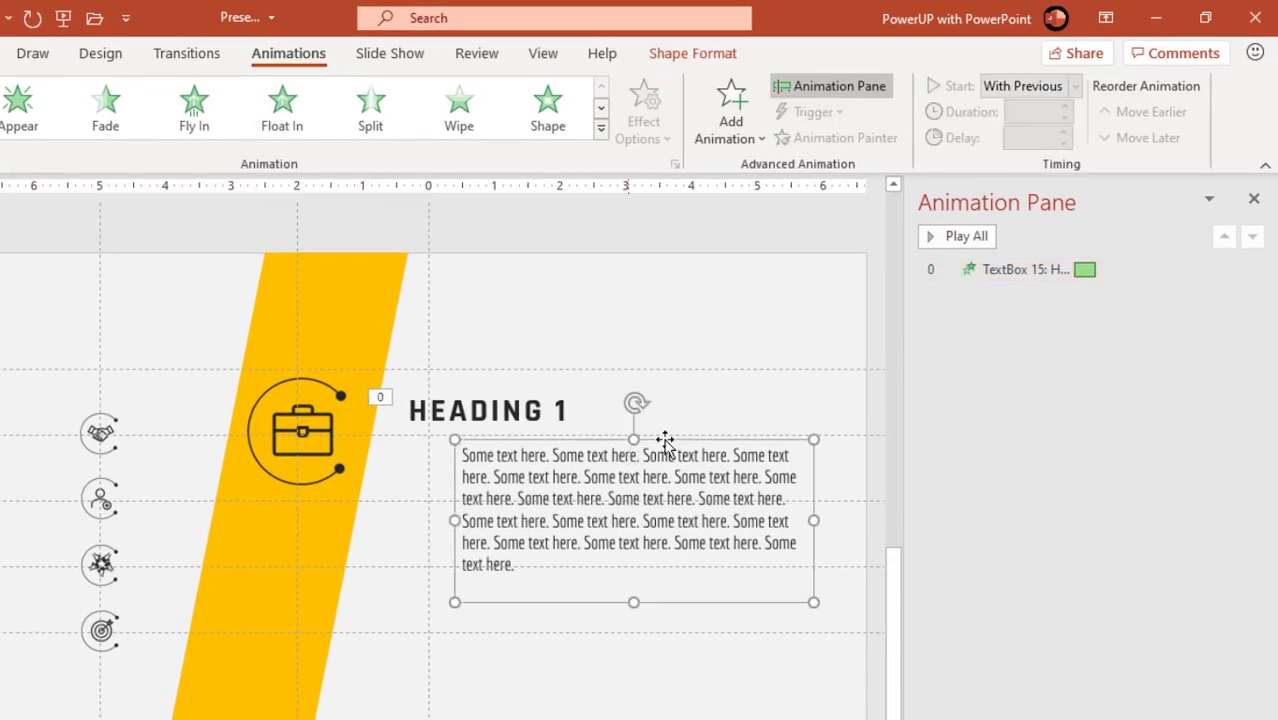
{"action": "left_click", "coordinate": [296, 125]}
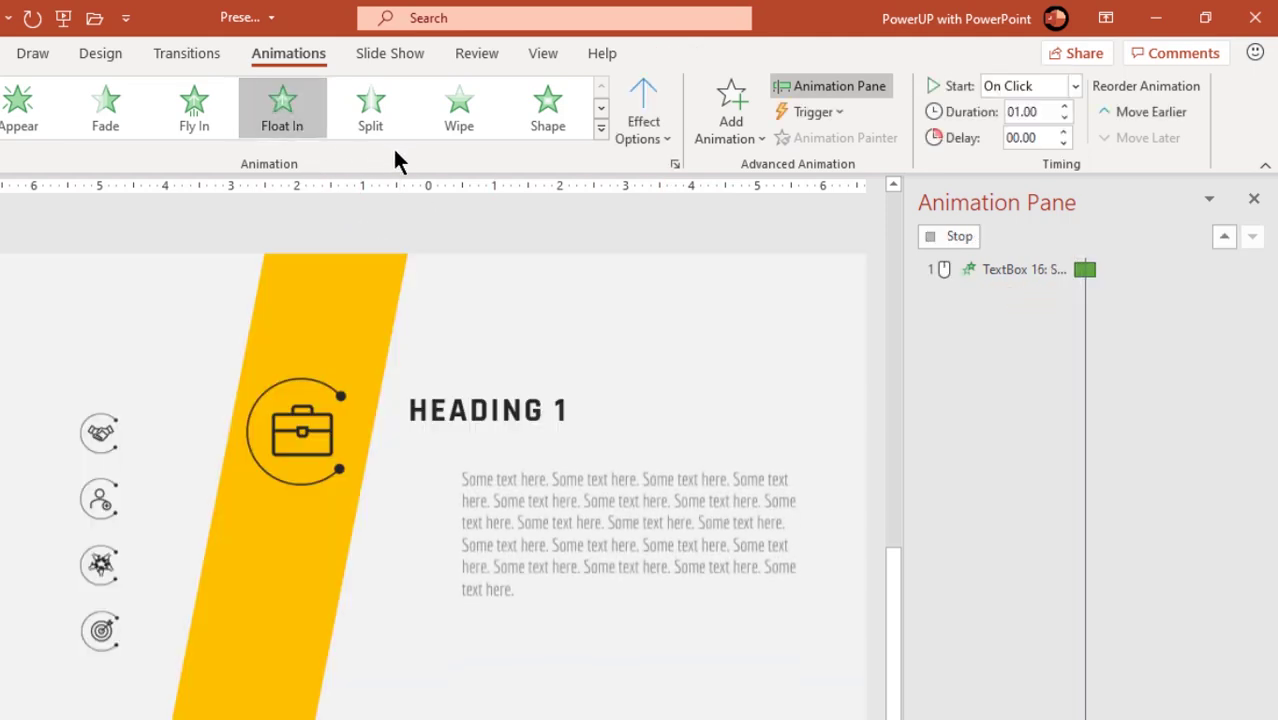
{"action": "left_click", "coordinate": [1074, 86]}
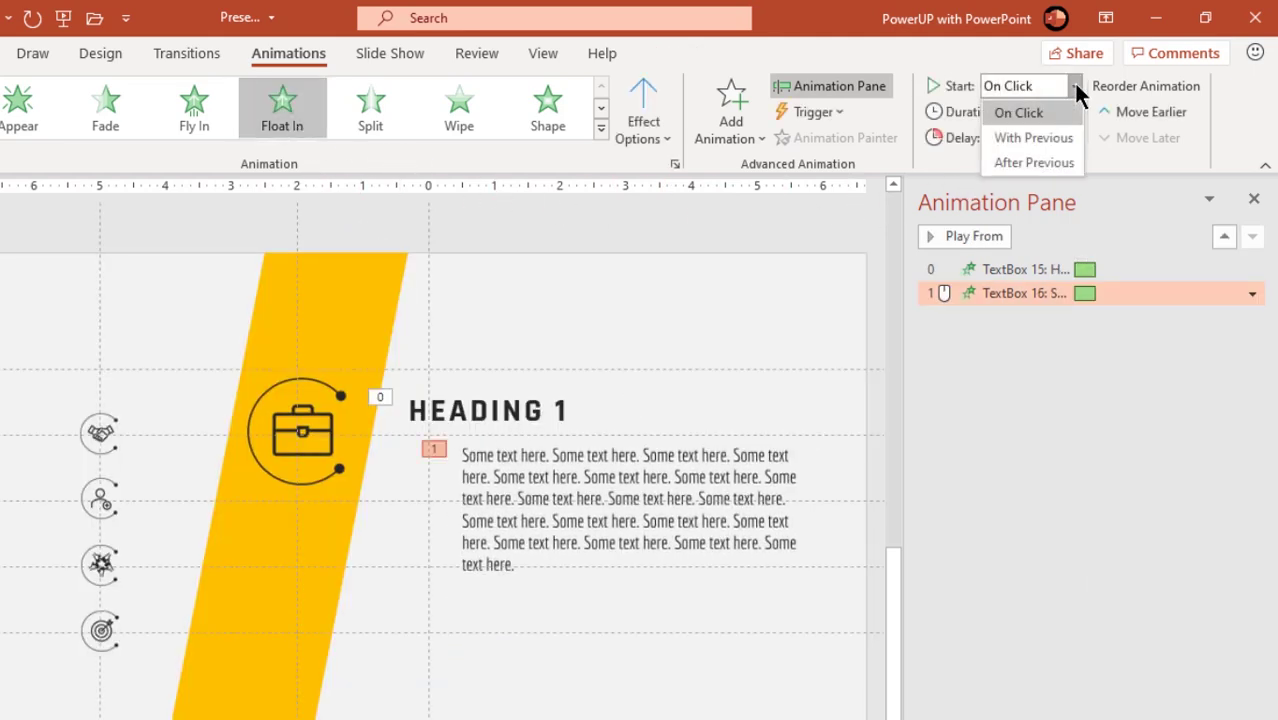
{"action": "left_click", "coordinate": [1033, 137]}
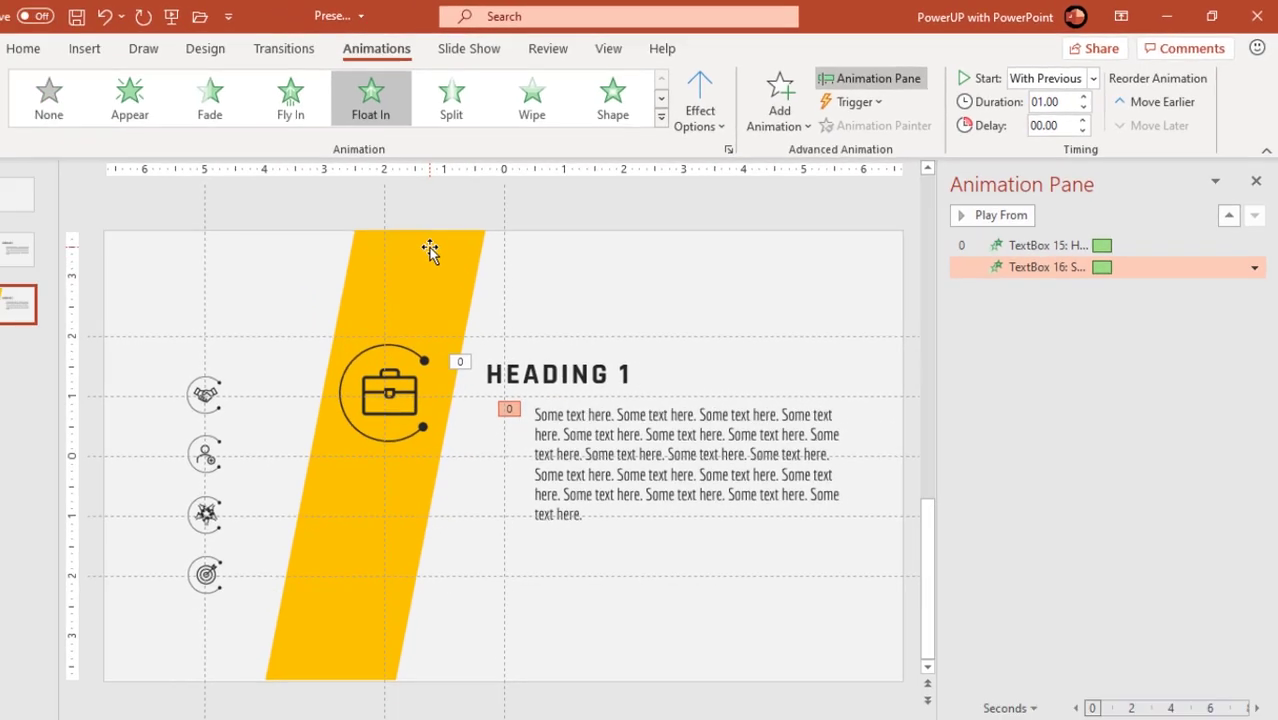
Apply a Wipe entrance From Top to the gold parallelogram, starting With Previous.
{"action": "left_click", "coordinate": [348, 263]}
{"action": "left_click", "coordinate": [570, 112]}
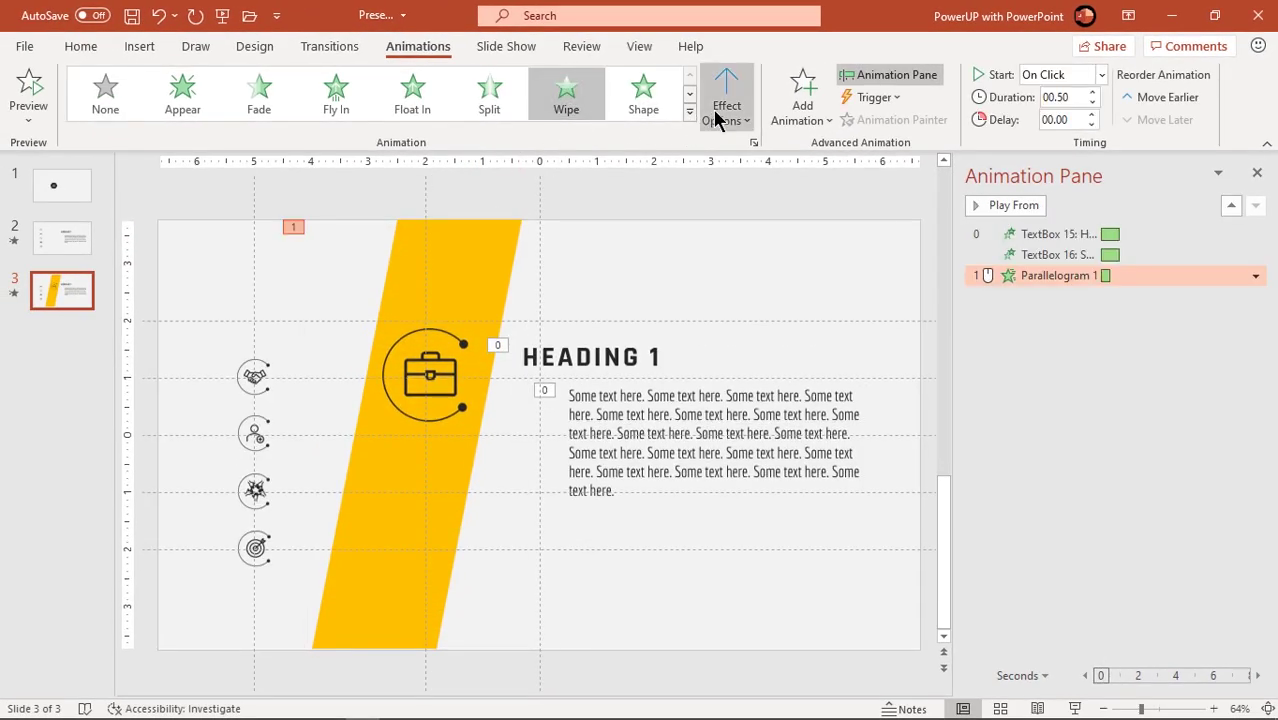
{"action": "left_click", "coordinate": [715, 112]}
{"action": "left_click", "coordinate": [730, 318]}
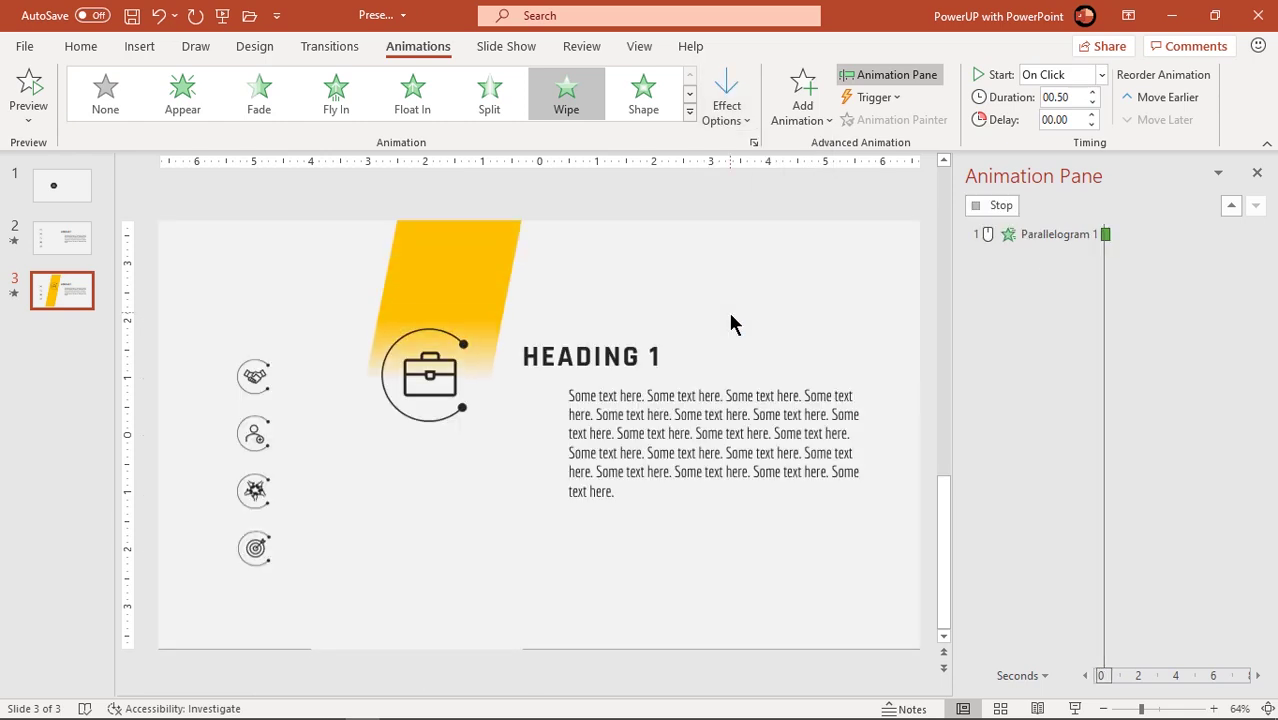
{"action": "left_click", "coordinate": [1101, 75]}
{"action": "left_click", "coordinate": [1067, 119]}
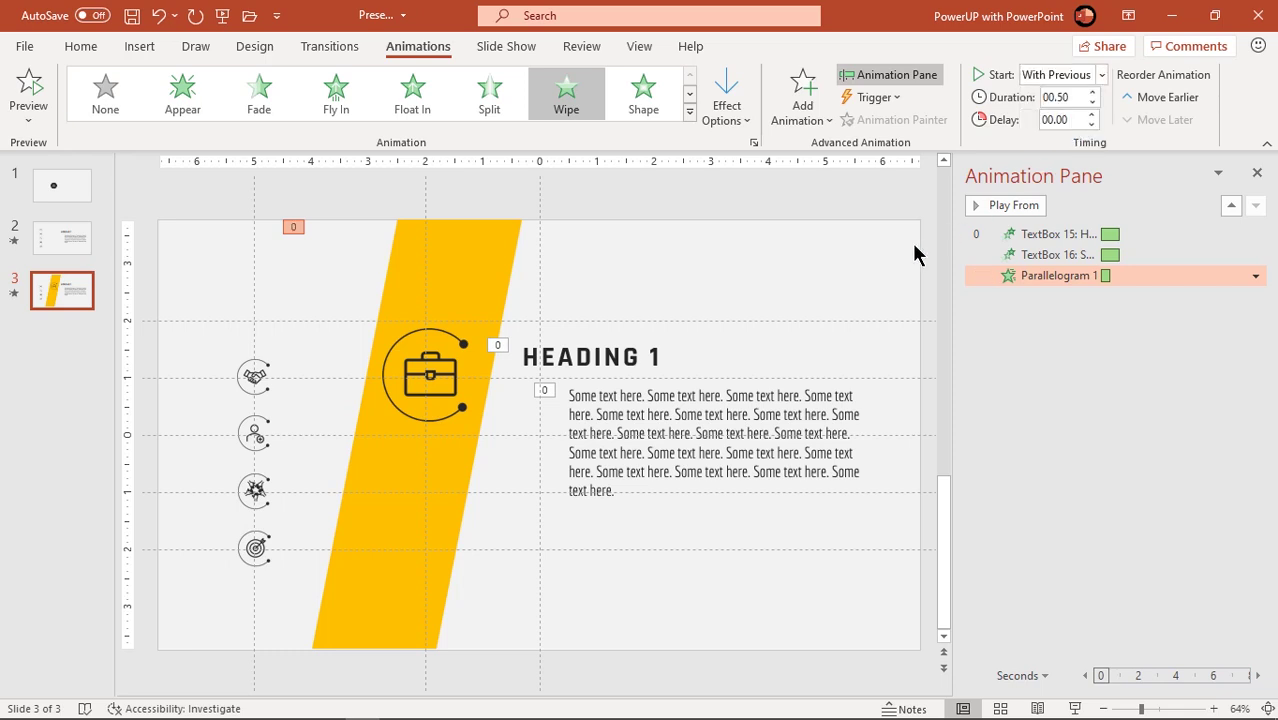
{"action": "left_click", "coordinate": [740, 291]}
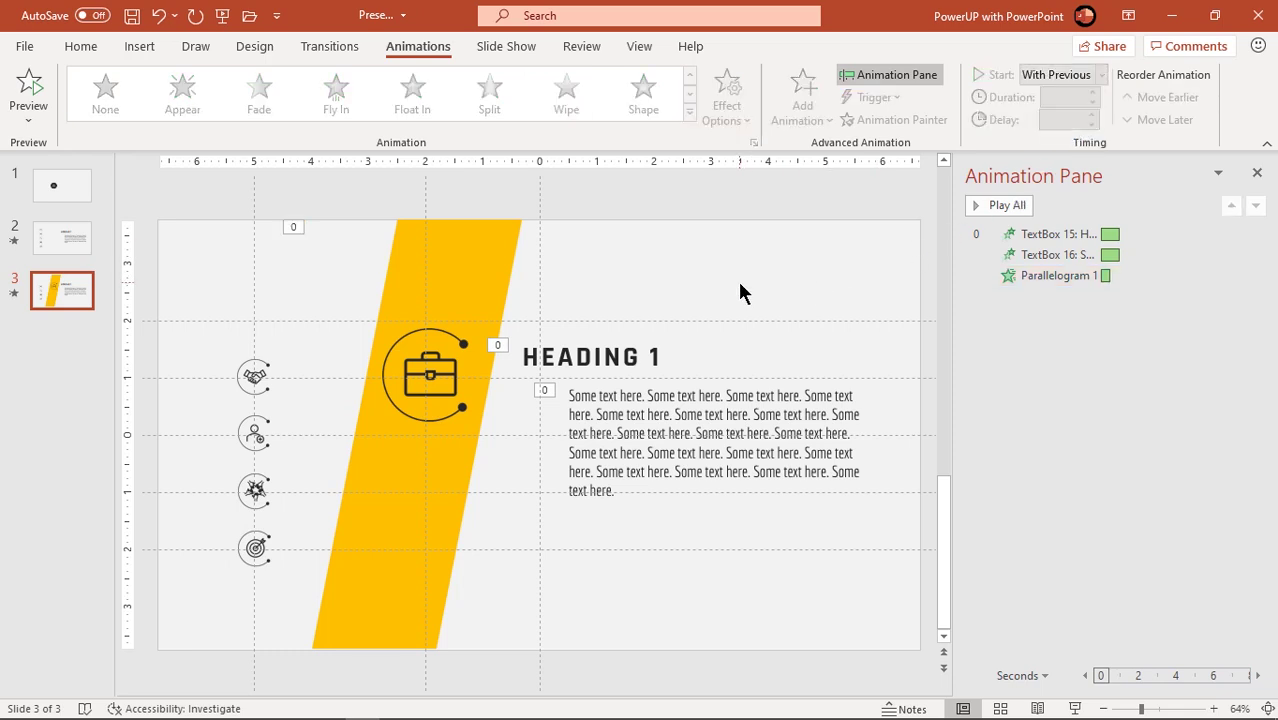
Add a Grow/Shrink emphasis to the briefcase icon, starting With Previous, duration 0.25 seconds.
{"action": "left_click", "coordinate": [428, 378]}
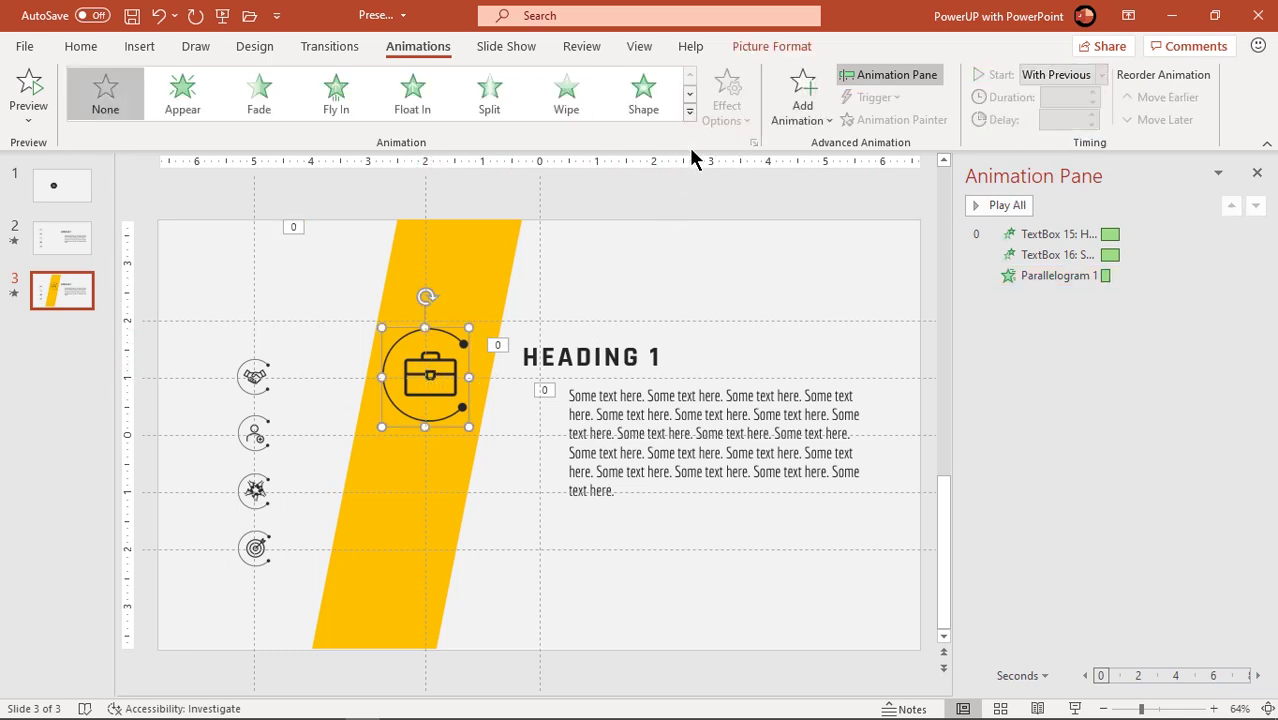
{"action": "left_click", "coordinate": [689, 111]}
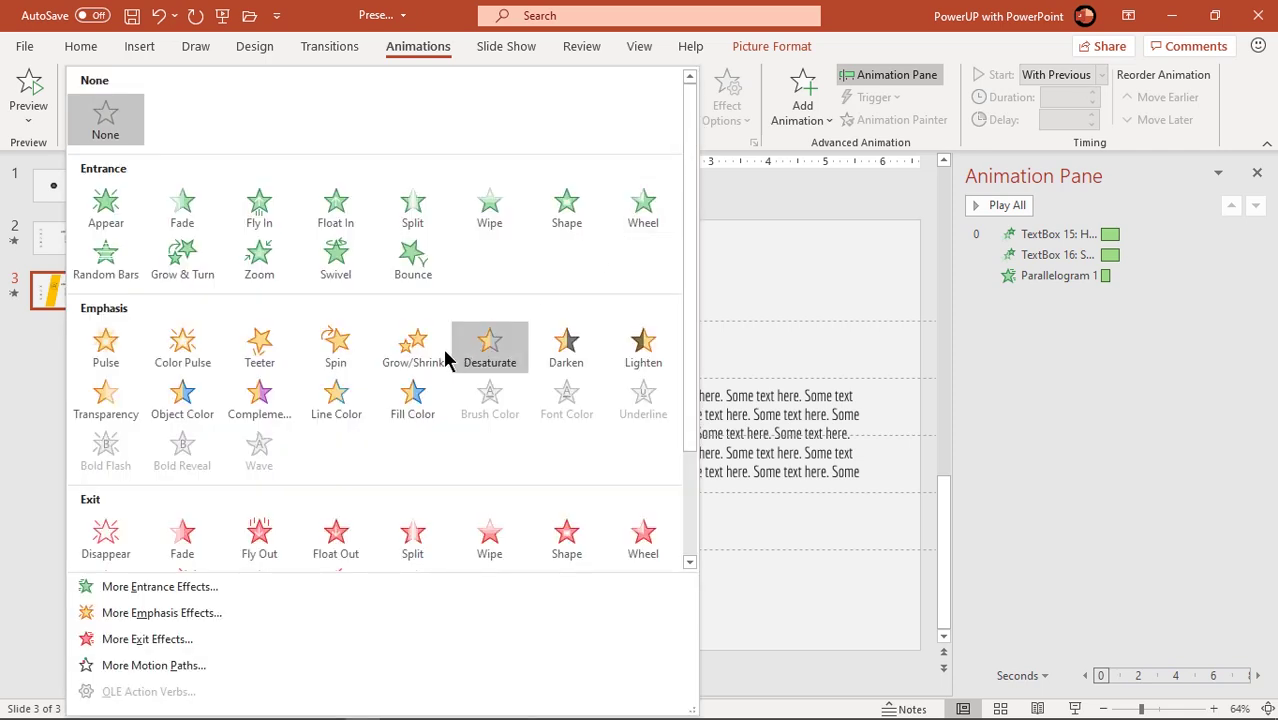
{"action": "left_click", "coordinate": [414, 350]}
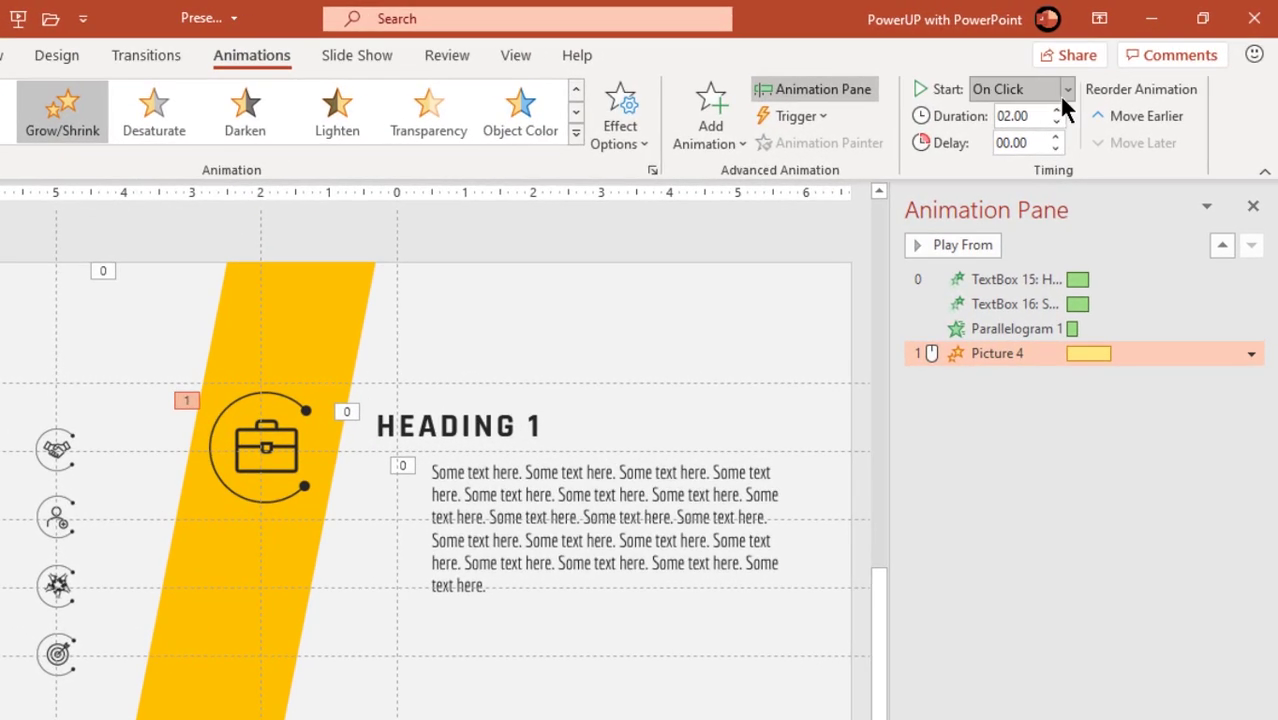
{"action": "left_click", "coordinate": [1096, 75]}
{"action": "left_click", "coordinate": [1030, 140]}
{"action": "left_click", "coordinate": [1056, 122]}
{"action": "double_click", "coordinate": [1056, 122]}
{"action": "triple_click", "coordinate": [1056, 122]}
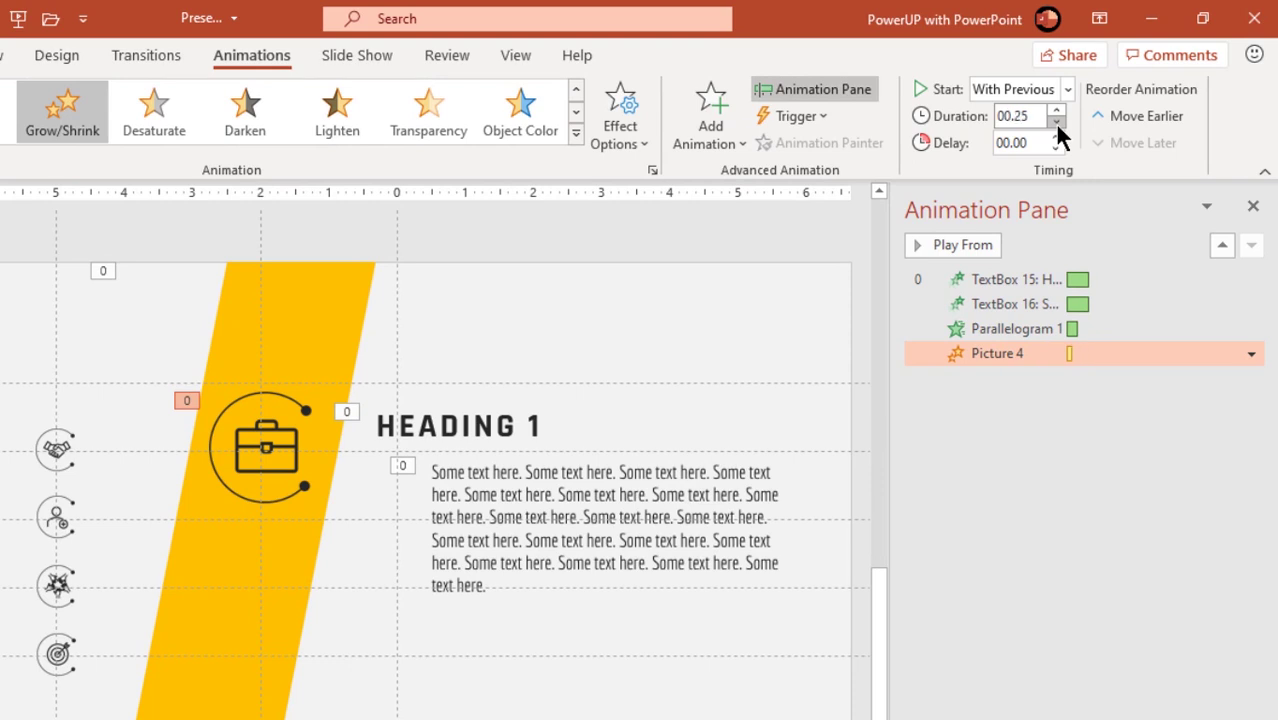
Set the Grow/Shrink size to a custom 110%.
{"action": "left_click", "coordinate": [1251, 353]}
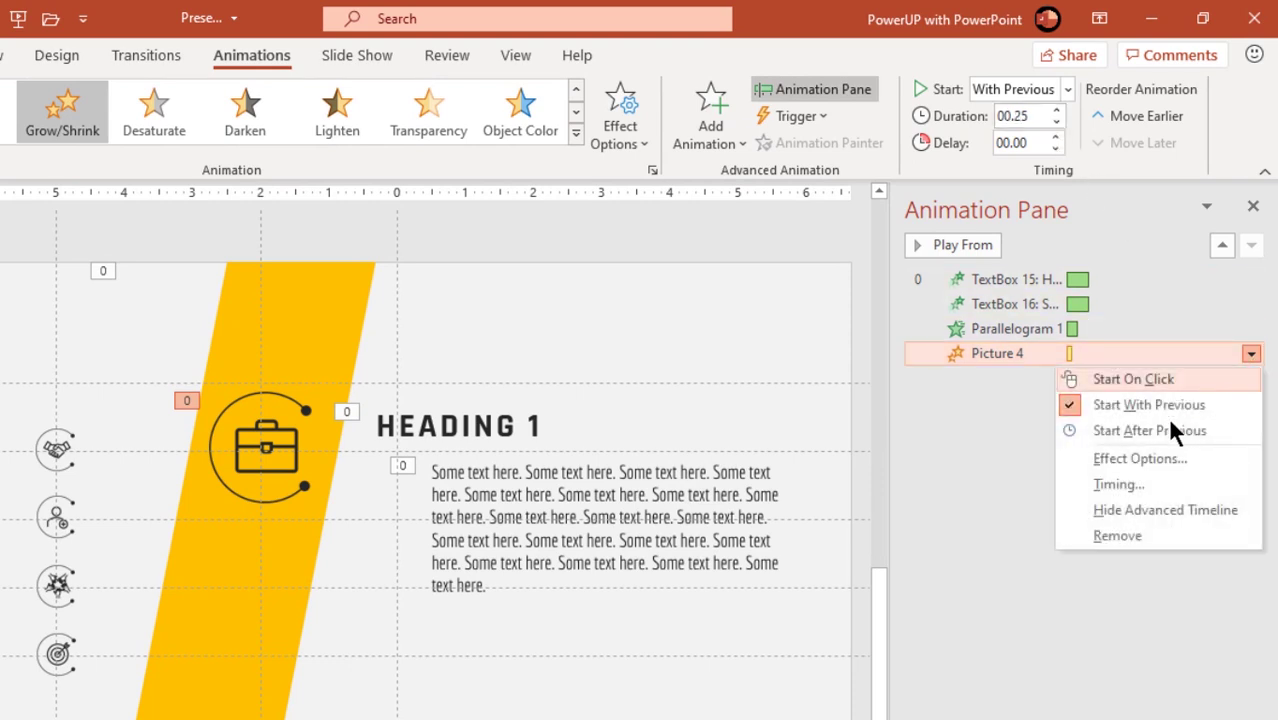
{"action": "left_click", "coordinate": [1134, 457]}
{"action": "left_click", "coordinate": [630, 319]}
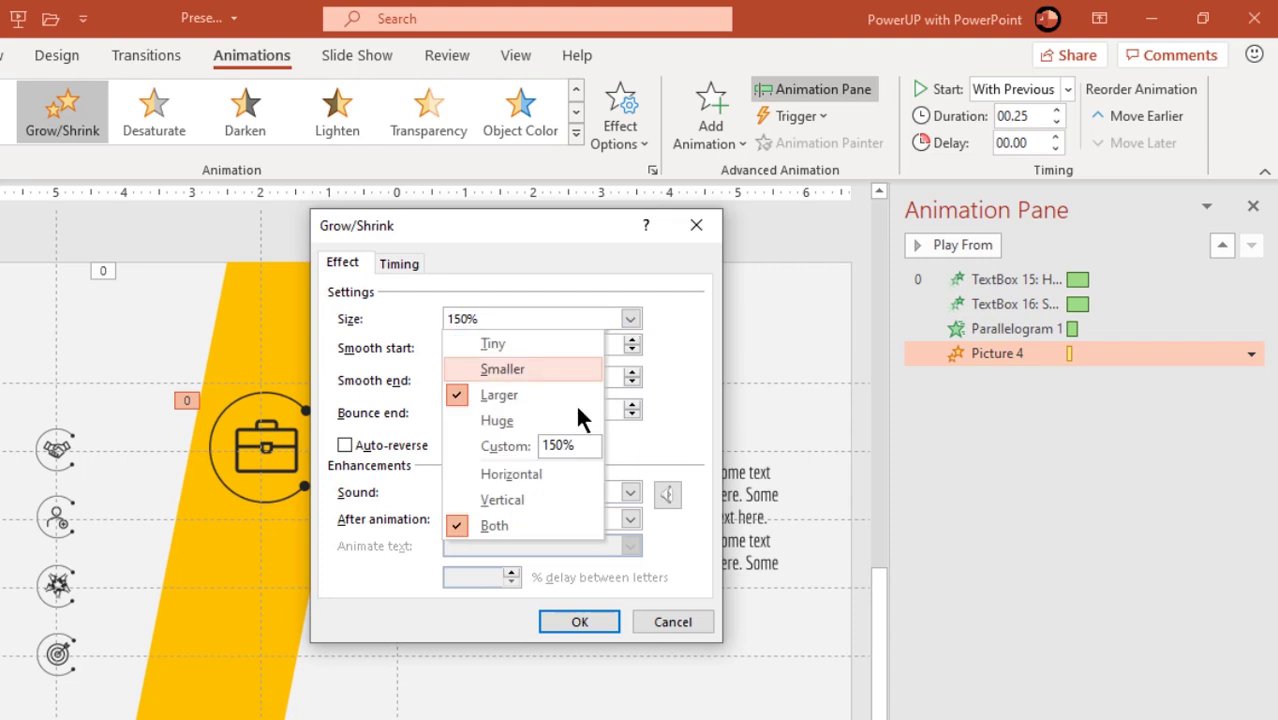
{"action": "left_click", "coordinate": [527, 452]}
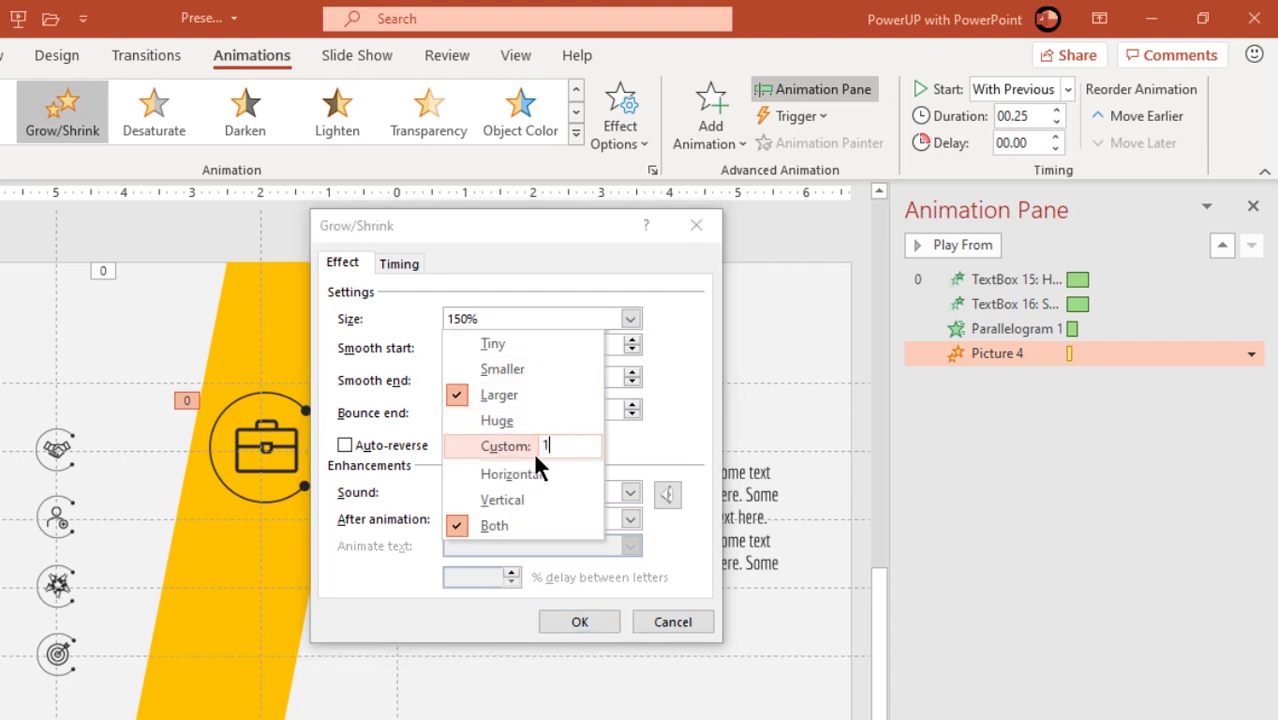
{"action": "key", "text": "Return"}
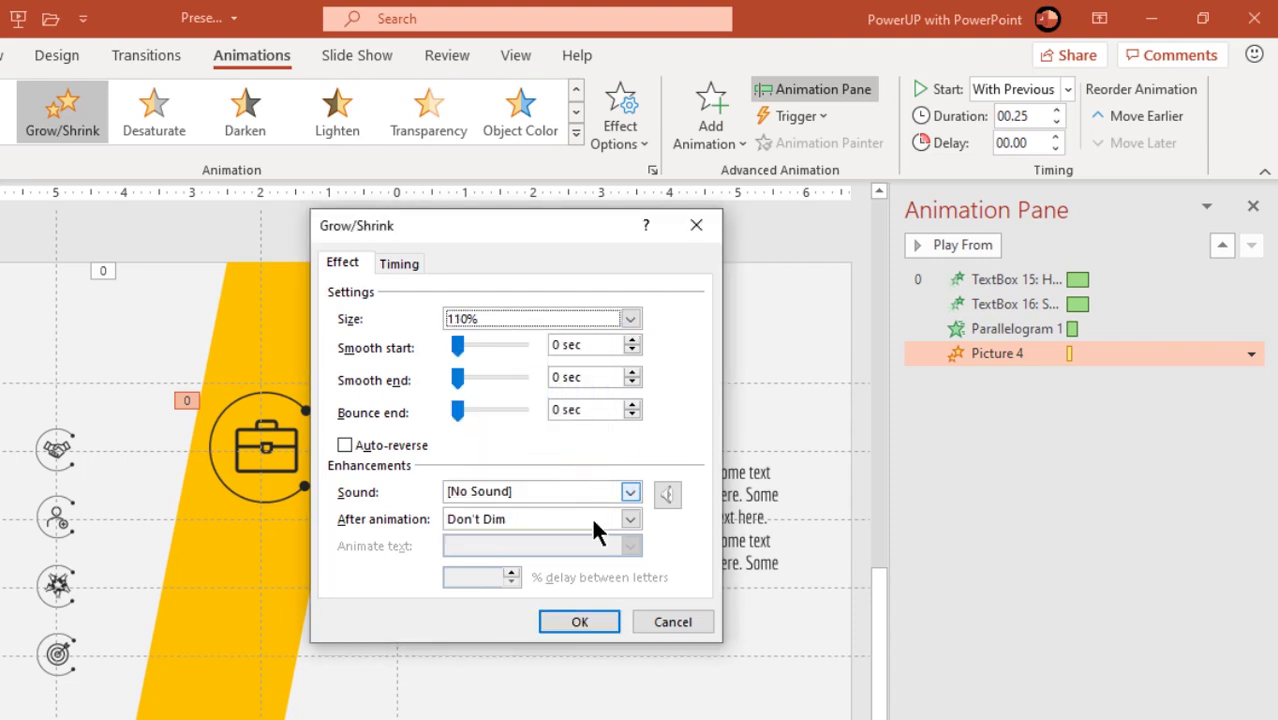
{"action": "left_click", "coordinate": [578, 622]}
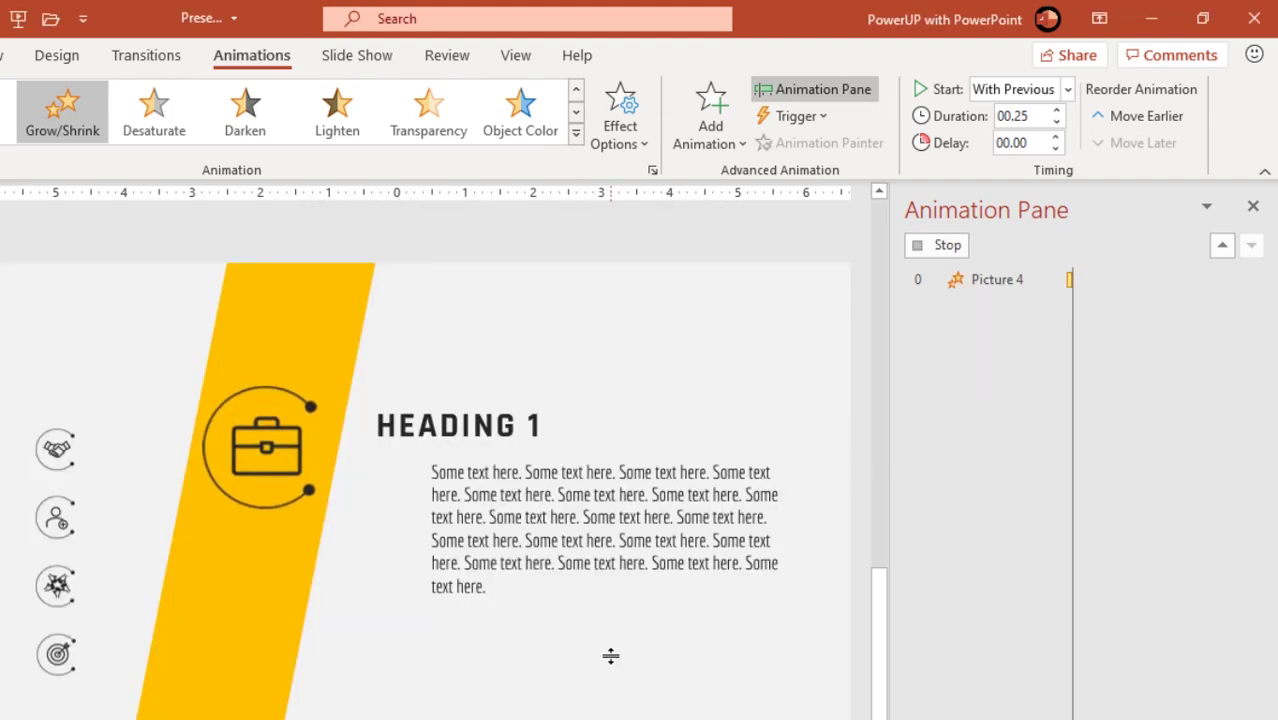
Add a second Grow/Shrink to the briefcase icon, starting With Previous, lasting 0.25 seconds.
{"action": "left_click", "coordinate": [711, 140]}
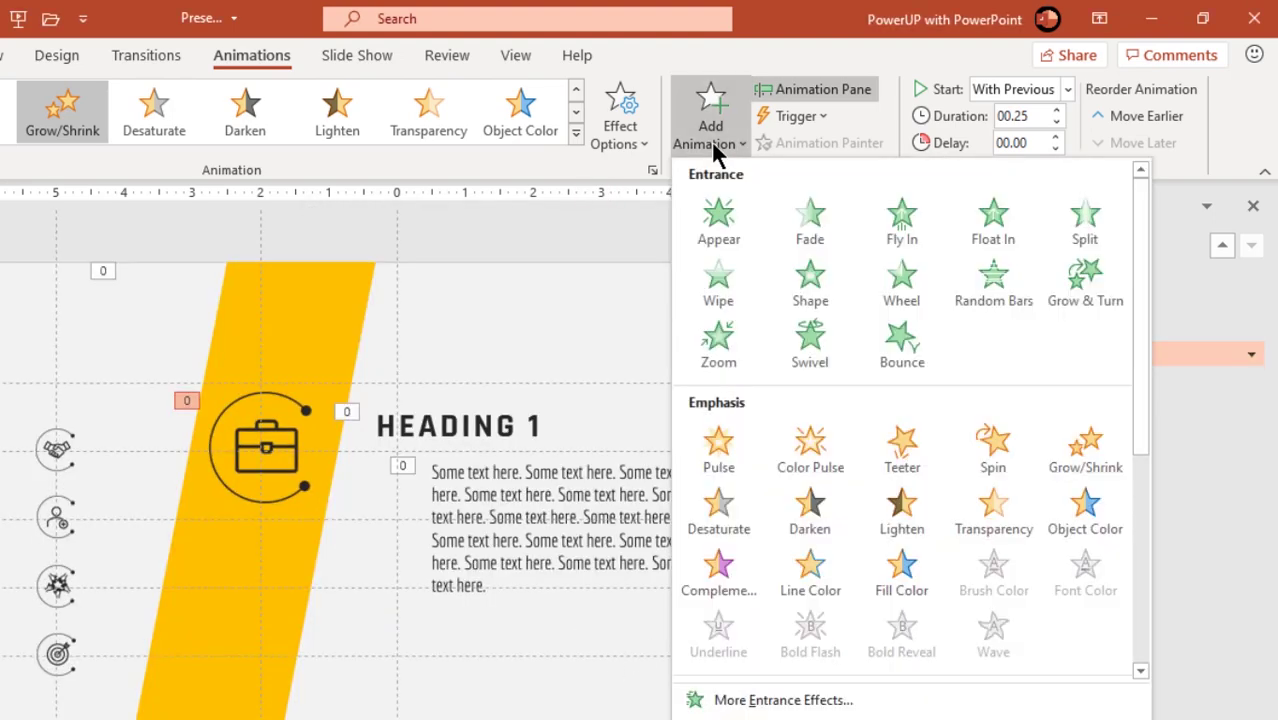
{"action": "left_click", "coordinate": [1092, 471]}
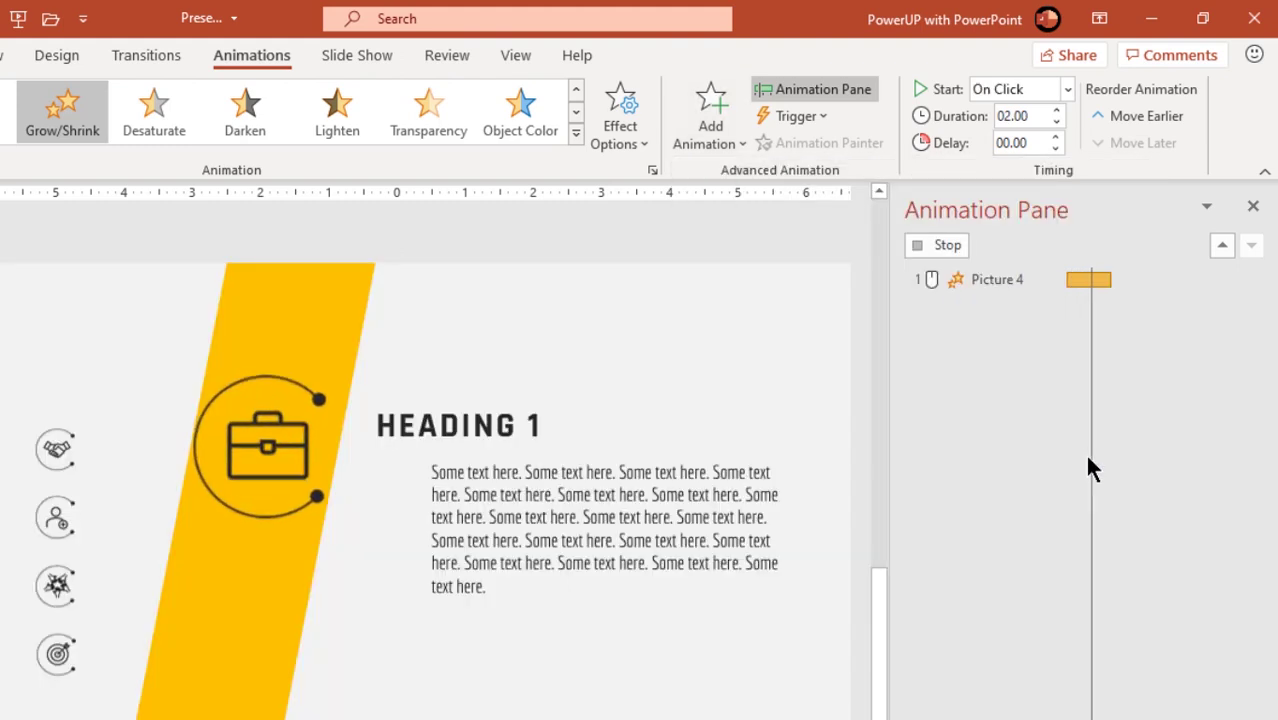
{"action": "left_click", "coordinate": [1066, 89]}
{"action": "left_click", "coordinate": [1027, 134]}
{"action": "left_click", "coordinate": [1056, 121]}
{"action": "left_click", "coordinate": [1056, 121]}
{"action": "left_click", "coordinate": [1056, 121]}
{"action": "left_click", "coordinate": [1056, 121]}
{"action": "left_click", "coordinate": [1056, 121]}
{"action": "left_click", "coordinate": [1056, 121]}
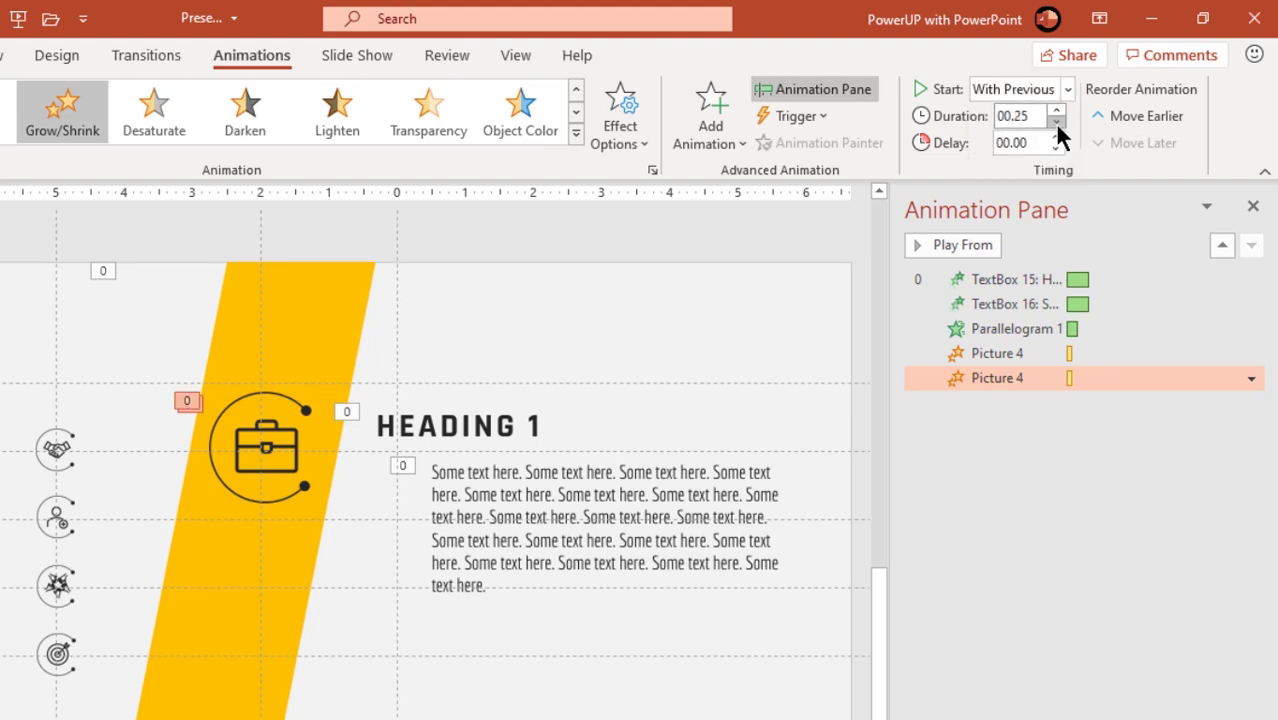
Change the second Grow/Shrink size from 150% to a custom 90%.
{"action": "left_click", "coordinate": [1251, 384]}
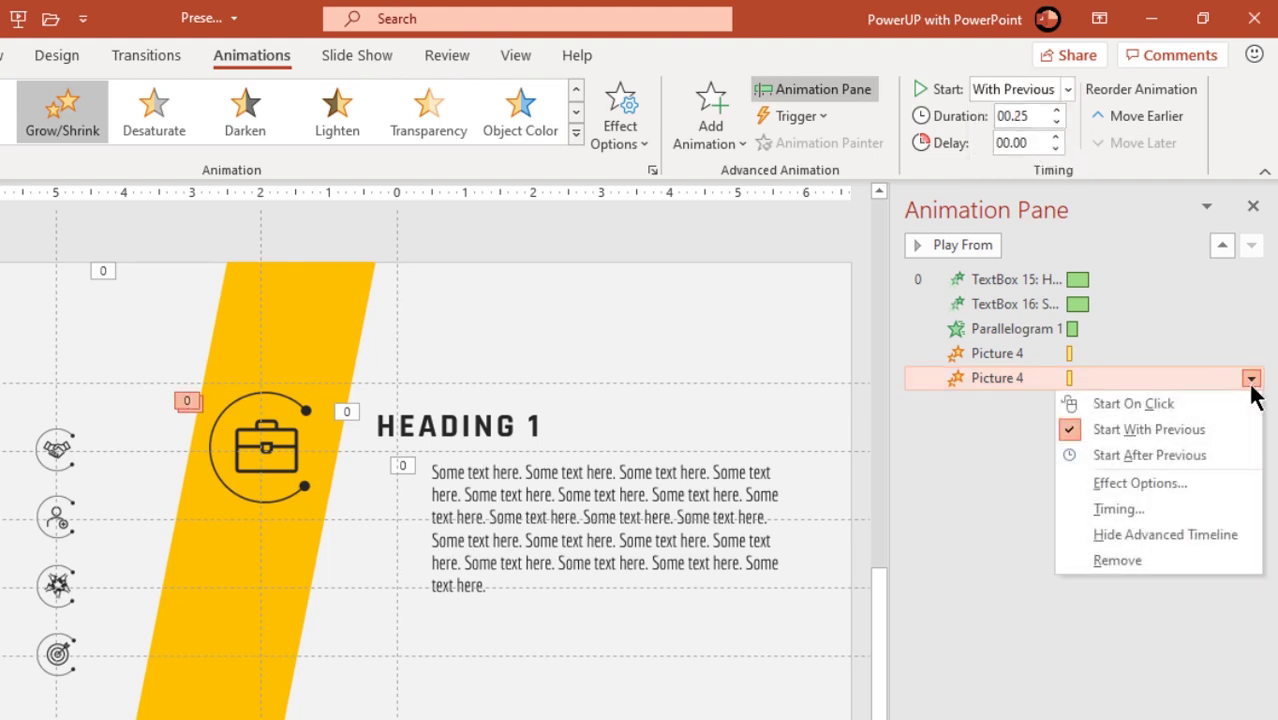
{"action": "left_click", "coordinate": [1143, 481]}
{"action": "left_click", "coordinate": [630, 319]}
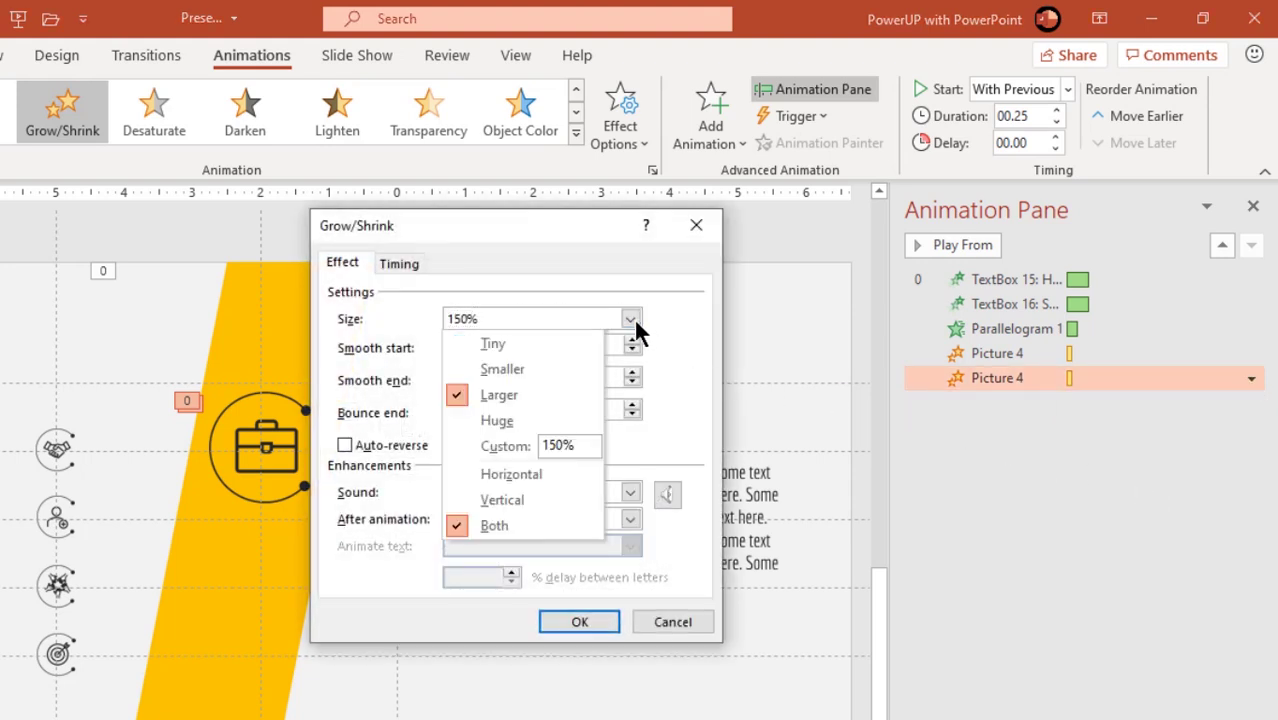
{"action": "left_click_drag", "start_coordinate": [580, 446], "coordinate": [541, 447]}
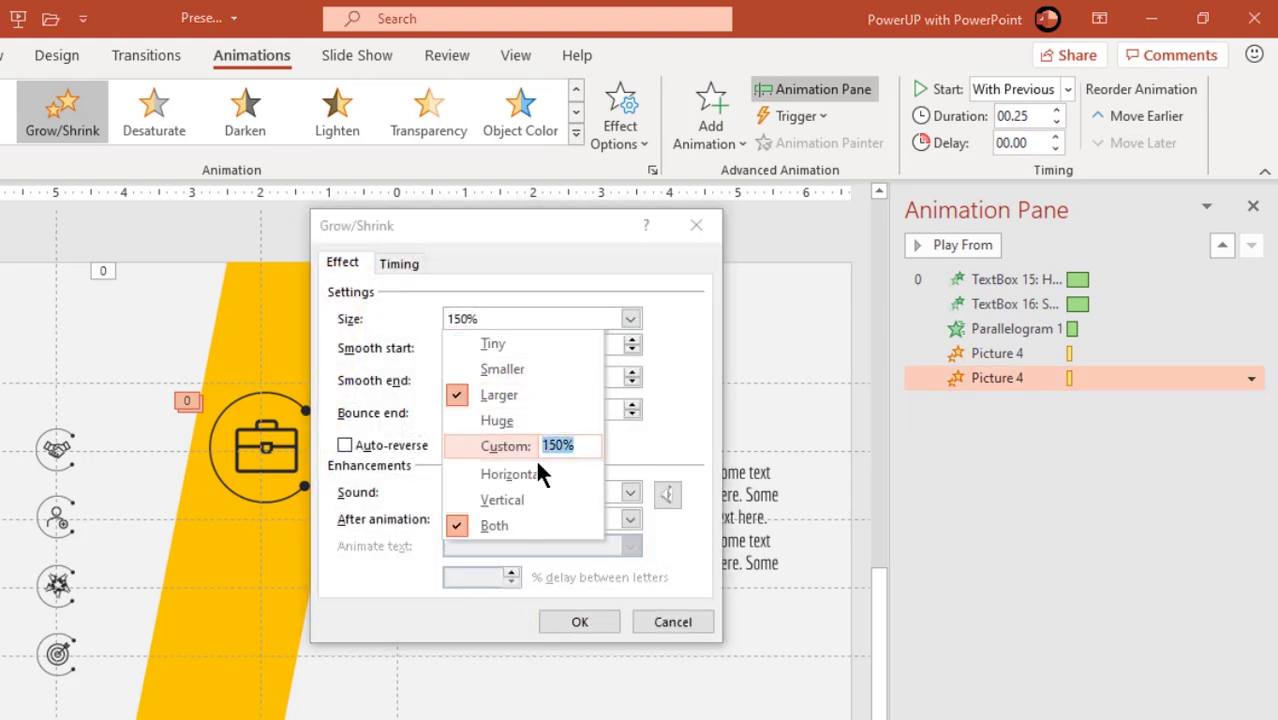
{"action": "type", "text": "90"}
{"action": "key", "text": "Return"}
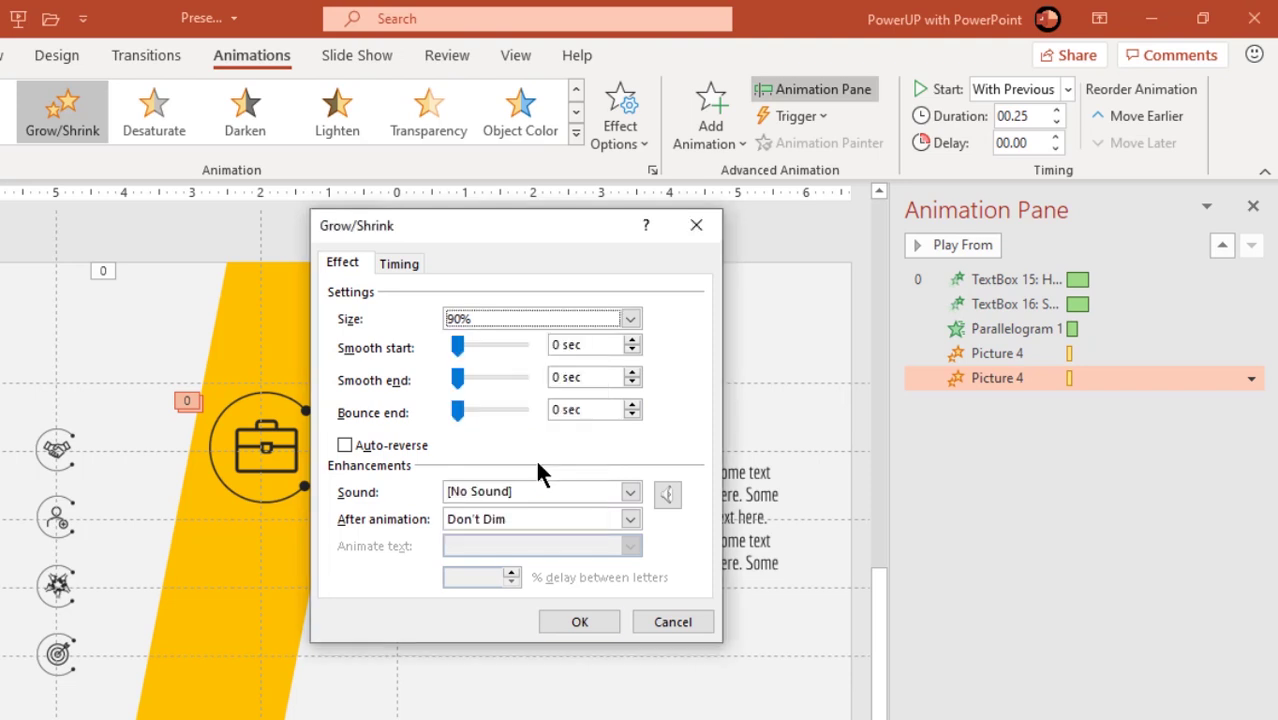
Move the 90% briefcase effect to the top of the Animation Pane and delay the last briefcase effect to 0.50 seconds.
{"action": "left_click", "coordinate": [560, 625]}
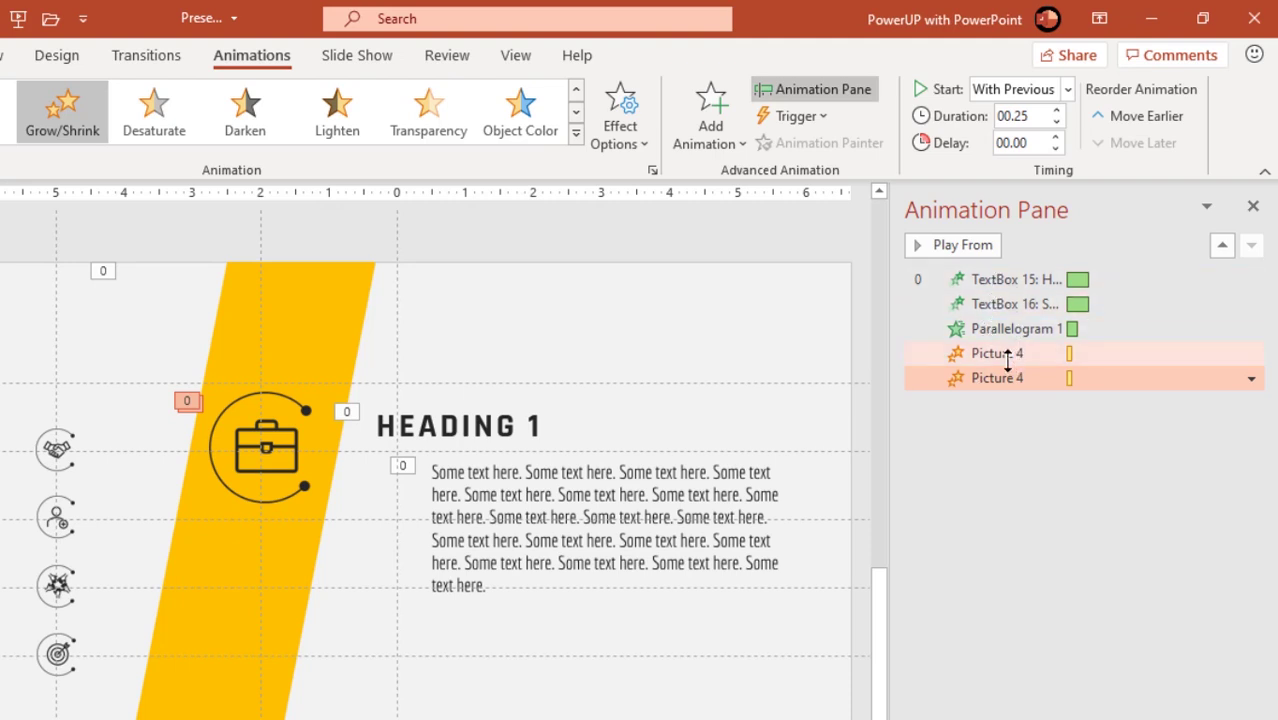
{"action": "left_click_drag", "start_coordinate": [1010, 379], "coordinate": [1004, 277]}
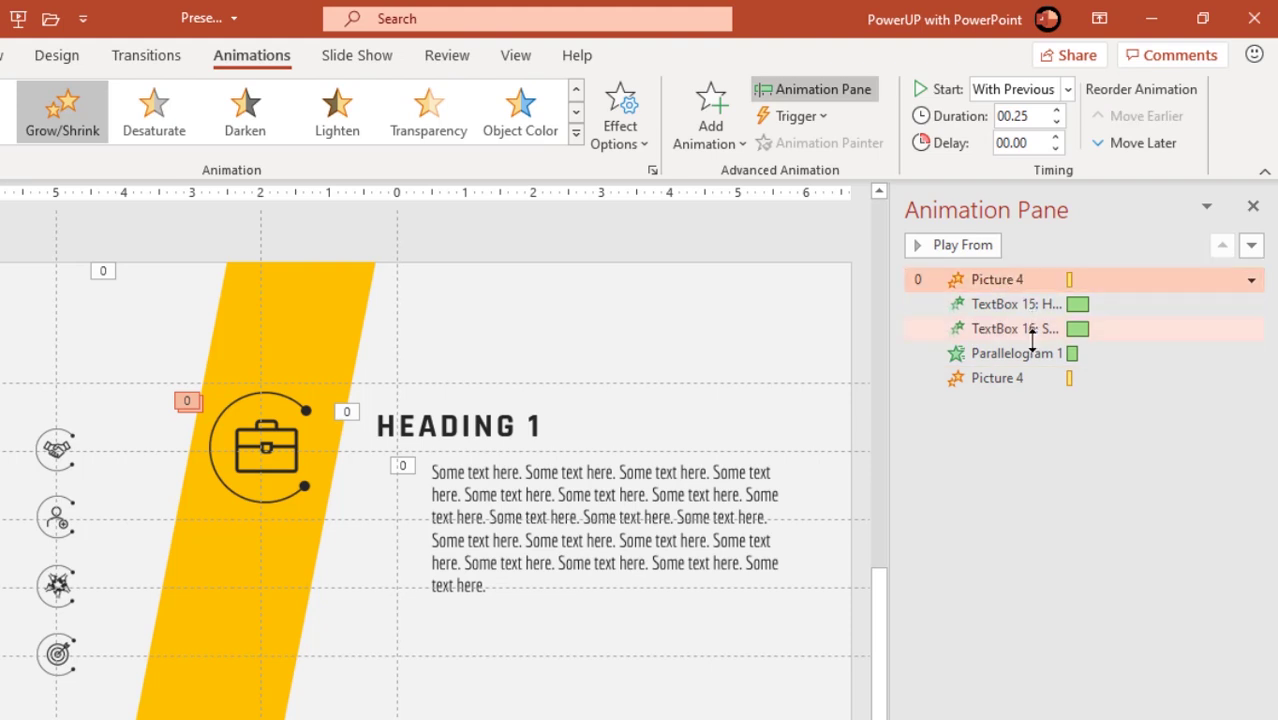
{"action": "left_click", "coordinate": [999, 381]}
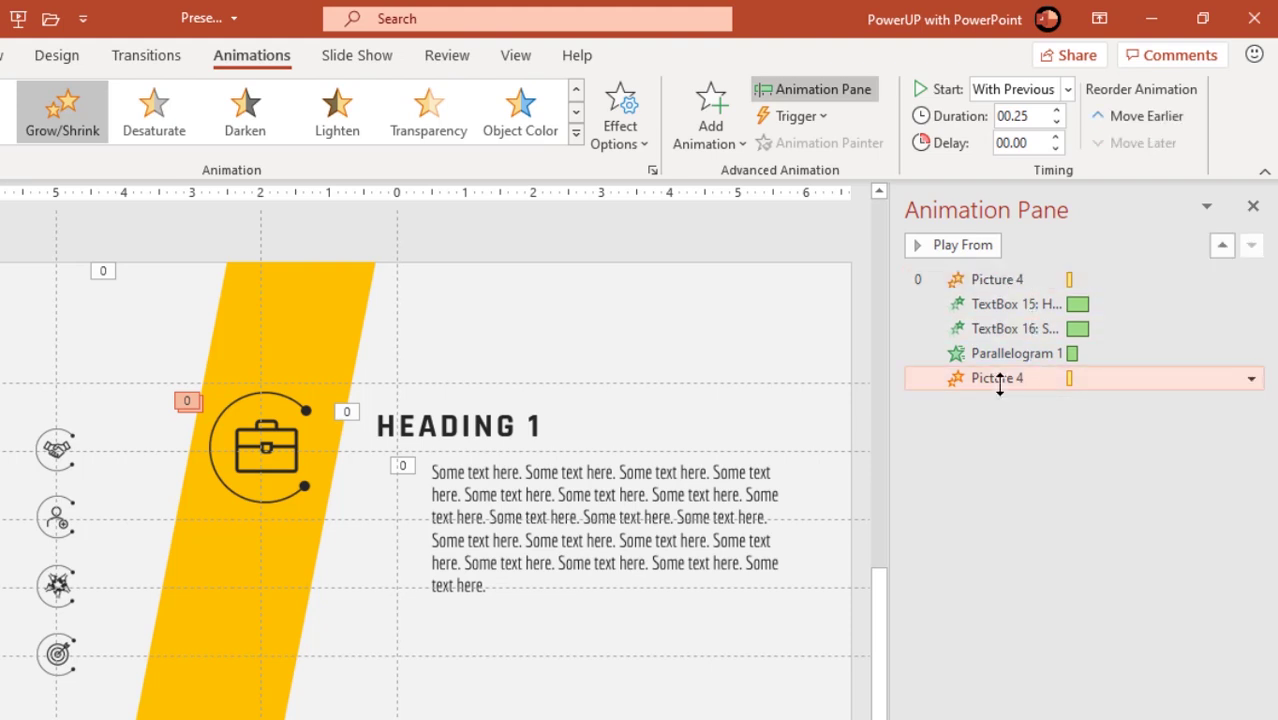
{"action": "left_click", "coordinate": [1057, 139]}
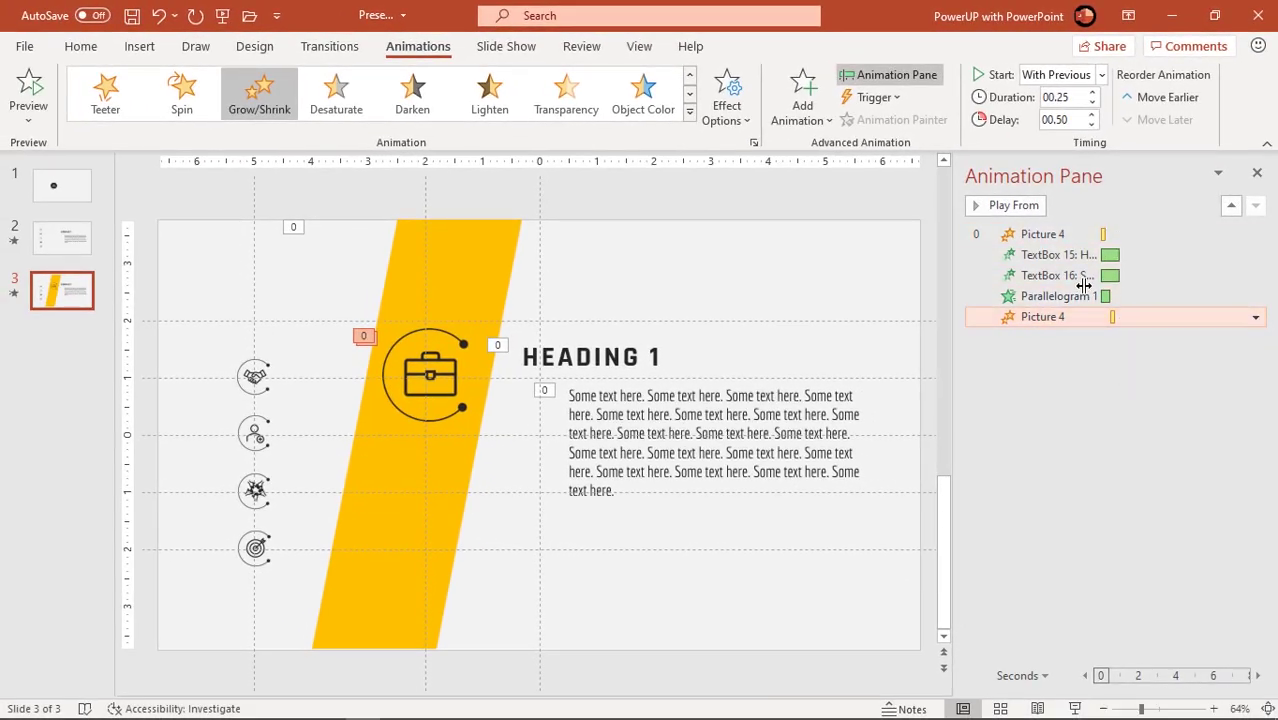
{"action": "left_click", "coordinate": [1040, 234]}
{"action": "left_click", "coordinate": [1005, 205]}
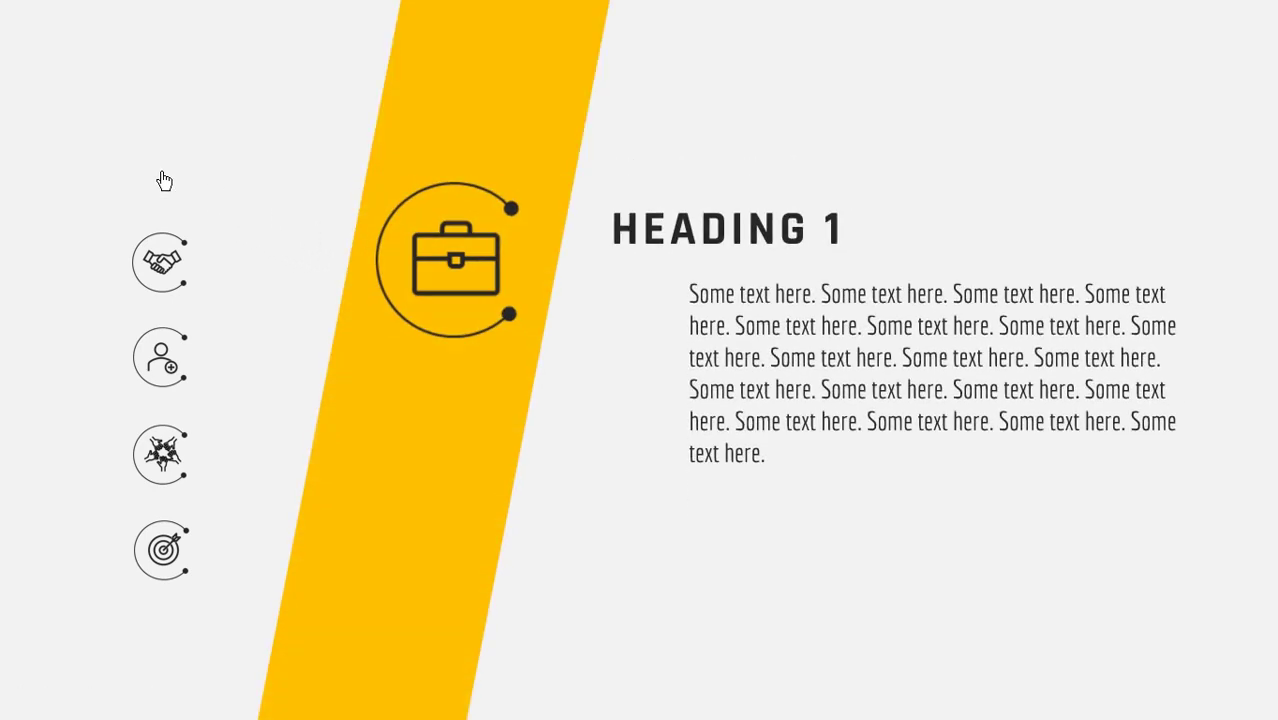
Leave the slide show and delete slide 2's heading and body text boxes.
{"action": "key", "text": "Escape"}
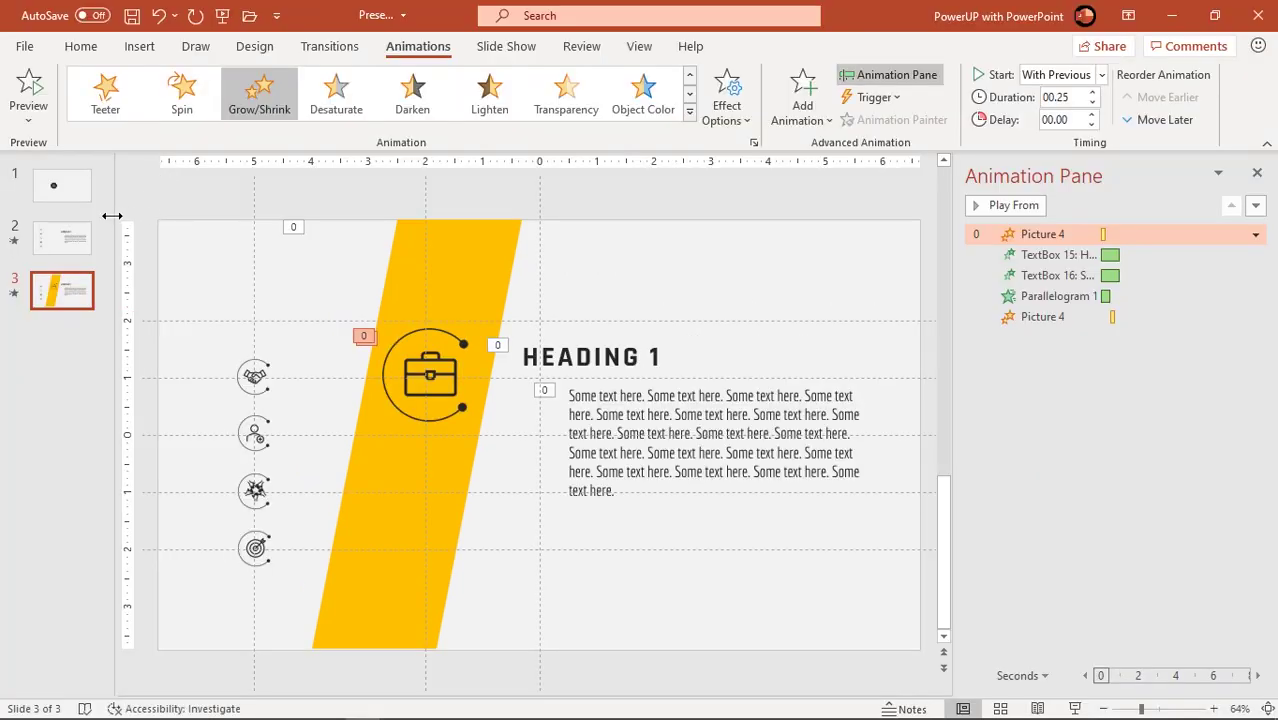
{"action": "left_click", "coordinate": [84, 240]}
{"action": "left_click_drag", "start_coordinate": [490, 300], "coordinate": [910, 576]}
{"action": "key", "text": "Delete"}
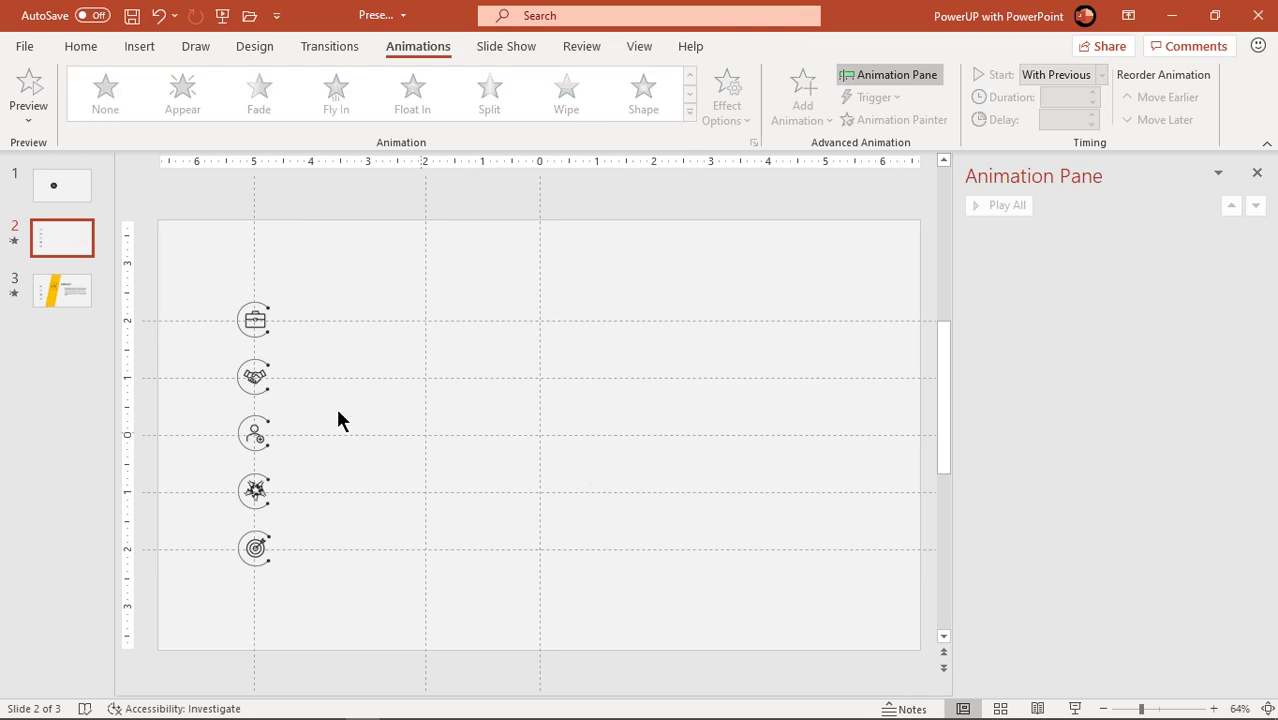
Duplicate slide 3 as slide 4 and change its heading to HEADING 2.
{"action": "left_click", "coordinate": [72, 302]}
{"action": "right_click", "coordinate": [70, 304]}
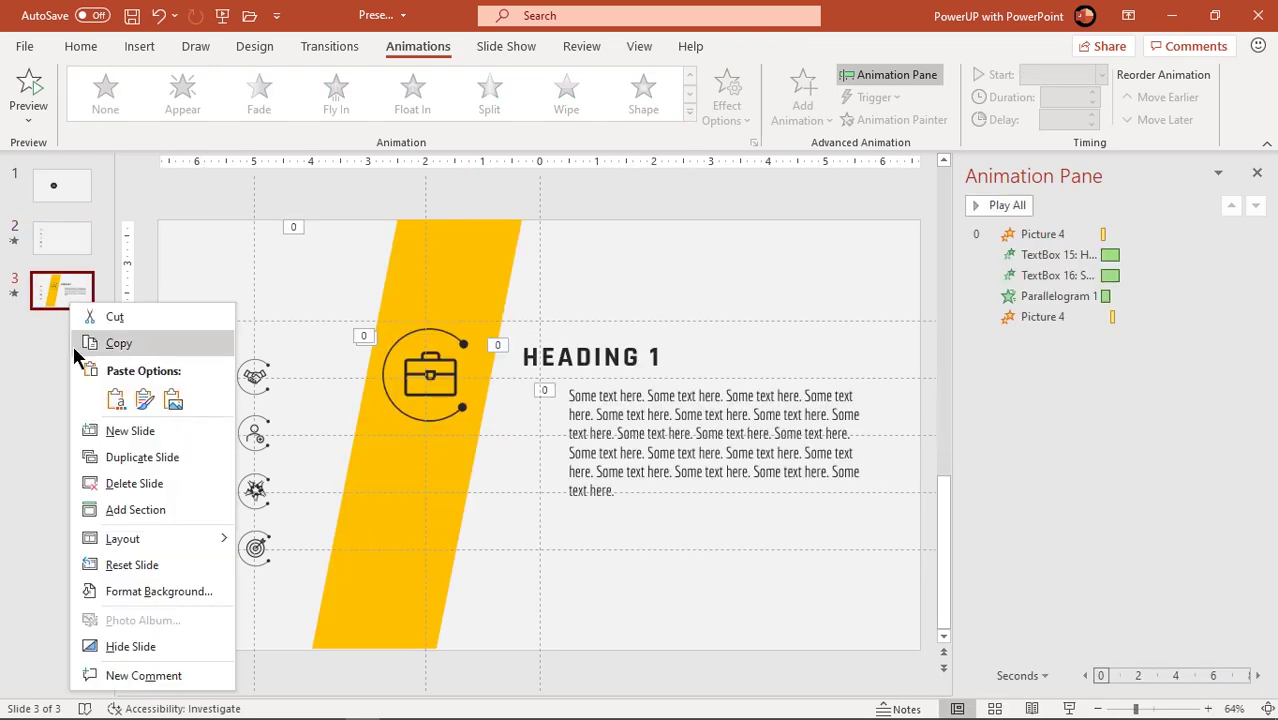
{"action": "left_click", "coordinate": [140, 457]}
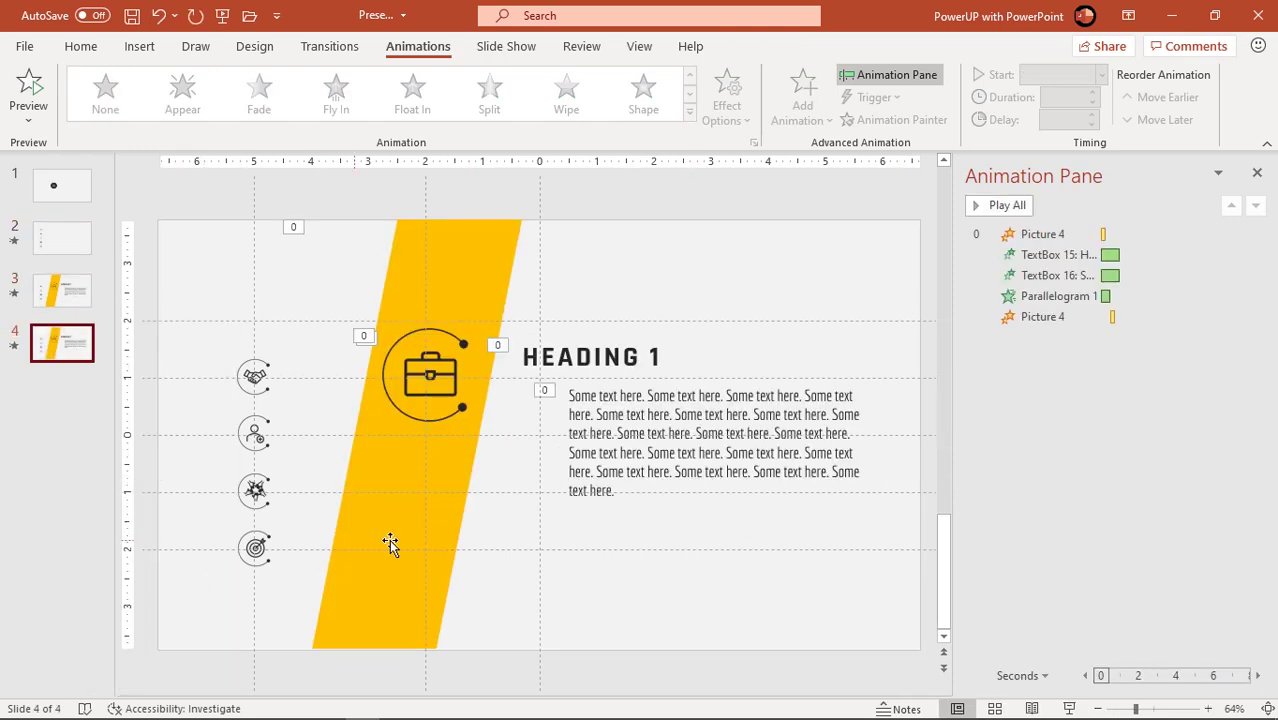
{"action": "left_click", "coordinate": [637, 360]}
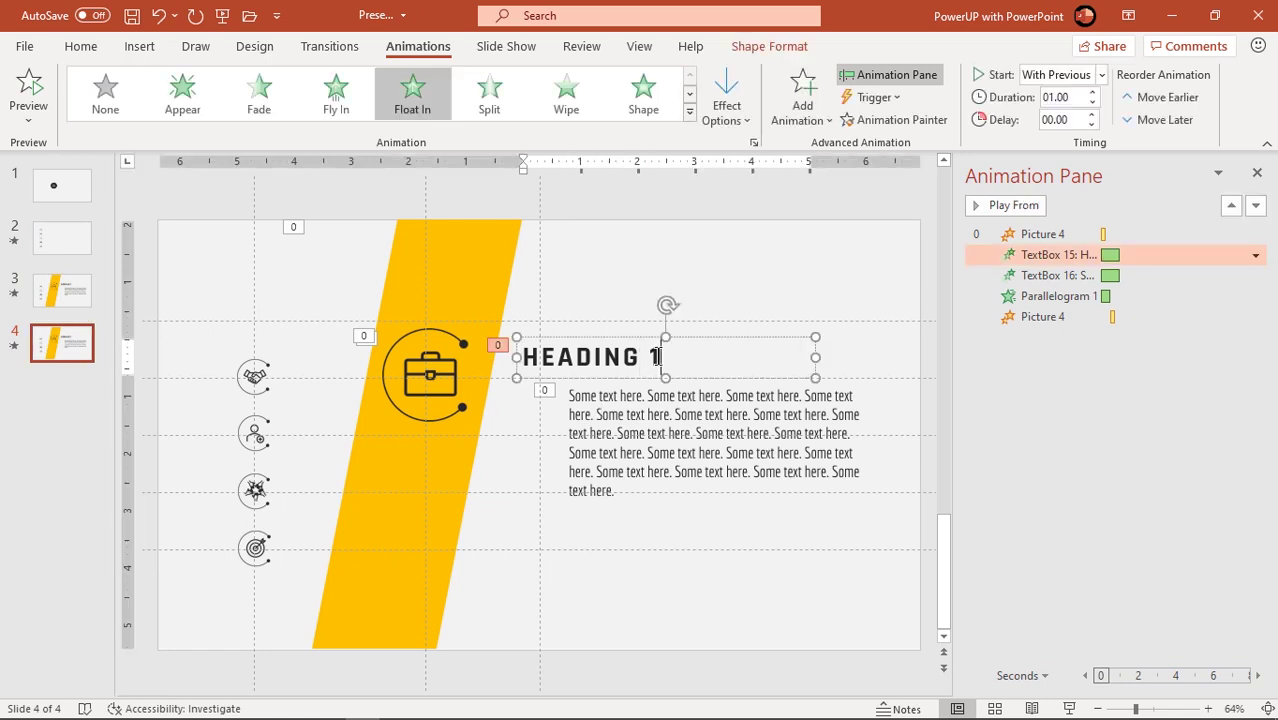
Recolour slide 4's parallelogram light green and make its Wipe come From Bottom.
{"action": "left_click", "coordinate": [418, 511]}
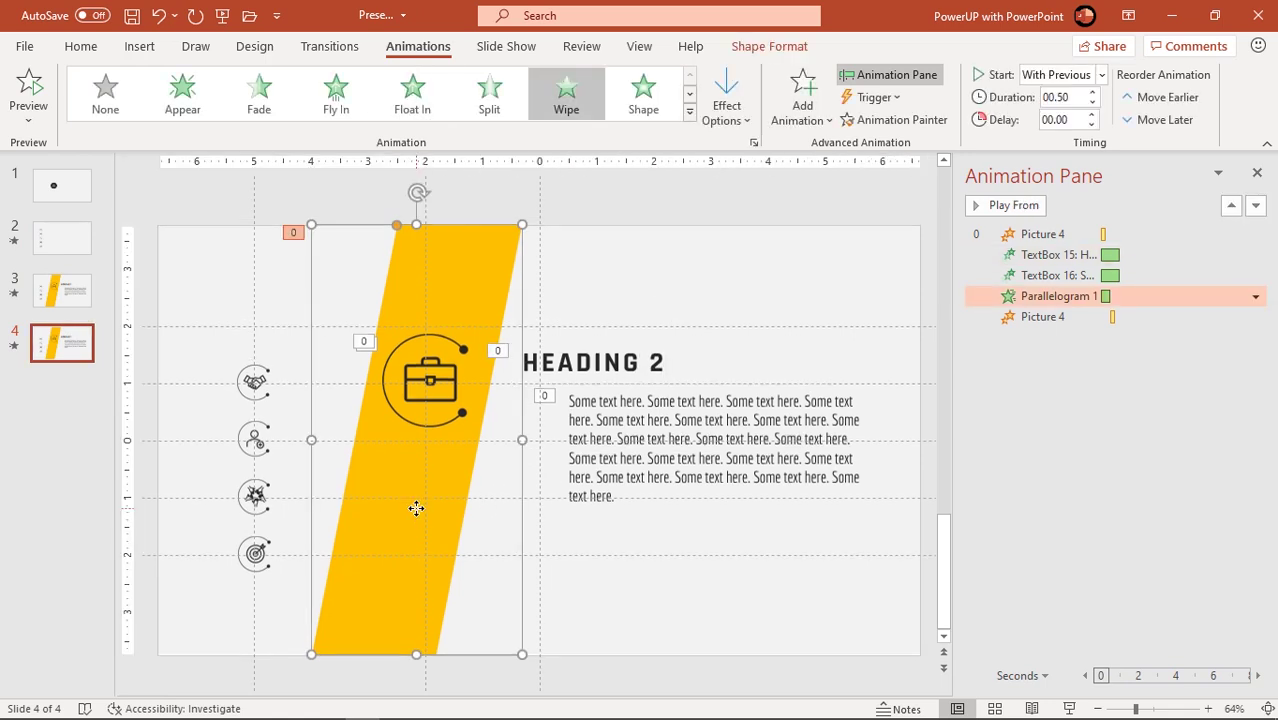
{"action": "left_click", "coordinate": [766, 46]}
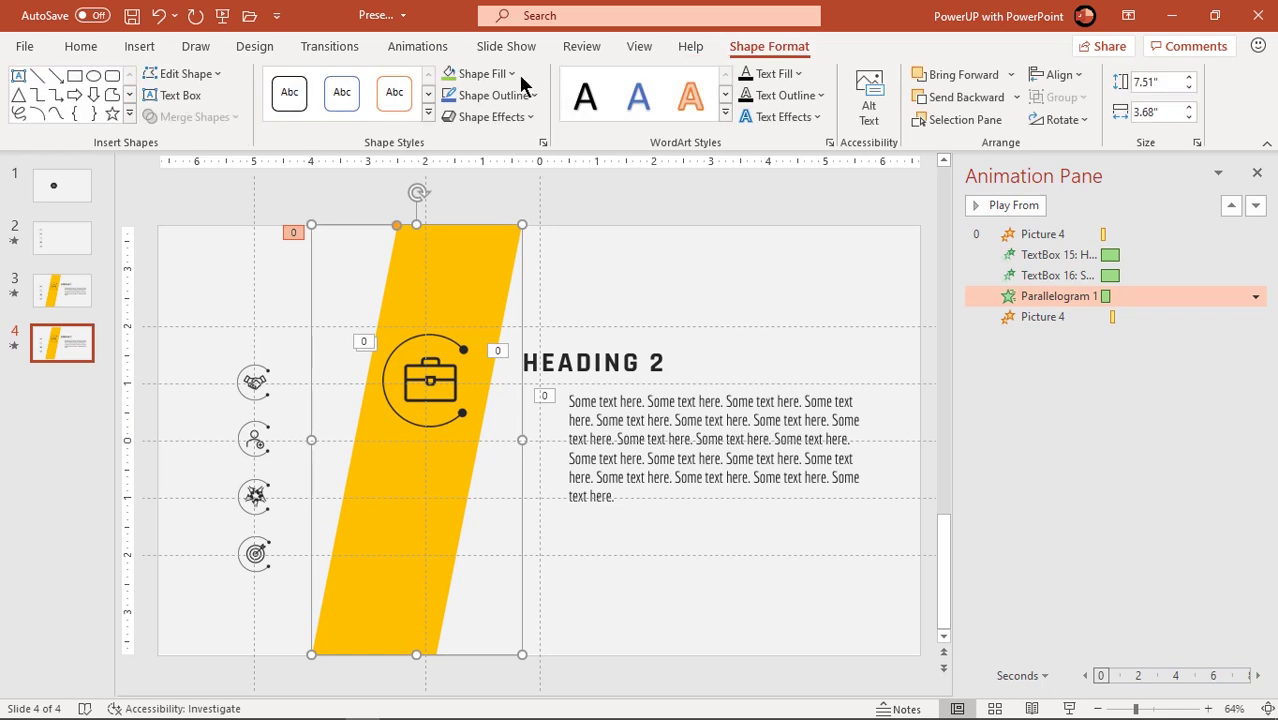
{"action": "left_click", "coordinate": [496, 75]}
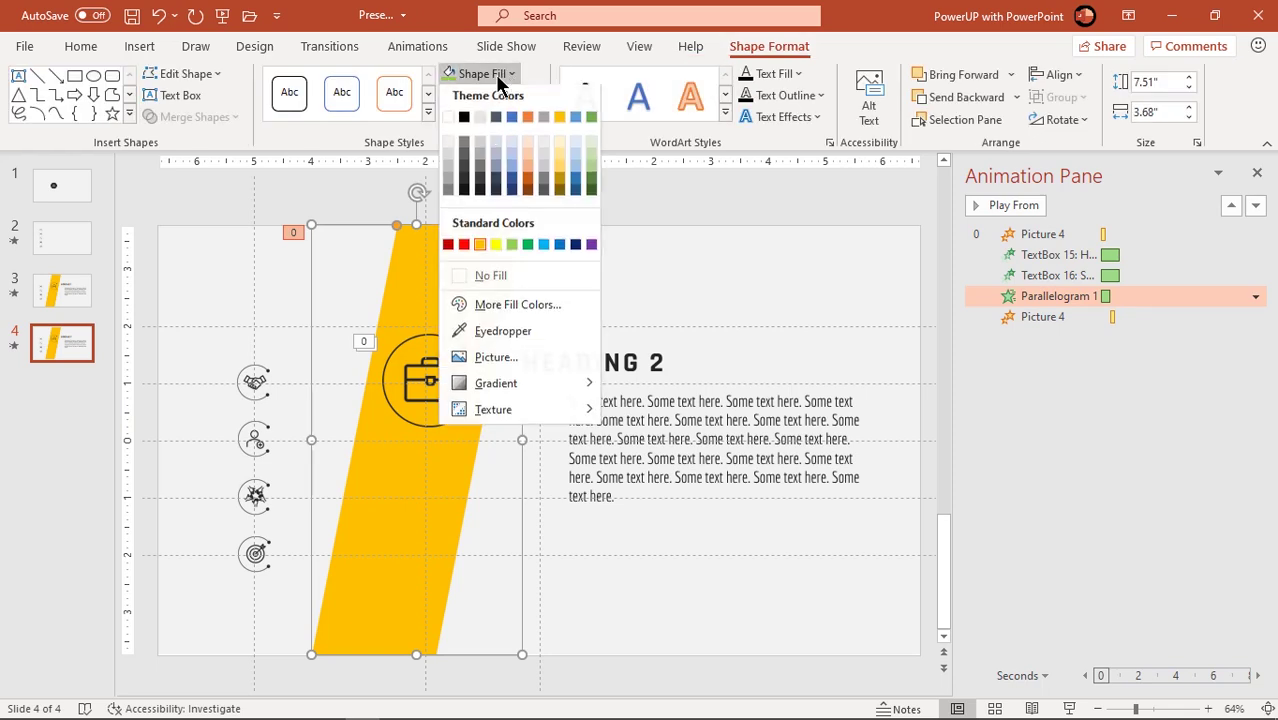
{"action": "left_click", "coordinate": [511, 244]}
{"action": "left_click", "coordinate": [420, 47]}
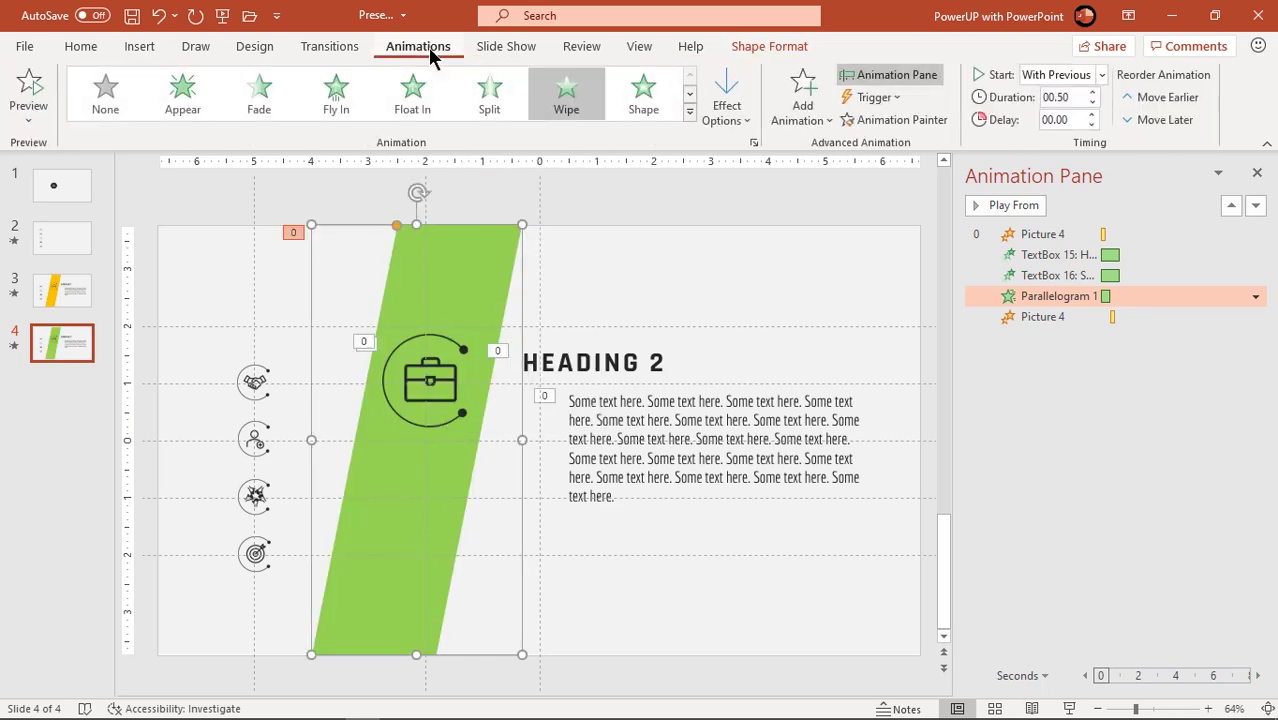
{"action": "left_click", "coordinate": [725, 118]}
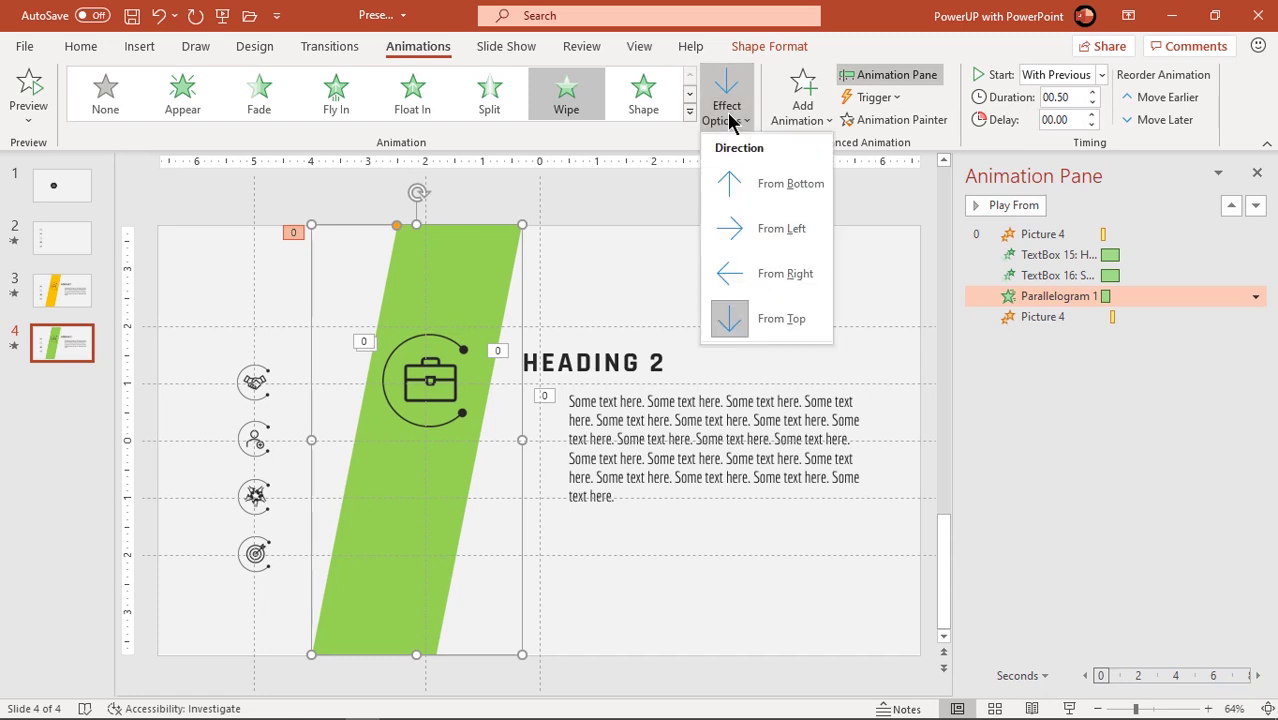
{"action": "left_click", "coordinate": [733, 185]}
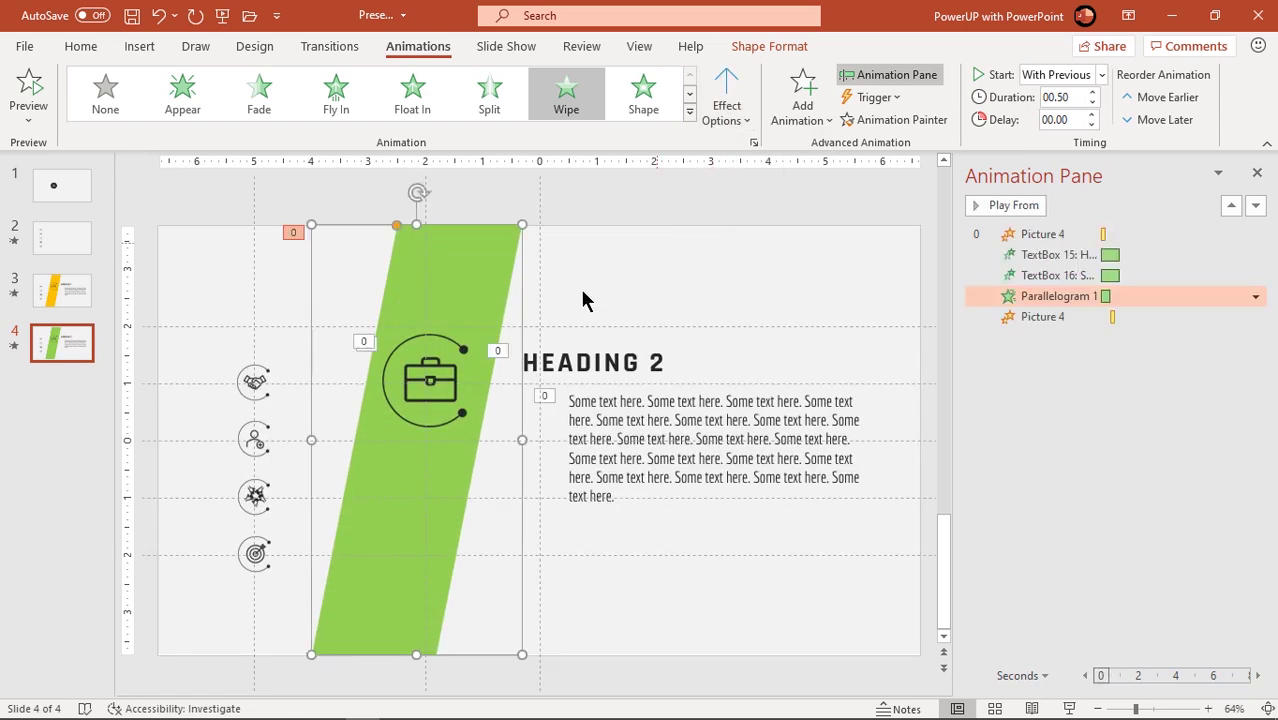
Shrink the briefcase back into the left icon column and move the handshake icon onto the green band.
{"action": "left_click_drag", "start_coordinate": [435, 378], "coordinate": [265, 323]}
{"action": "left_click_drag", "start_coordinate": [297, 374], "coordinate": [255, 322]}
{"action": "left_click", "coordinate": [302, 339]}
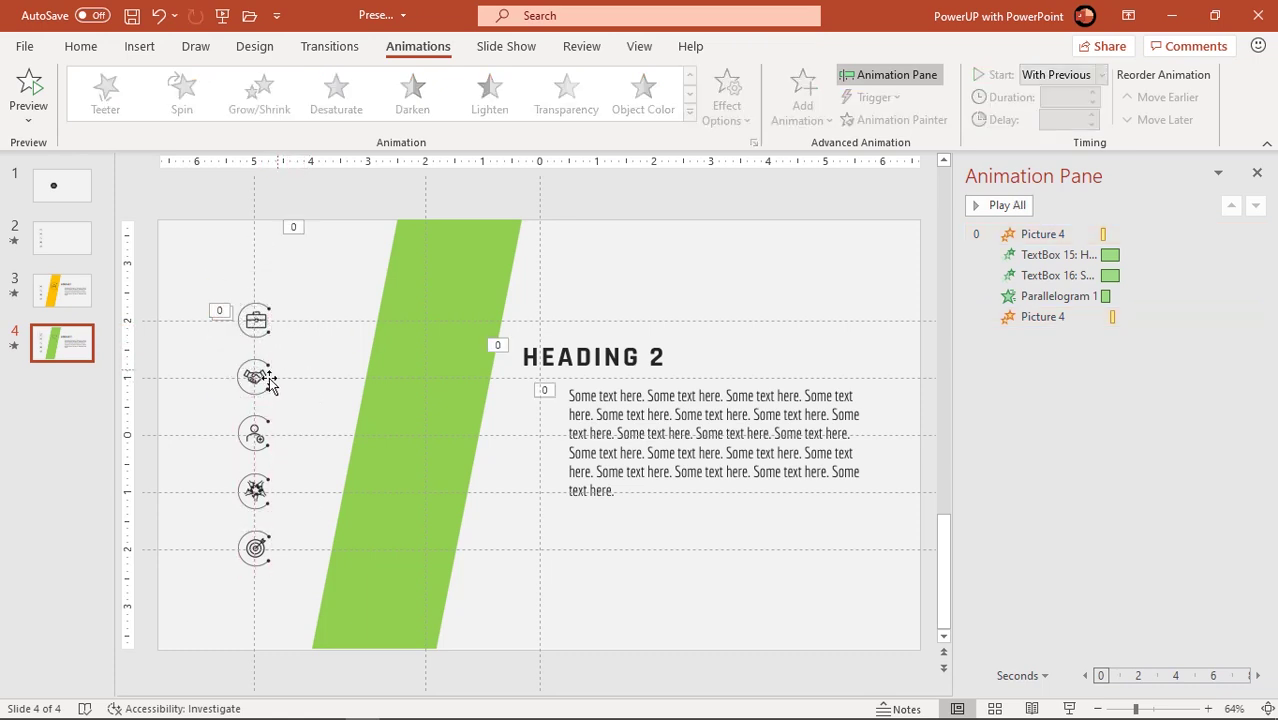
{"action": "left_click", "coordinate": [254, 376]}
{"action": "left_click_drag", "start_coordinate": [258, 375], "coordinate": [467, 409]}
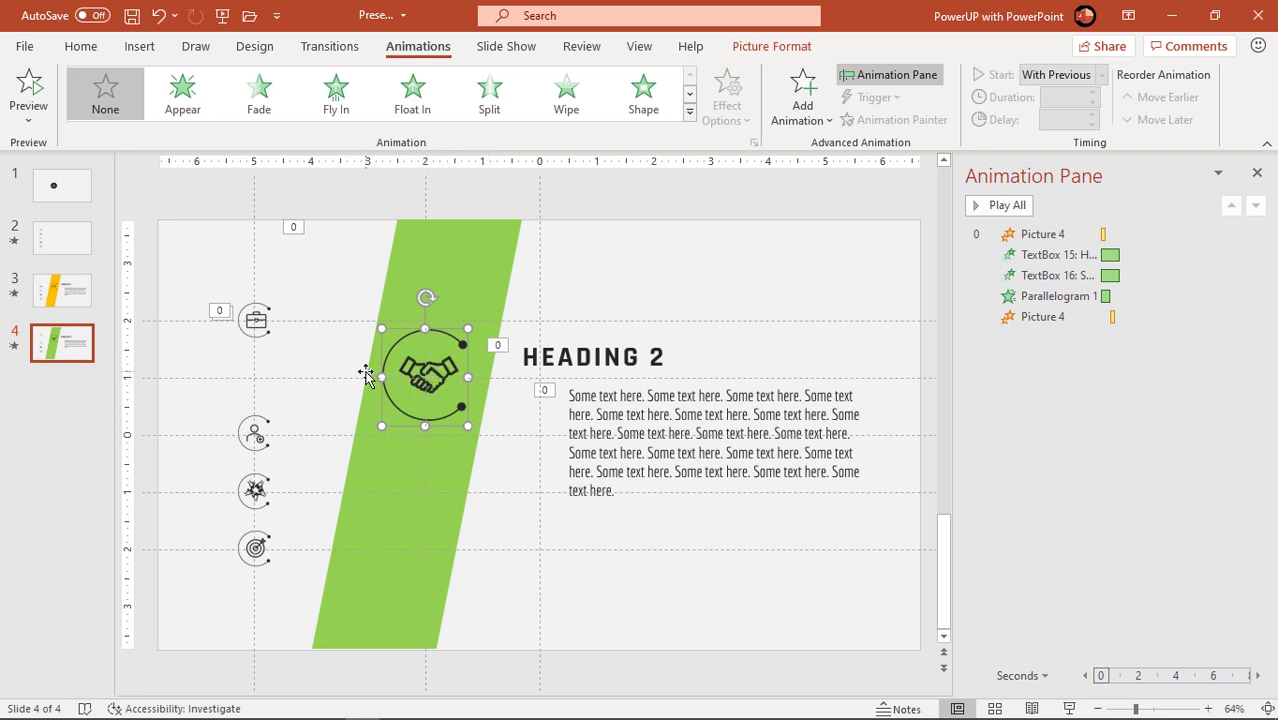
Copy the briefcase's Grow/Shrink effects onto the handshake icon with Animation Painter.
{"action": "left_click", "coordinate": [256, 324]}
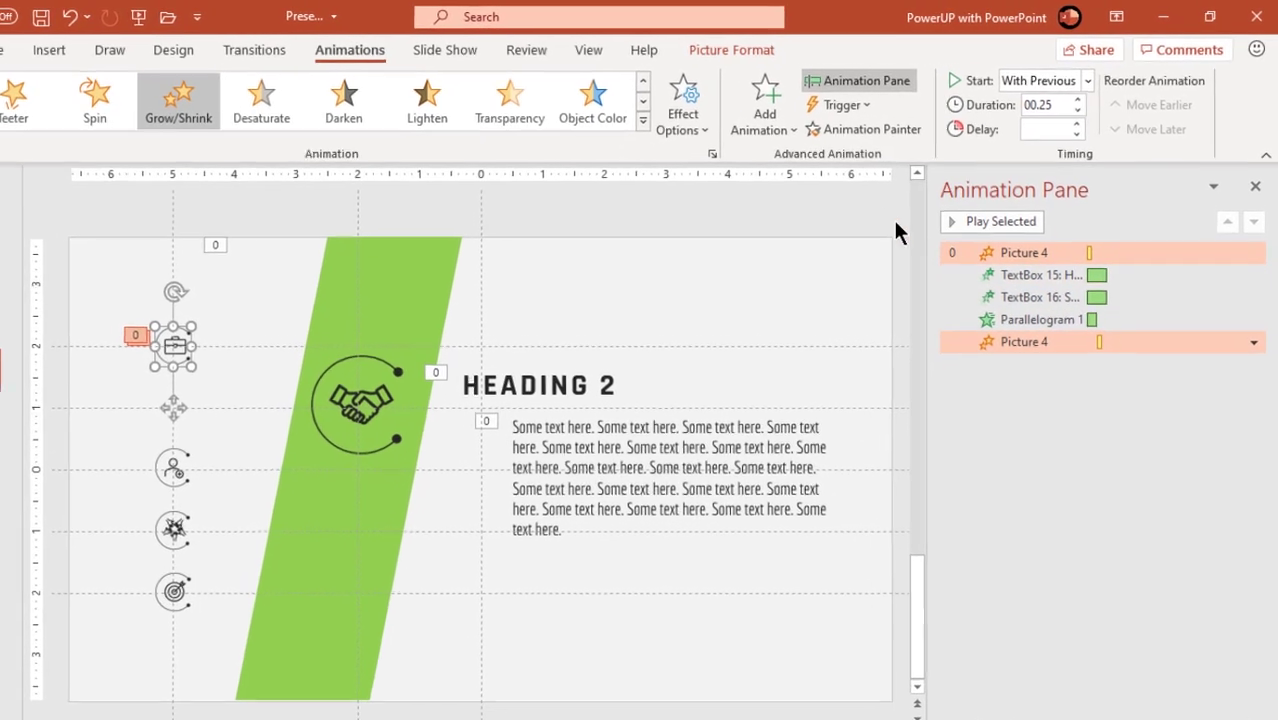
{"action": "left_click", "coordinate": [872, 131]}
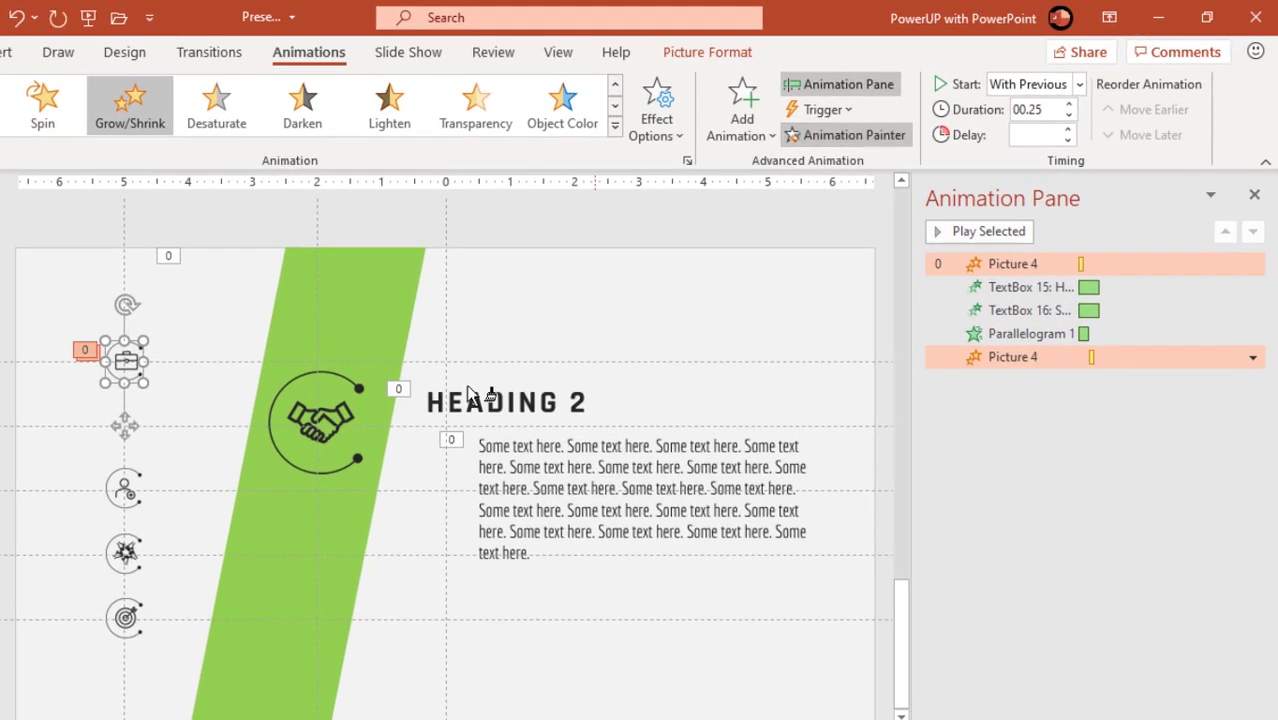
{"action": "left_click", "coordinate": [328, 420]}
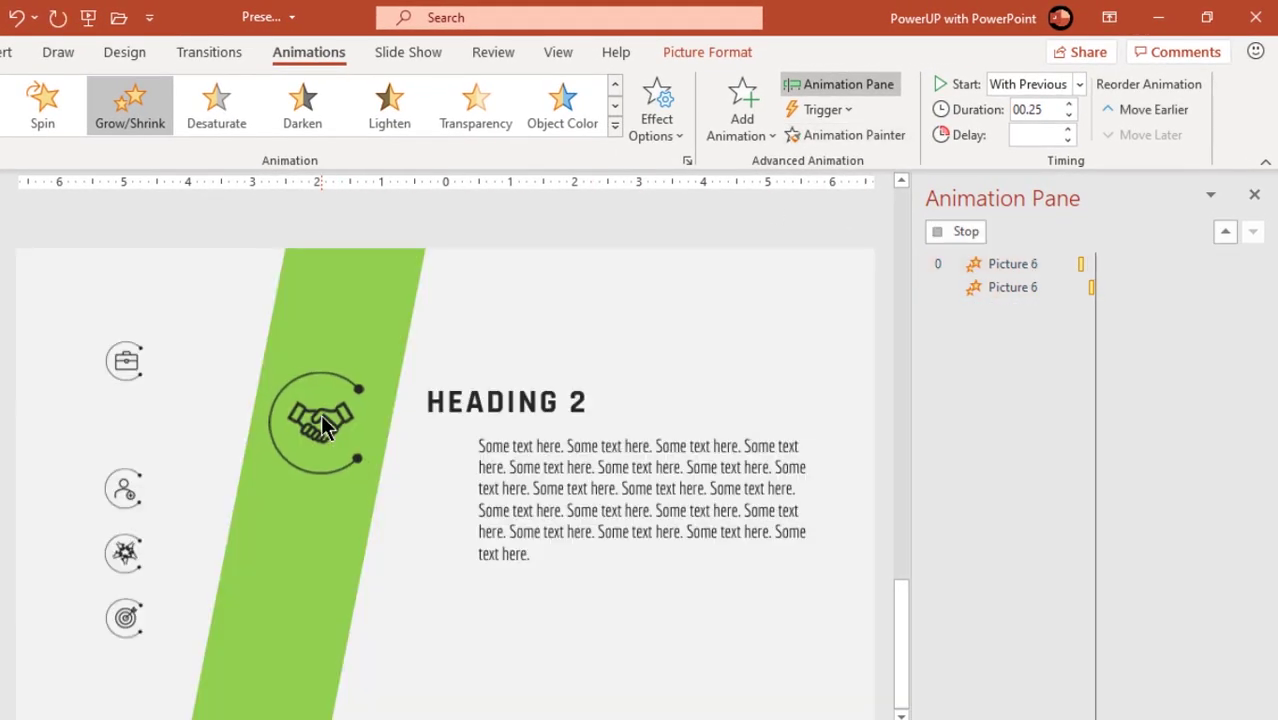
Remove both briefcase effects and move a handshake effect to the top of the order.
{"action": "left_click", "coordinate": [1018, 357]}
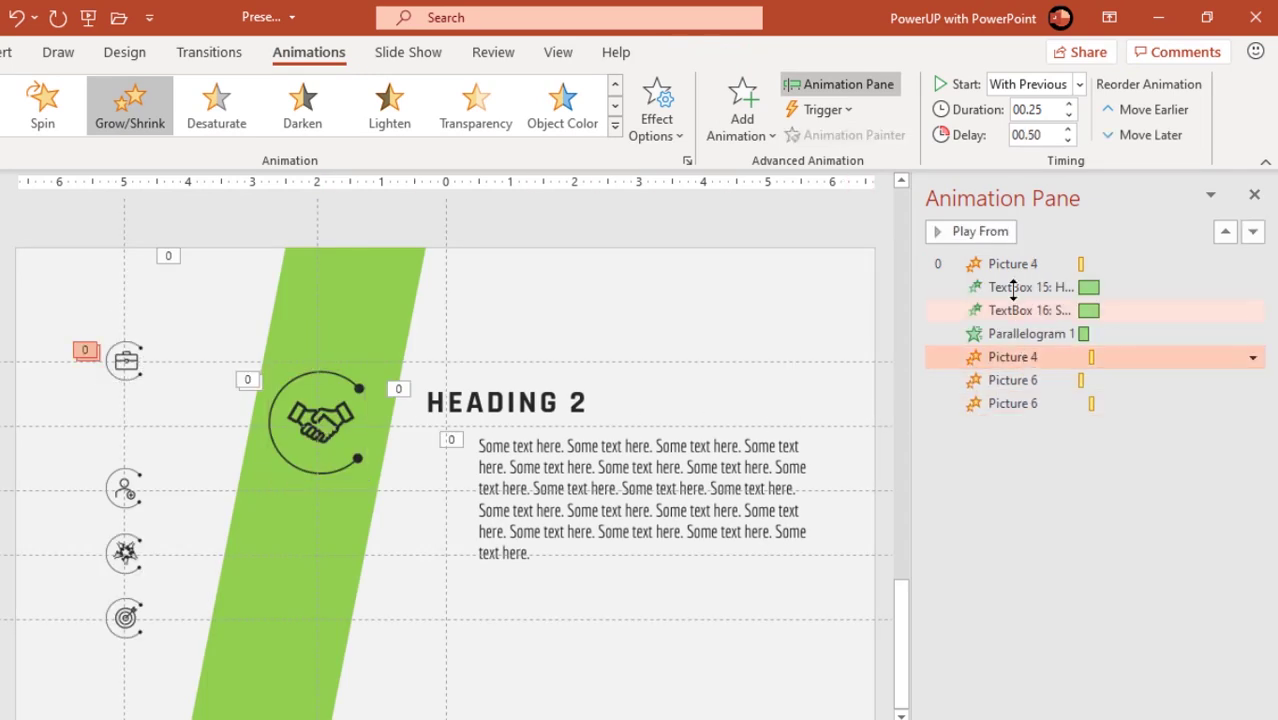
{"action": "left_click", "coordinate": [1021, 263], "text": "ctrl"}
{"action": "left_click", "coordinate": [1253, 266]}
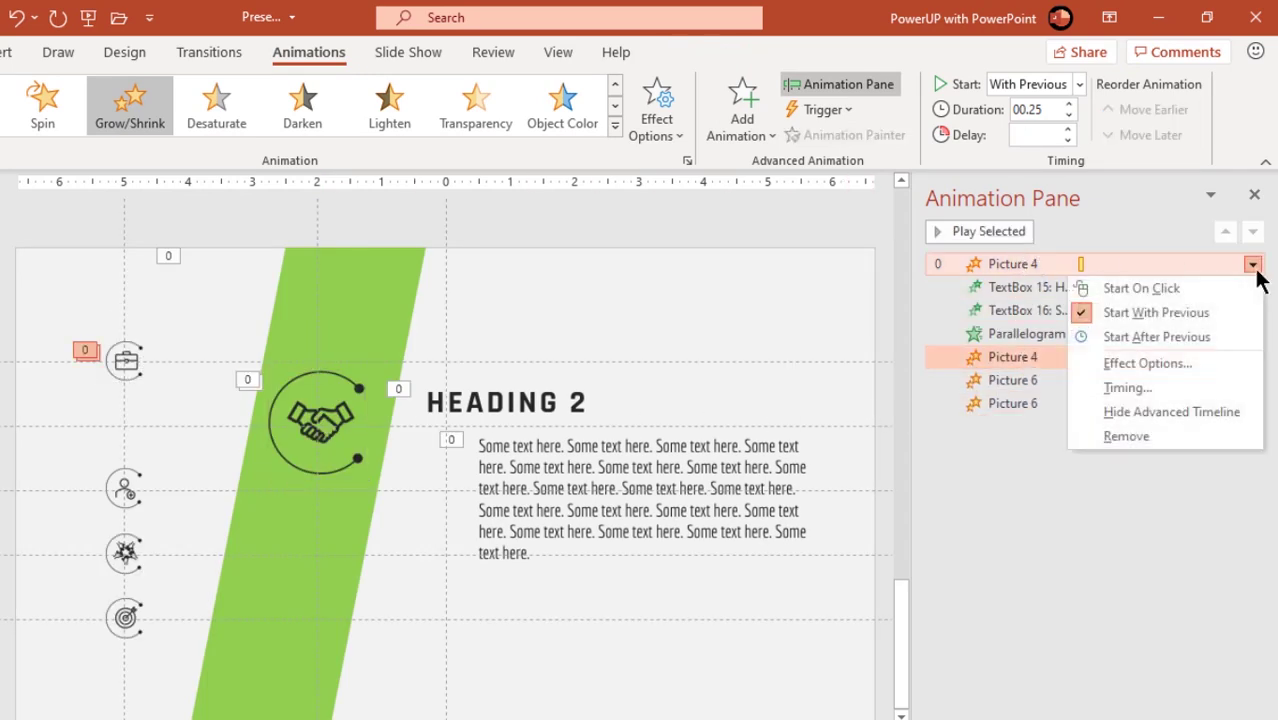
{"action": "left_click", "coordinate": [1127, 437]}
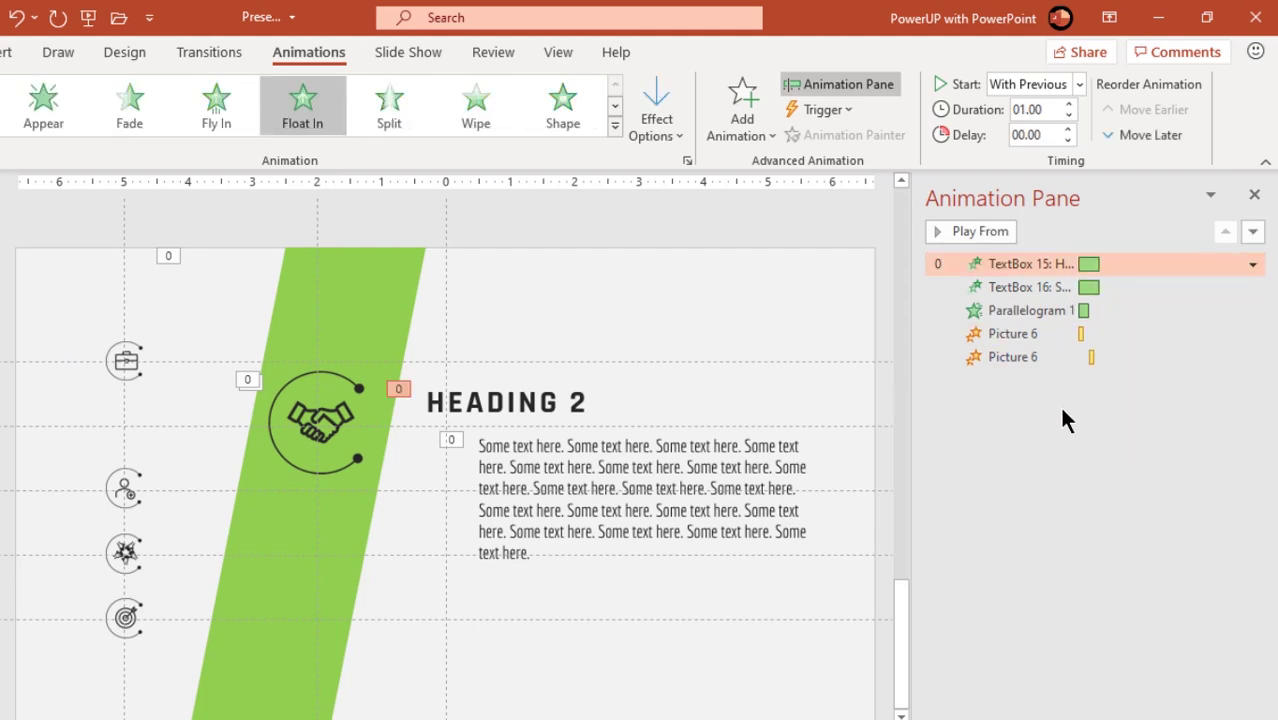
{"action": "left_click", "coordinate": [1025, 336]}
{"action": "left_click_drag", "start_coordinate": [1020, 328], "coordinate": [1022, 262]}
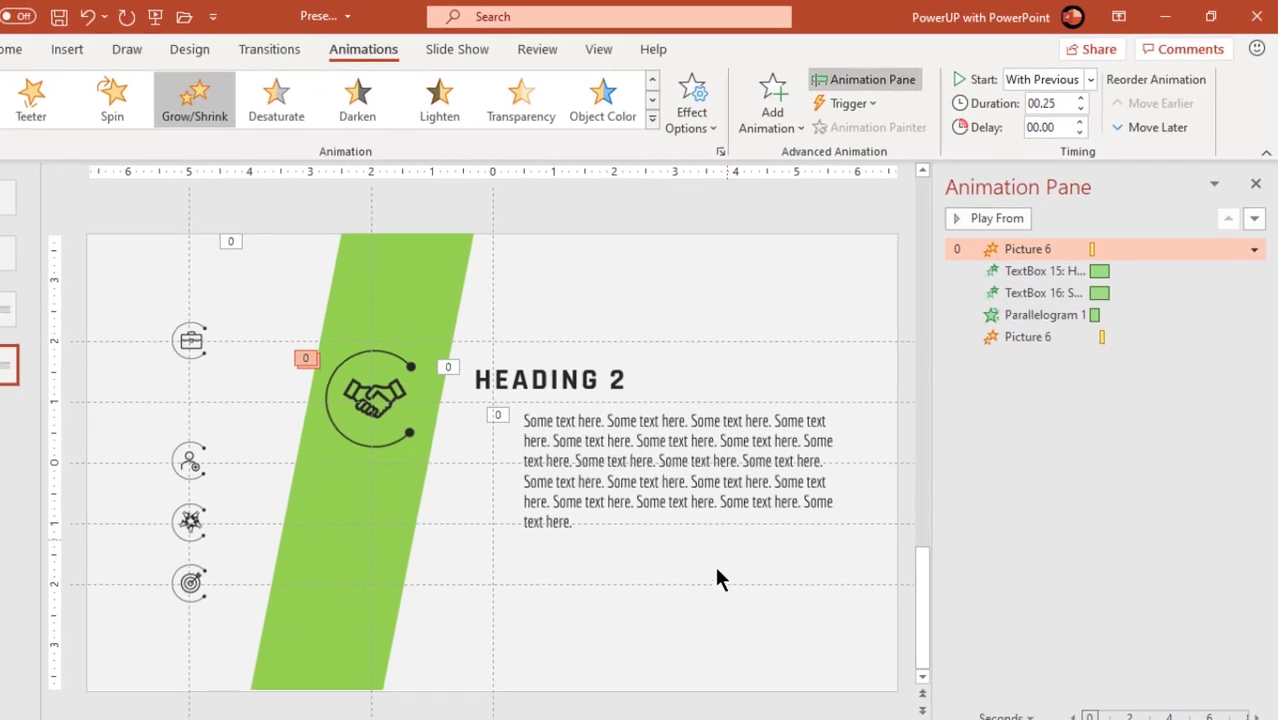
Give slide 3's small handshake icon a click action that hyperlinks to Slide 4.
{"action": "left_click", "coordinate": [653, 599]}
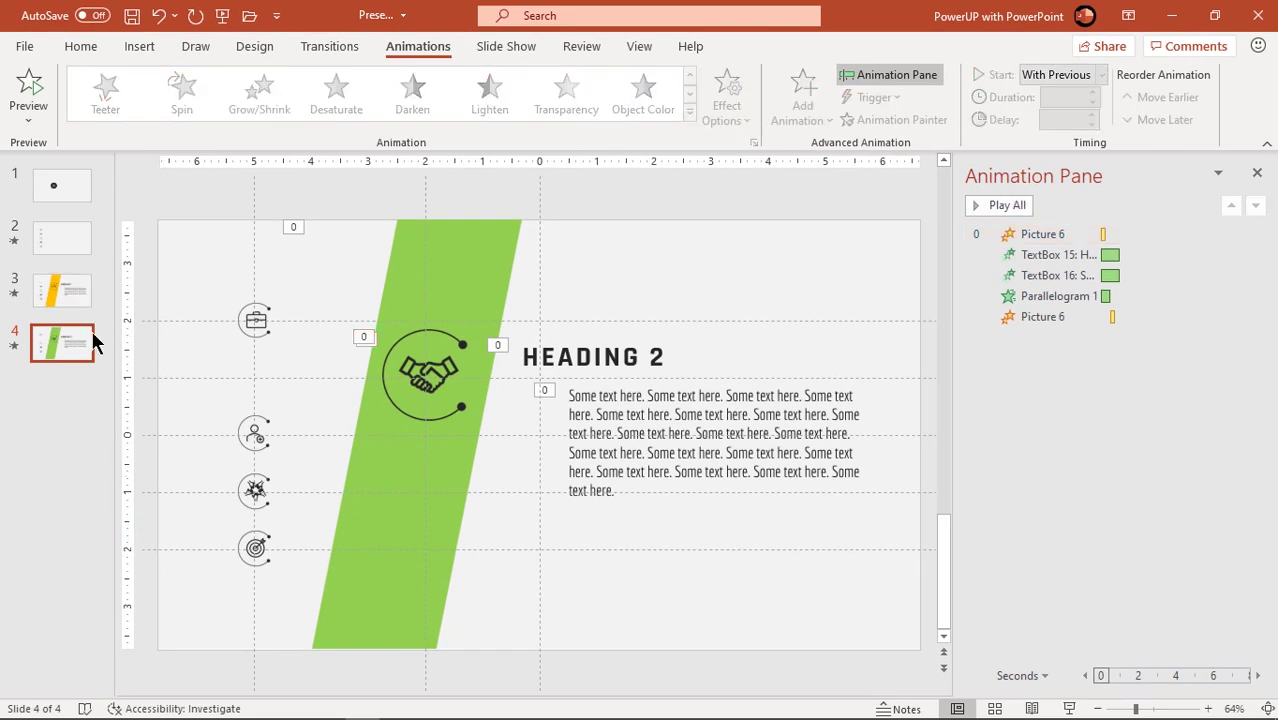
{"action": "left_click", "coordinate": [61, 289]}
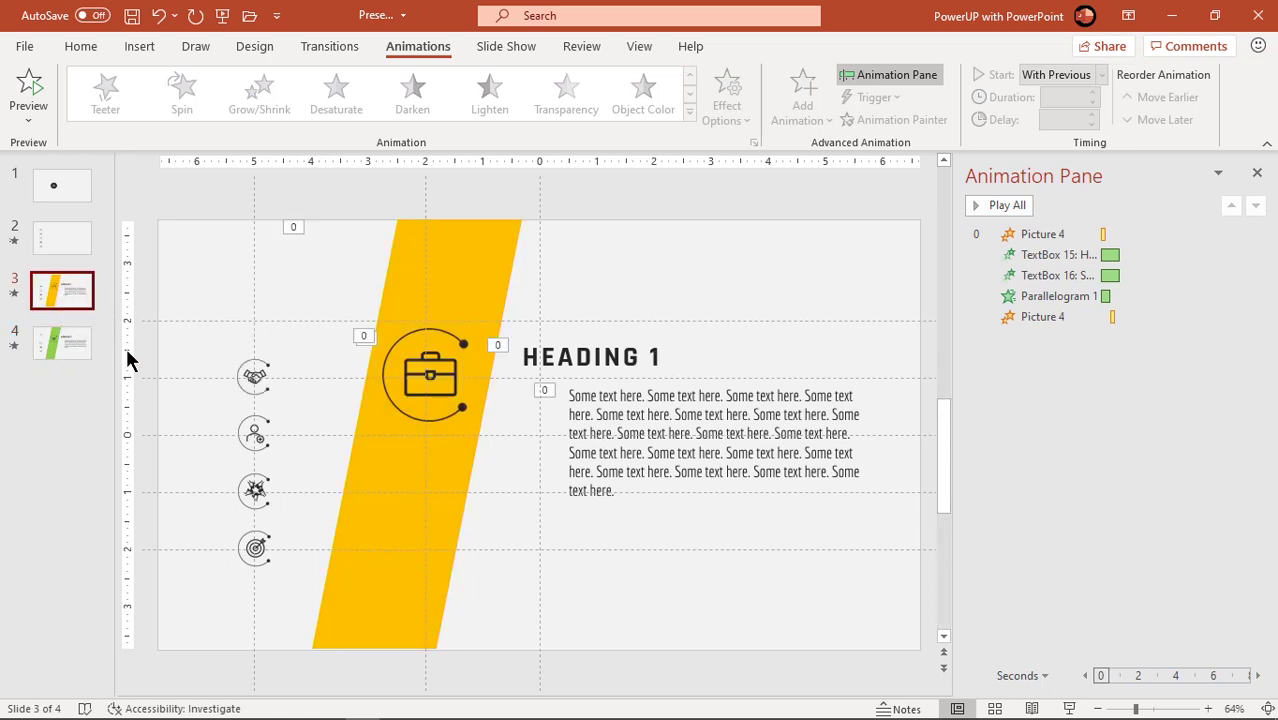
{"action": "left_click", "coordinate": [255, 379]}
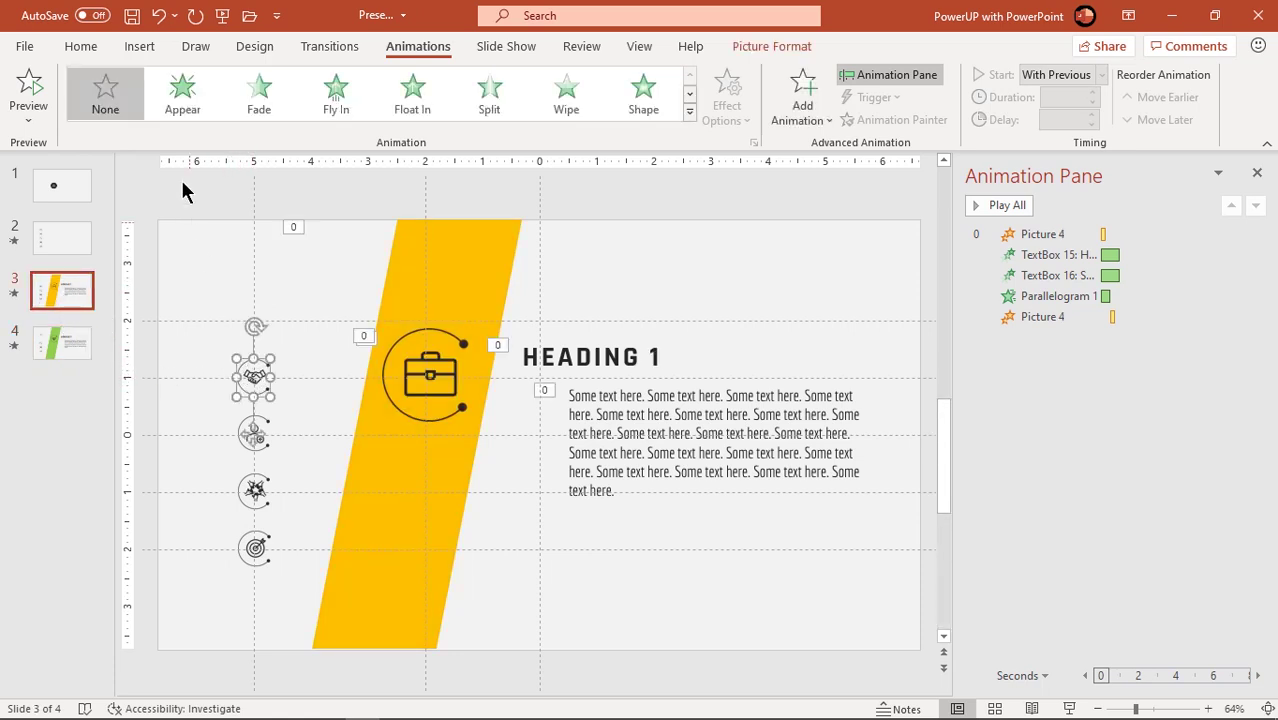
{"action": "left_click", "coordinate": [145, 50]}
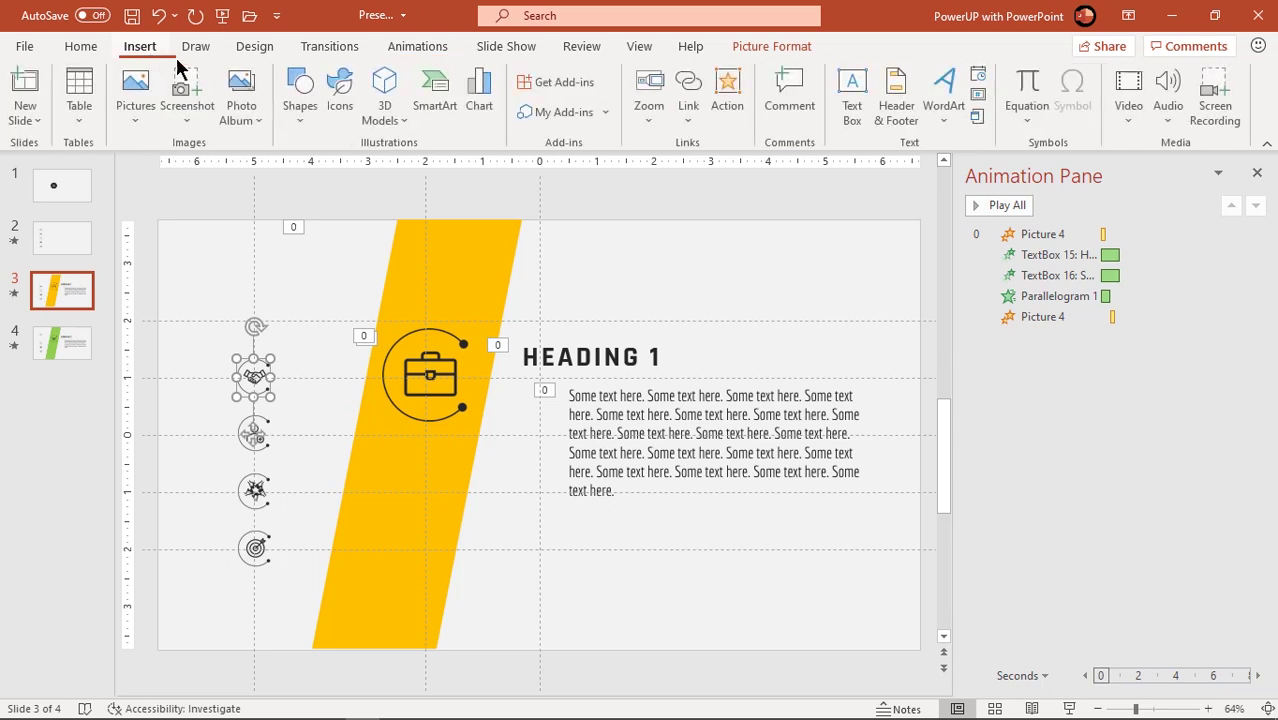
{"action": "left_click", "coordinate": [729, 109]}
{"action": "left_click", "coordinate": [571, 291]}
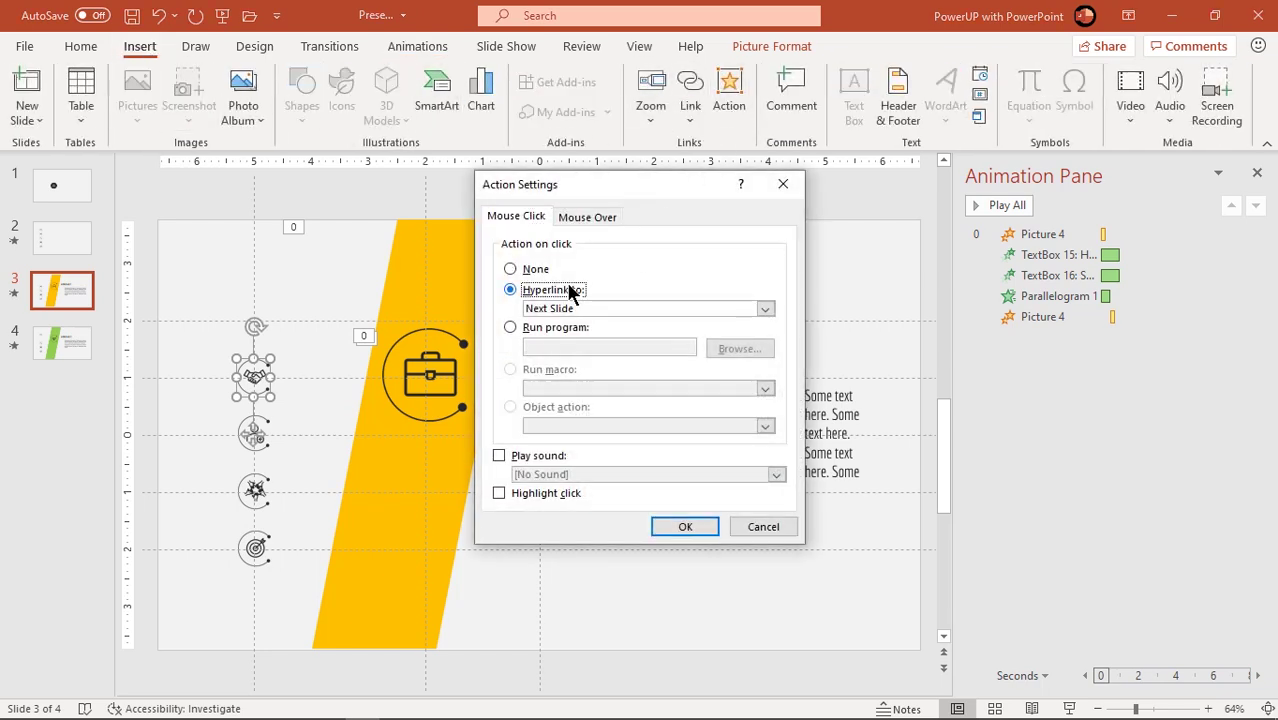
{"action": "left_click", "coordinate": [597, 310]}
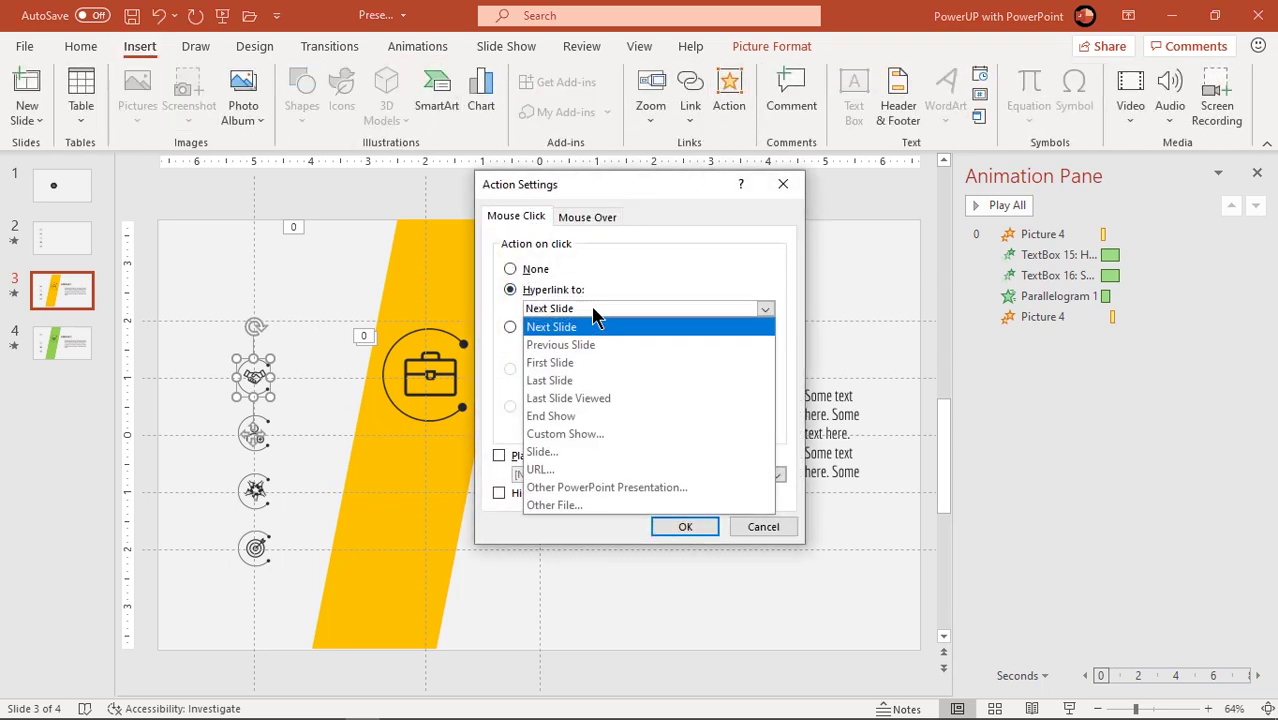
{"action": "left_click", "coordinate": [550, 451]}
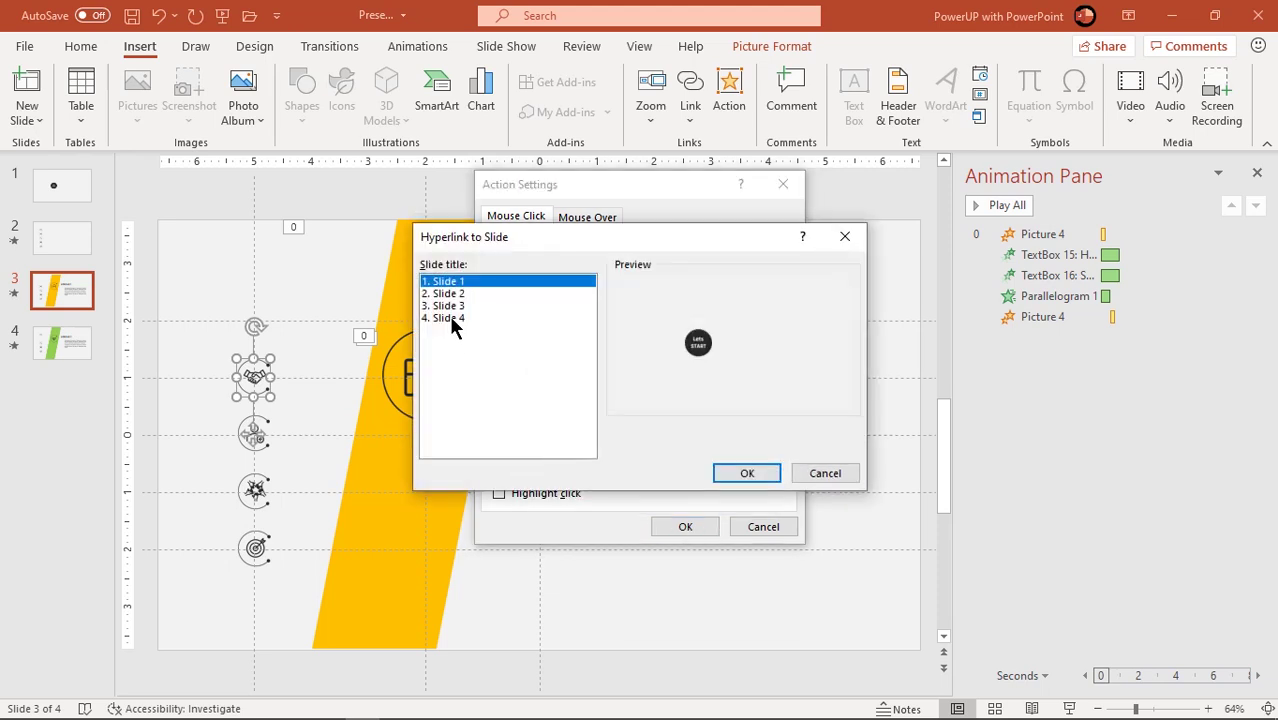
{"action": "left_click", "coordinate": [450, 318]}
{"action": "left_click", "coordinate": [749, 476]}
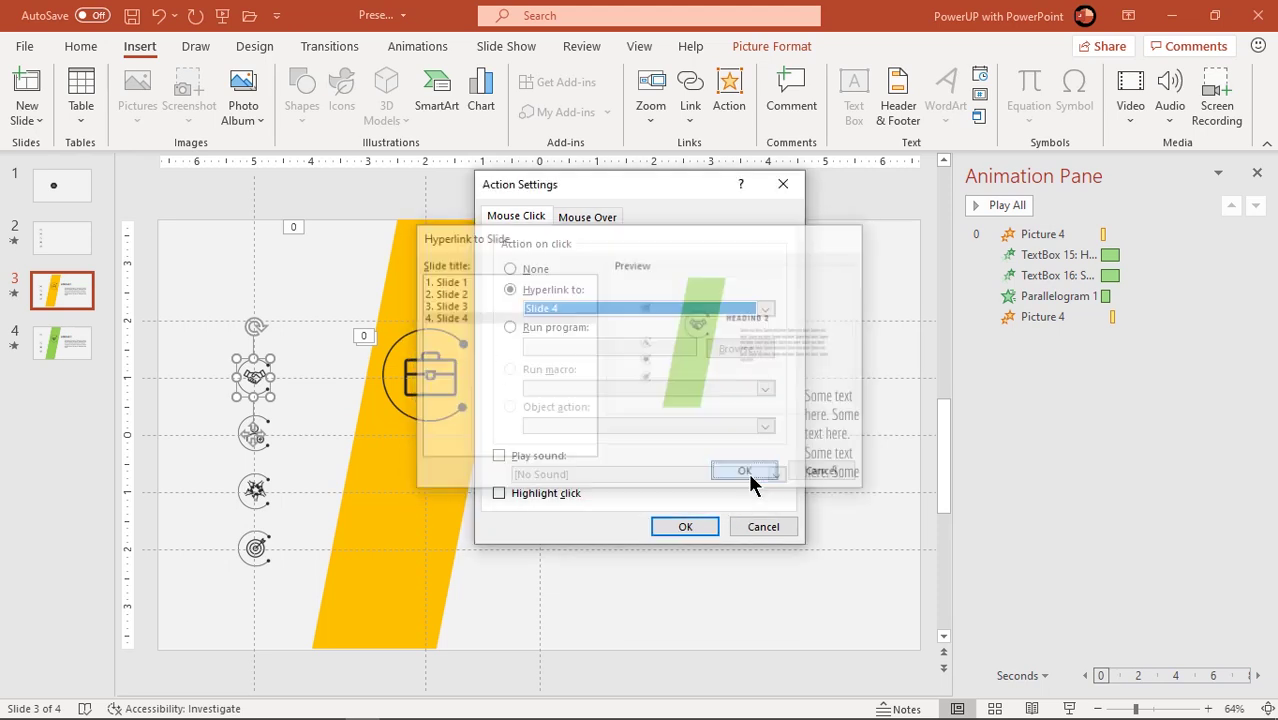
{"action": "left_click", "coordinate": [703, 529]}
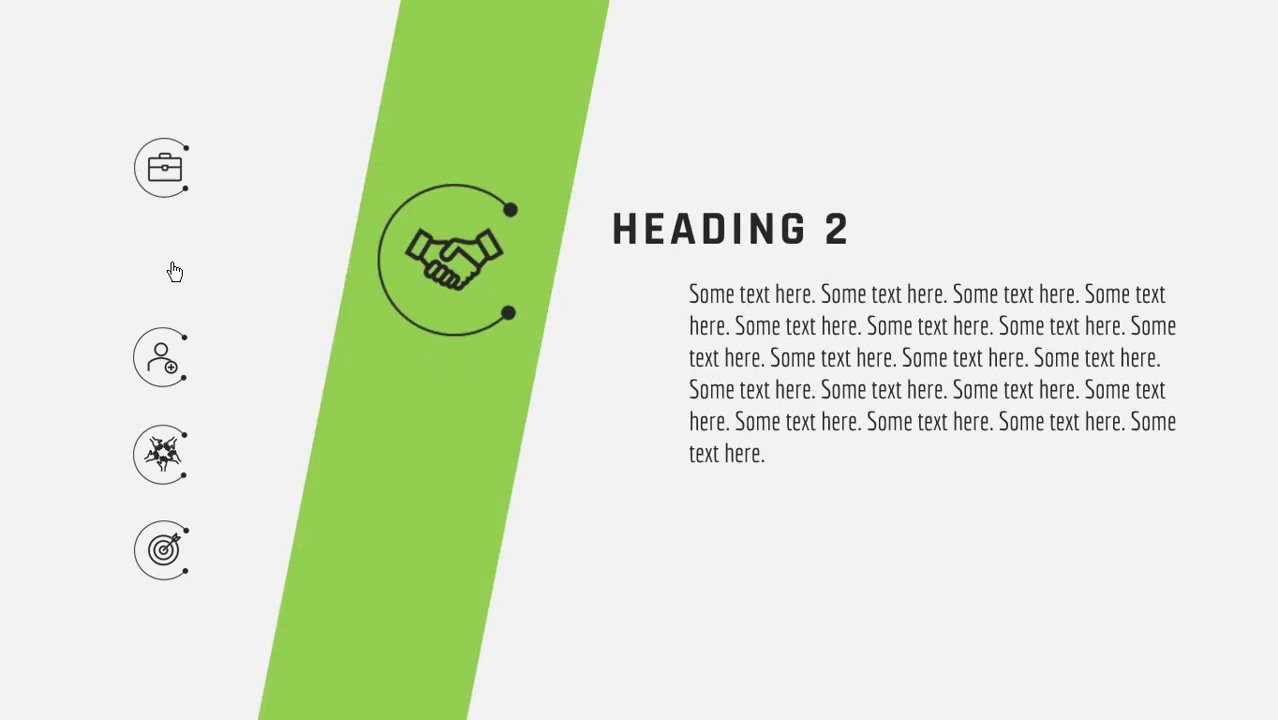
Leave the slide show, duplicate slide 4 as slide 5, and retitle it HEADING 3.
{"action": "key", "text": "Escape"}
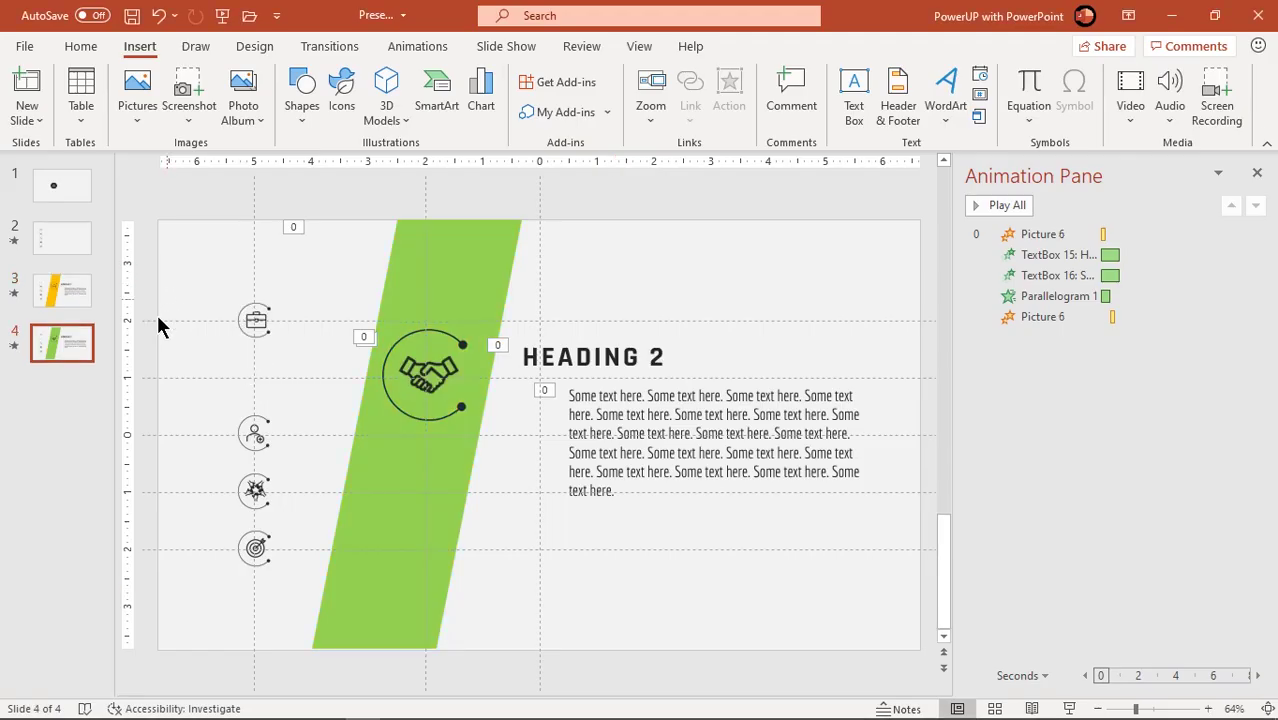
{"action": "right_click", "coordinate": [70, 350]}
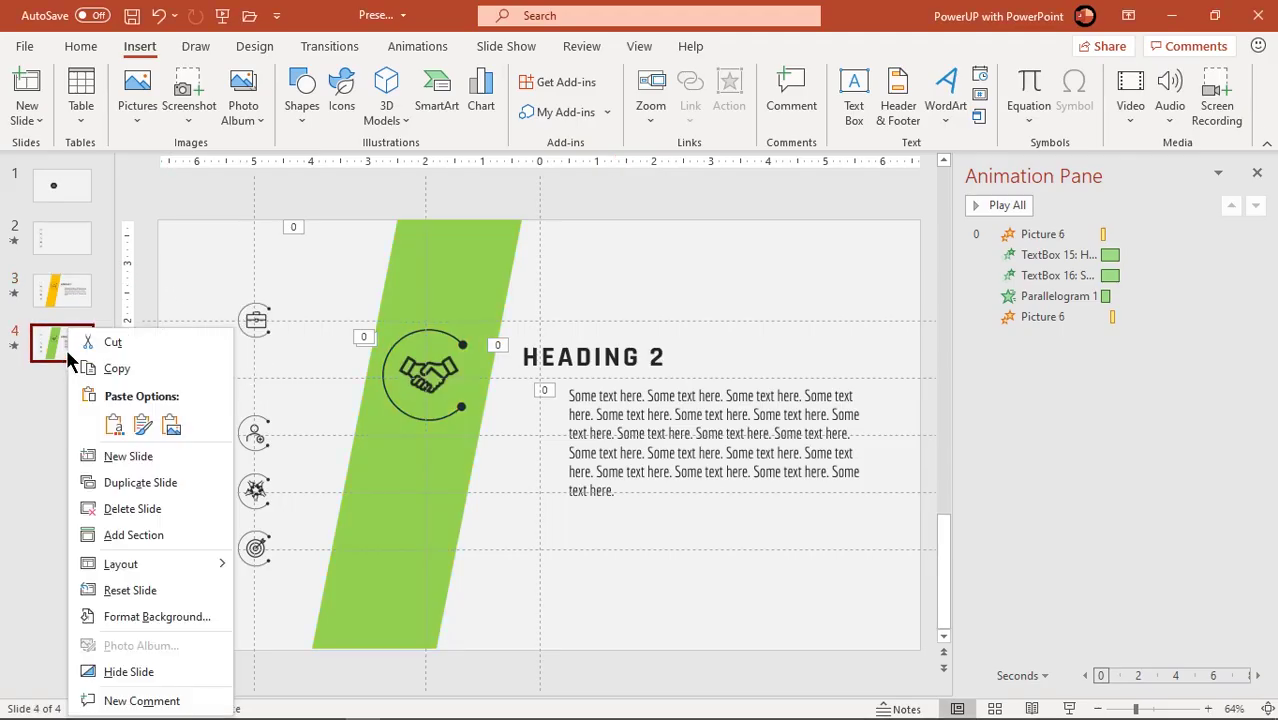
{"action": "left_click", "coordinate": [118, 482]}
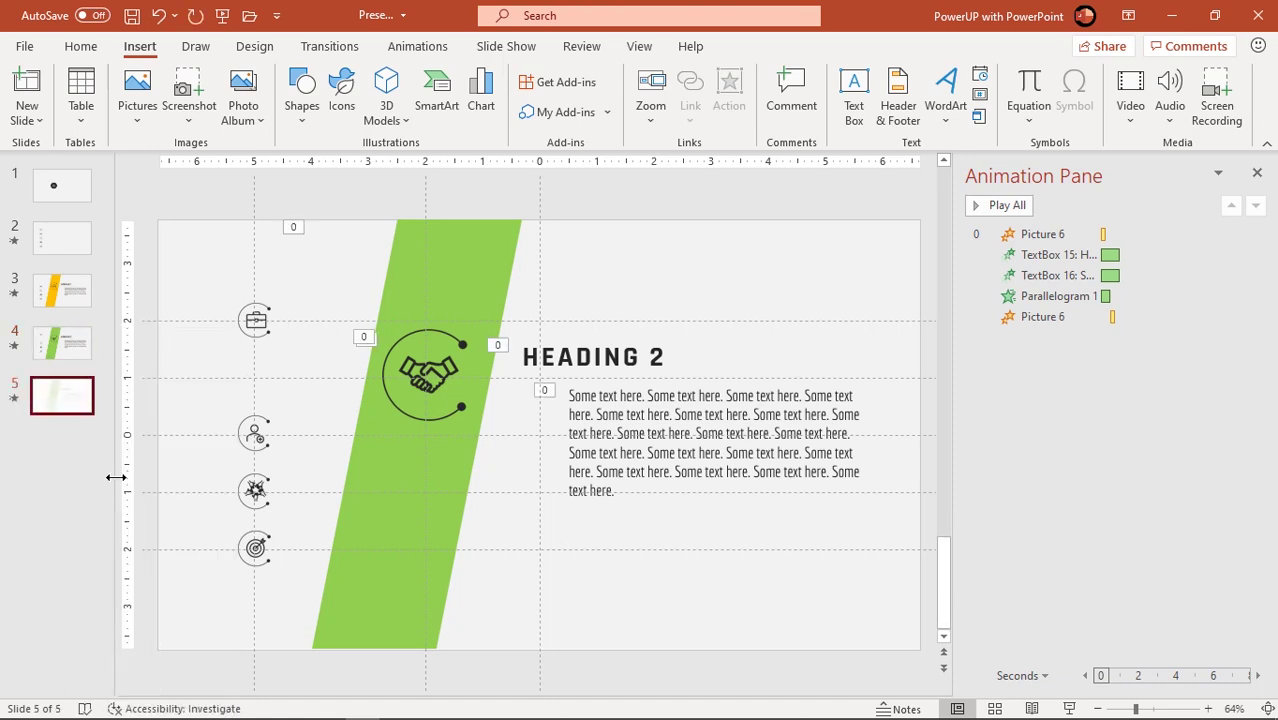
{"action": "left_click", "coordinate": [656, 357]}
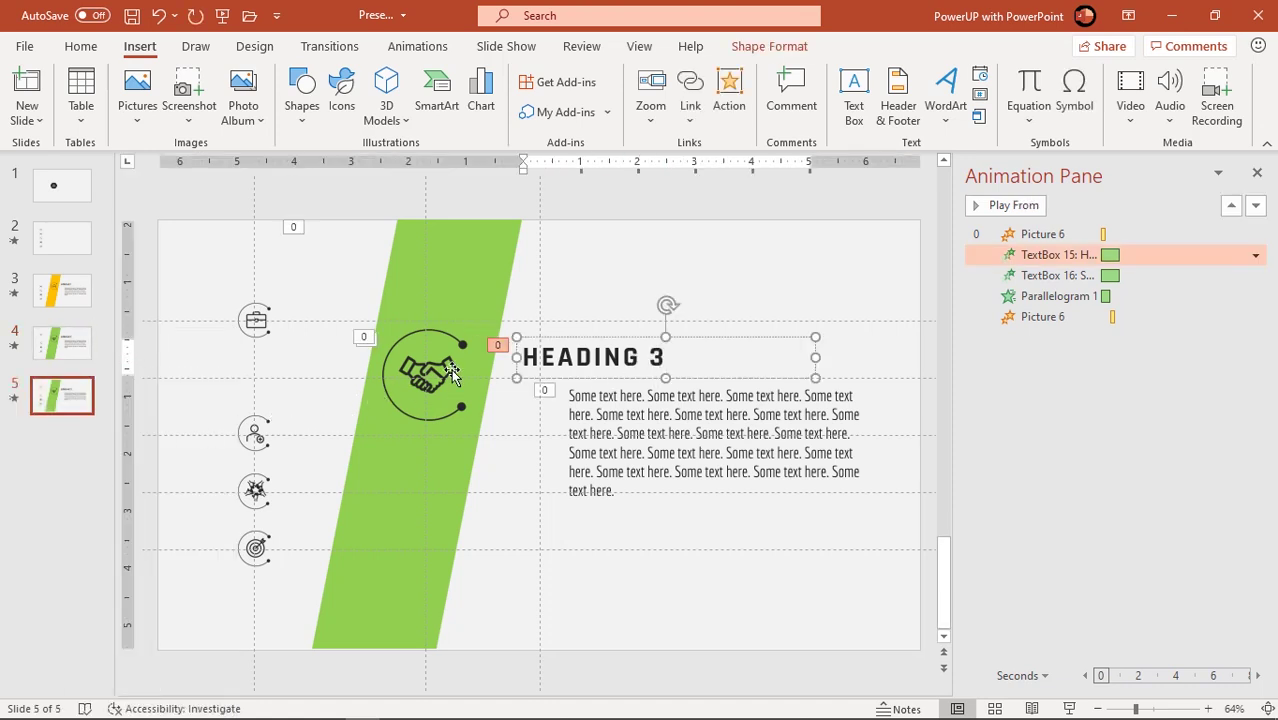
Fill slide 5's parallelogram with Light Blue and bring up its Wipe direction choices.
{"action": "left_click", "coordinate": [422, 461]}
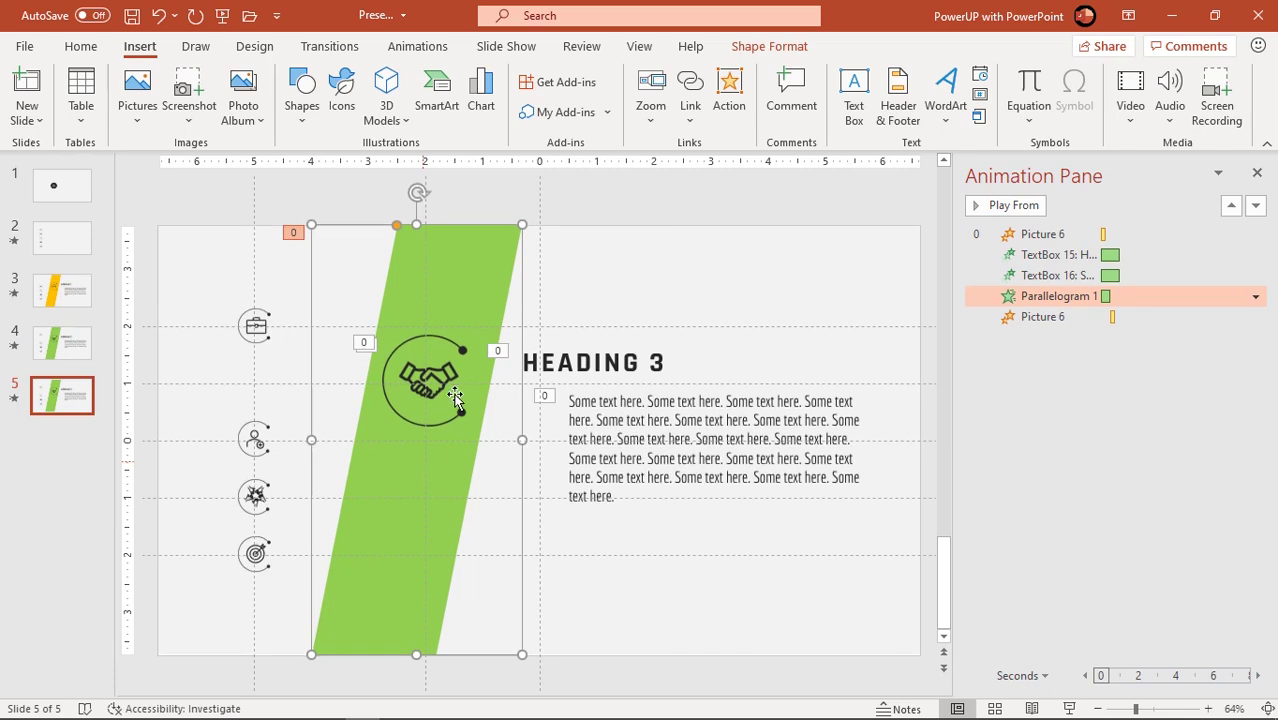
{"action": "left_click", "coordinate": [749, 46]}
{"action": "left_click", "coordinate": [490, 78]}
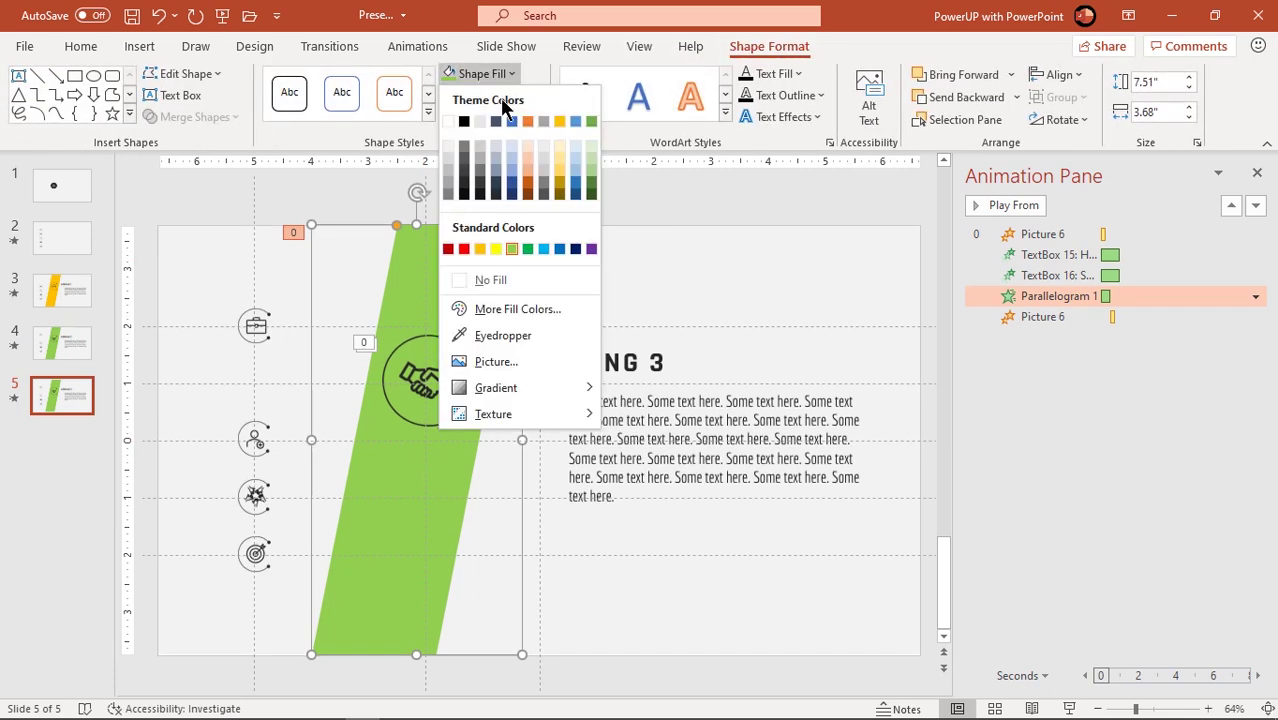
{"action": "left_click", "coordinate": [541, 247]}
{"action": "left_click", "coordinate": [418, 46]}
{"action": "left_click", "coordinate": [724, 115]}
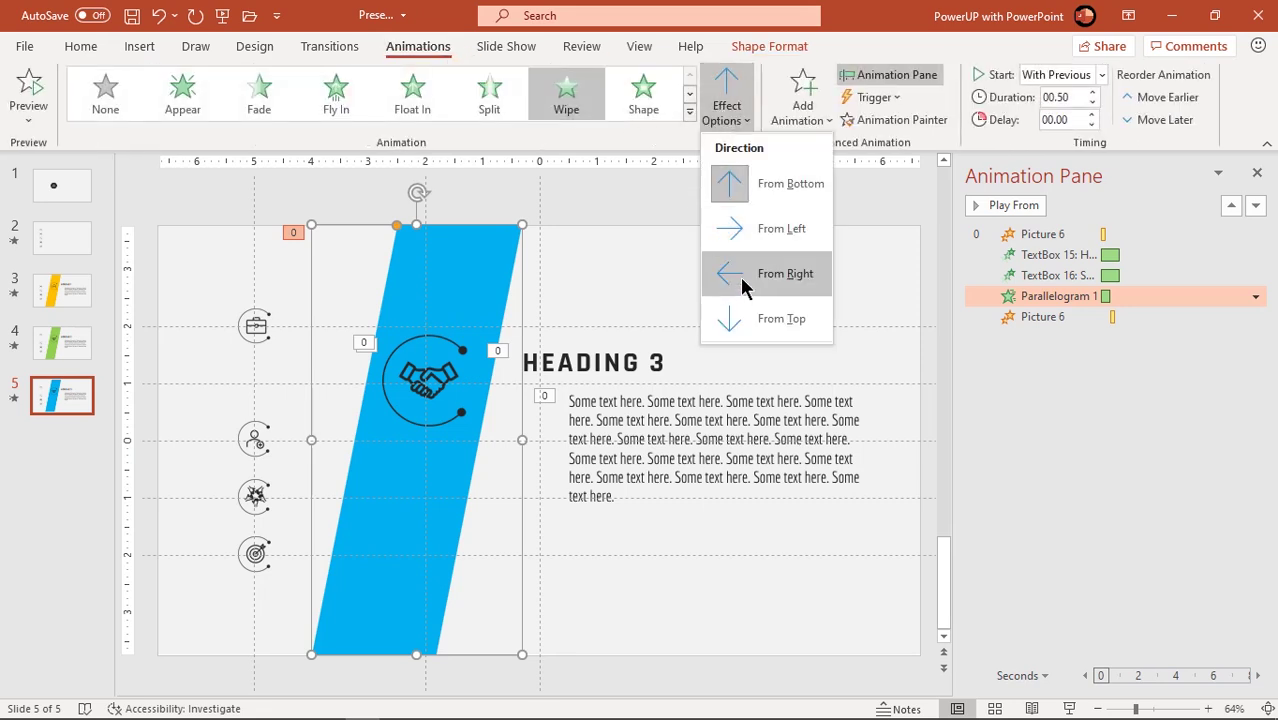
Set the band's Wipe to From Top and swap the handshake and person icons.
{"action": "left_click", "coordinate": [747, 318]}
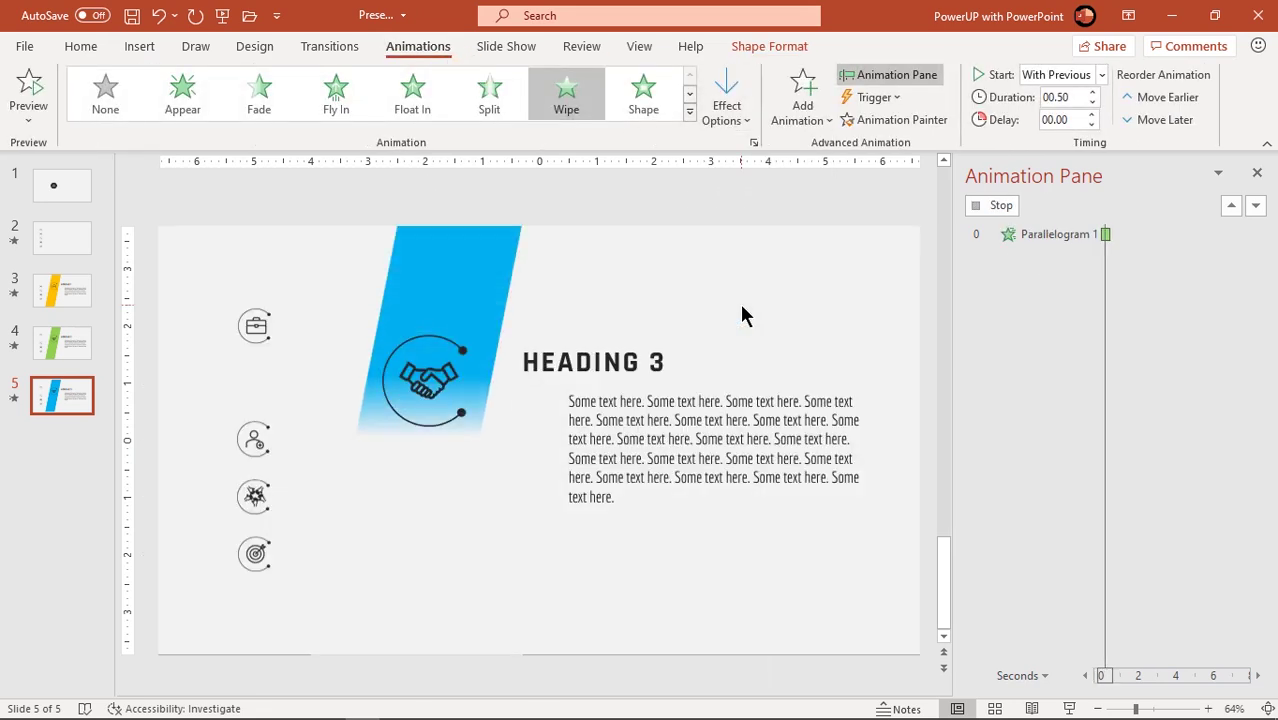
{"action": "left_click", "coordinate": [433, 392]}
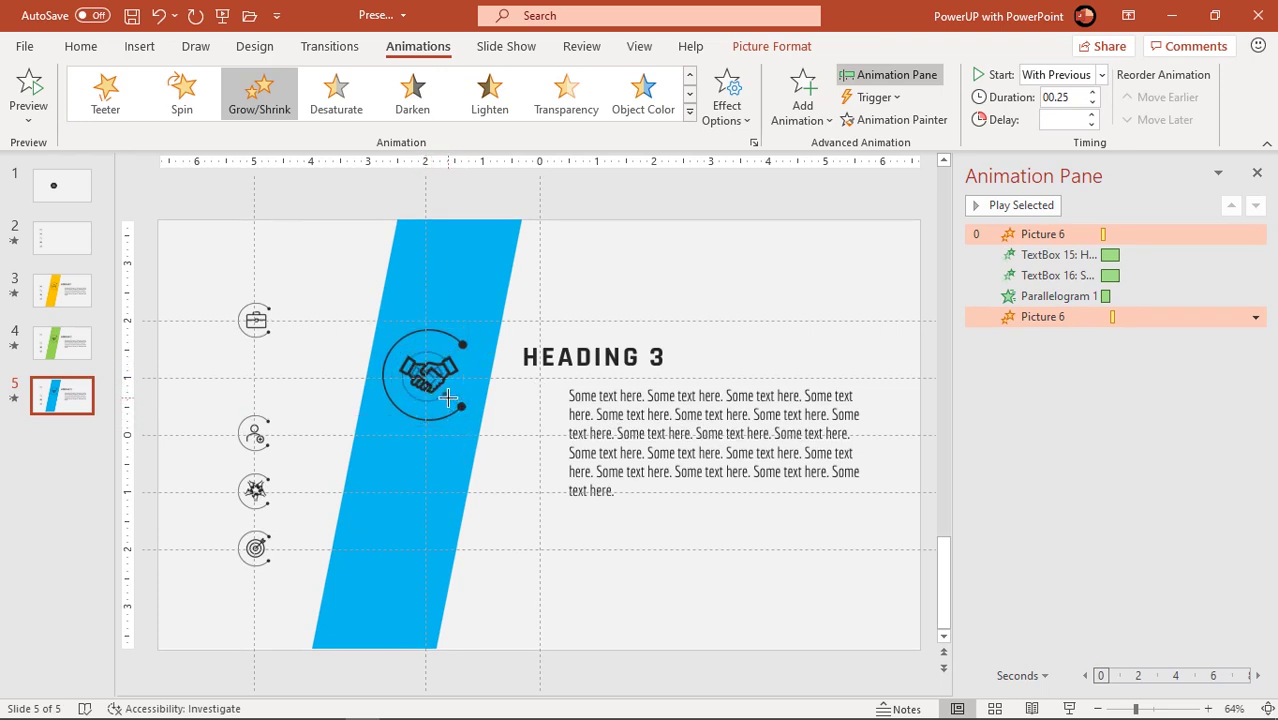
{"action": "left_click_drag", "start_coordinate": [447, 398], "coordinate": [268, 397]}
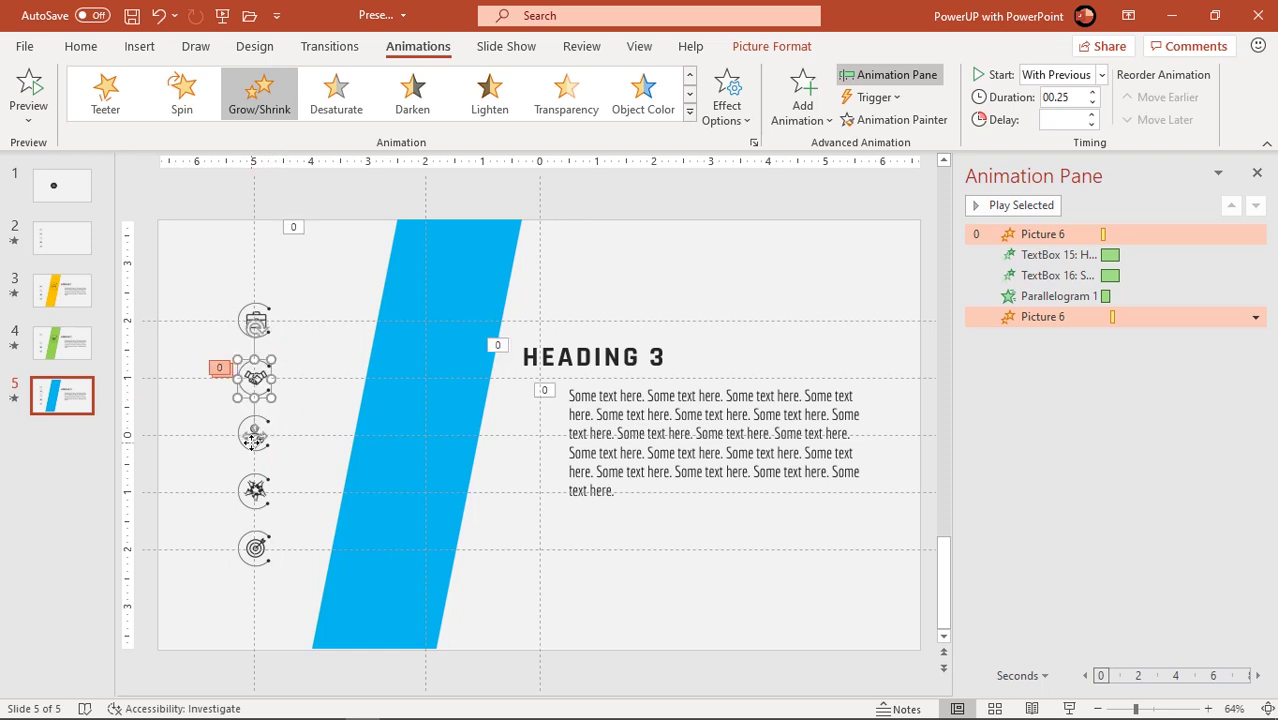
{"action": "left_click_drag", "start_coordinate": [252, 442], "coordinate": [465, 403]}
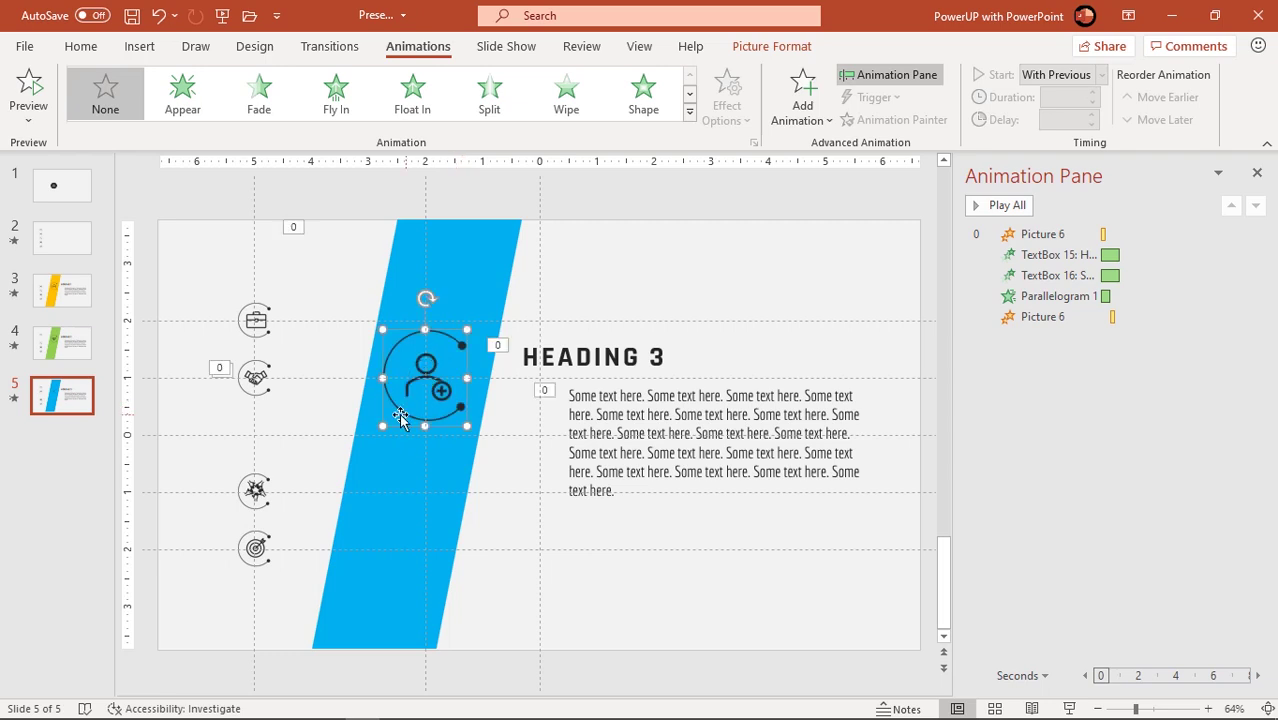
Paint the handshake icon's Grow/Shrink onto the person icon, delete Picture 6 effects, reorder Picture 8's.
{"action": "left_click", "coordinate": [254, 384]}
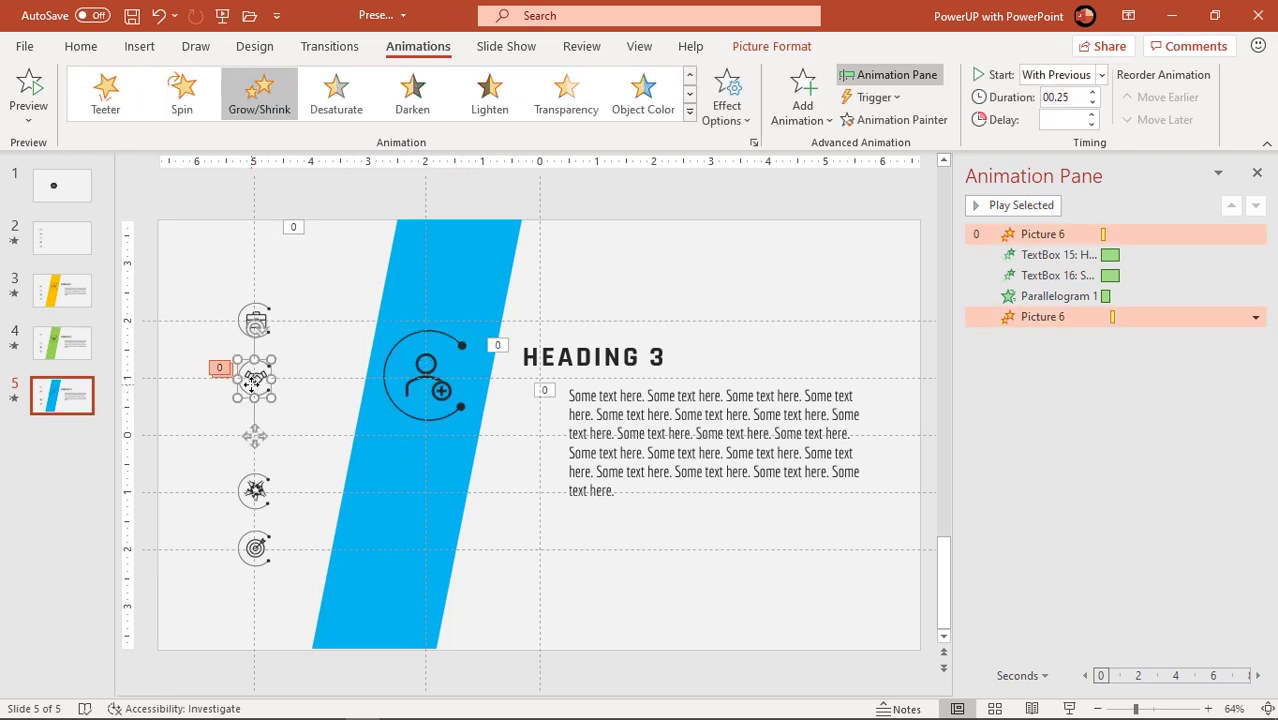
{"action": "left_click", "coordinate": [872, 120]}
{"action": "left_click", "coordinate": [425, 370]}
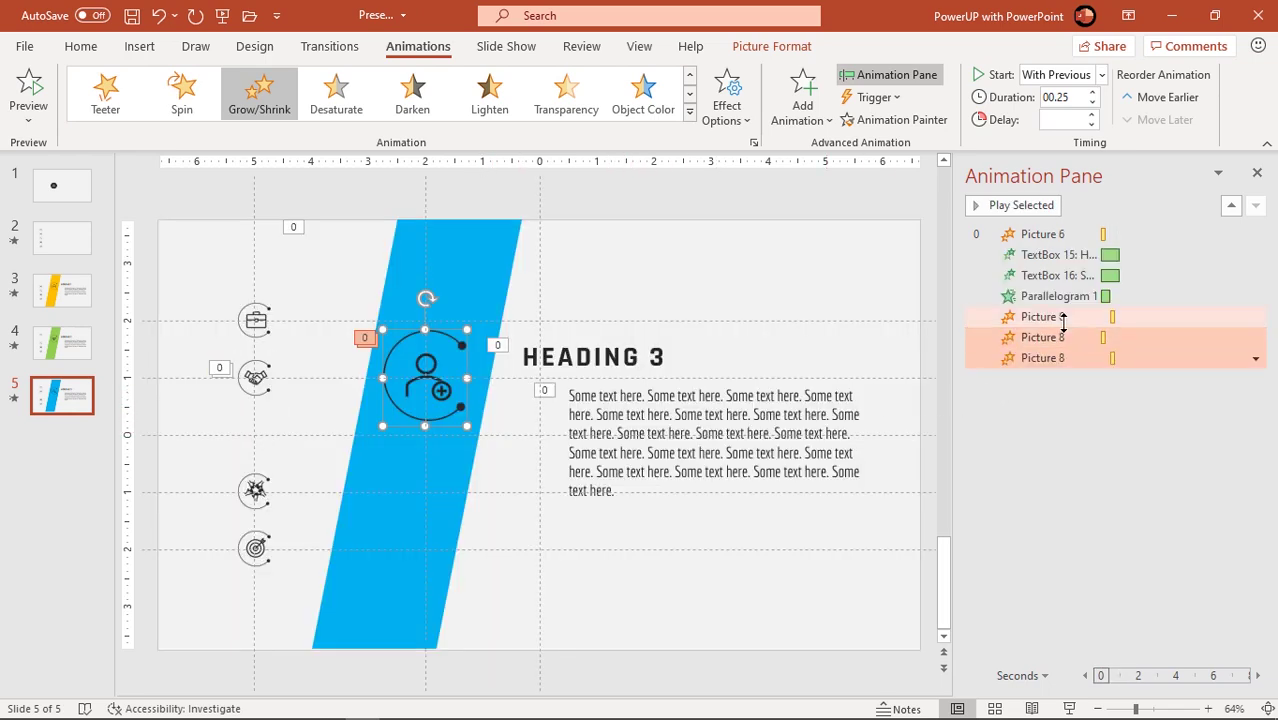
{"action": "left_click_drag", "start_coordinate": [1061, 318], "coordinate": [1062, 270]}
{"action": "left_click", "coordinate": [1052, 235], "text": "ctrl"}
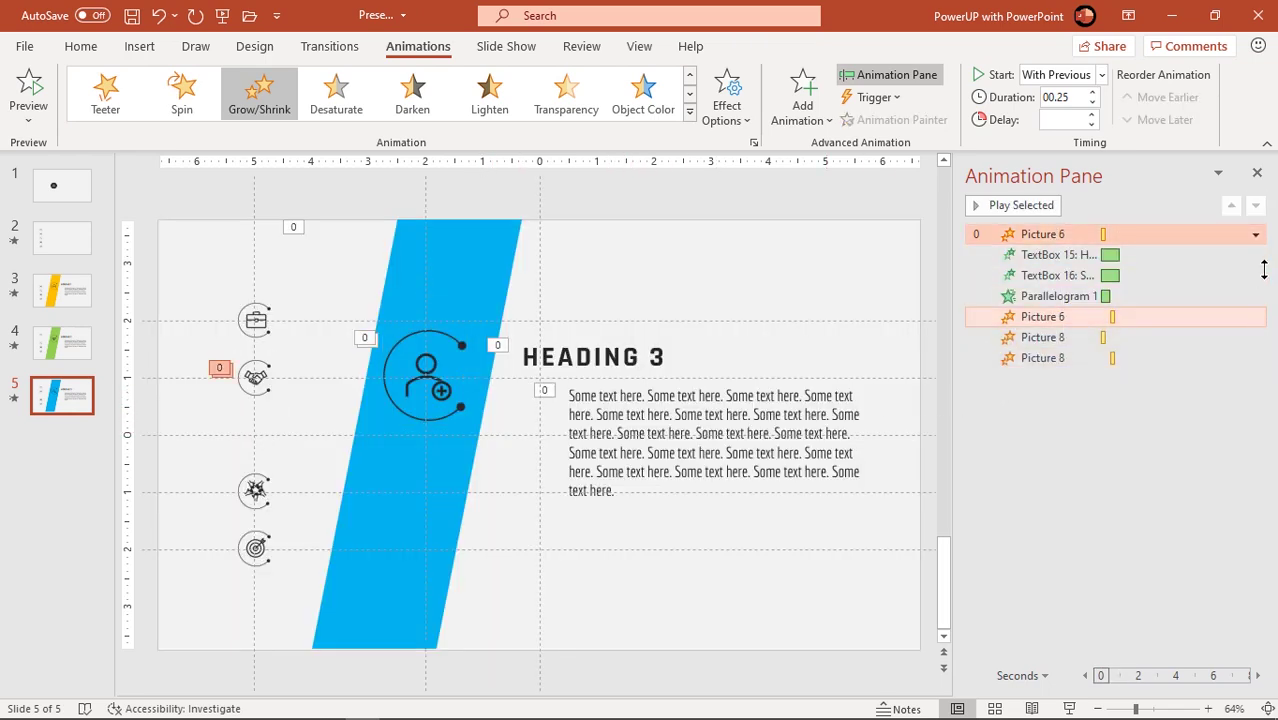
{"action": "left_click", "coordinate": [1255, 235]}
{"action": "left_click", "coordinate": [1141, 378]}
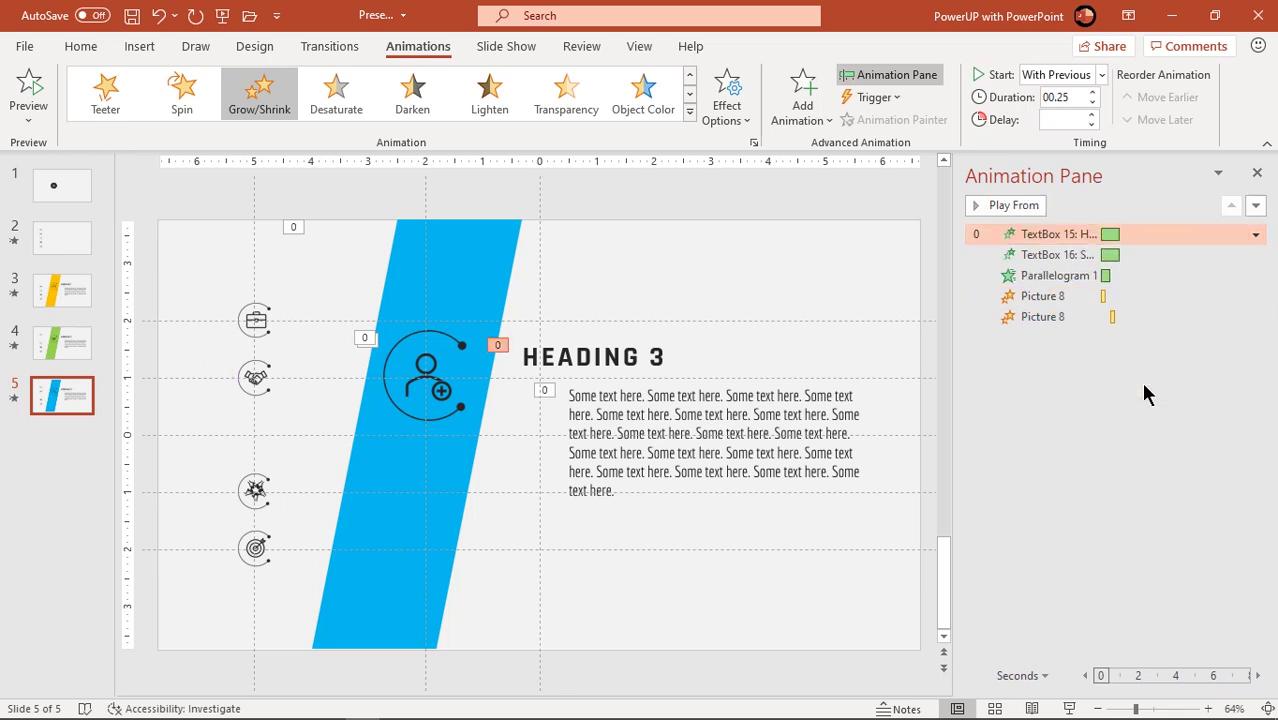
{"action": "left_click_drag", "start_coordinate": [1057, 296], "coordinate": [995, 235]}
Paste the person icon onto slide 4 and give it an action hyperlinking to Slide 5.
{"action": "left_click", "coordinate": [56, 342]}
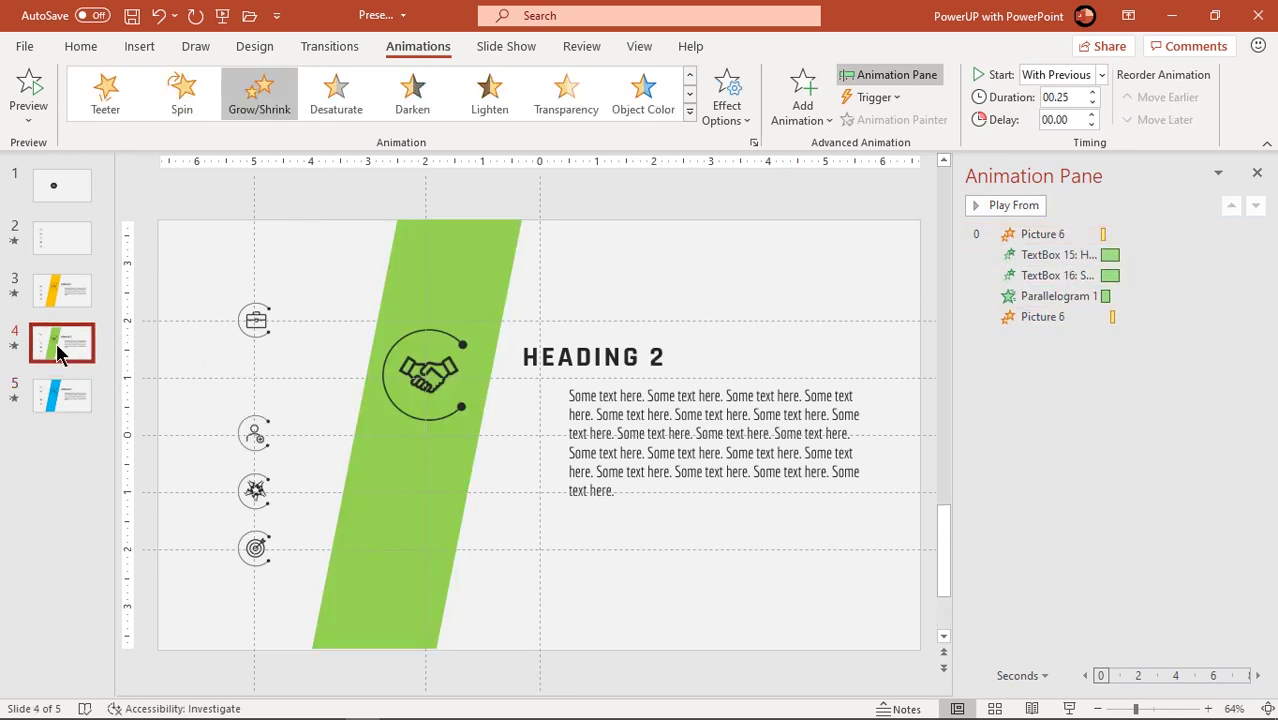
{"action": "key", "text": "ctrl+v"}
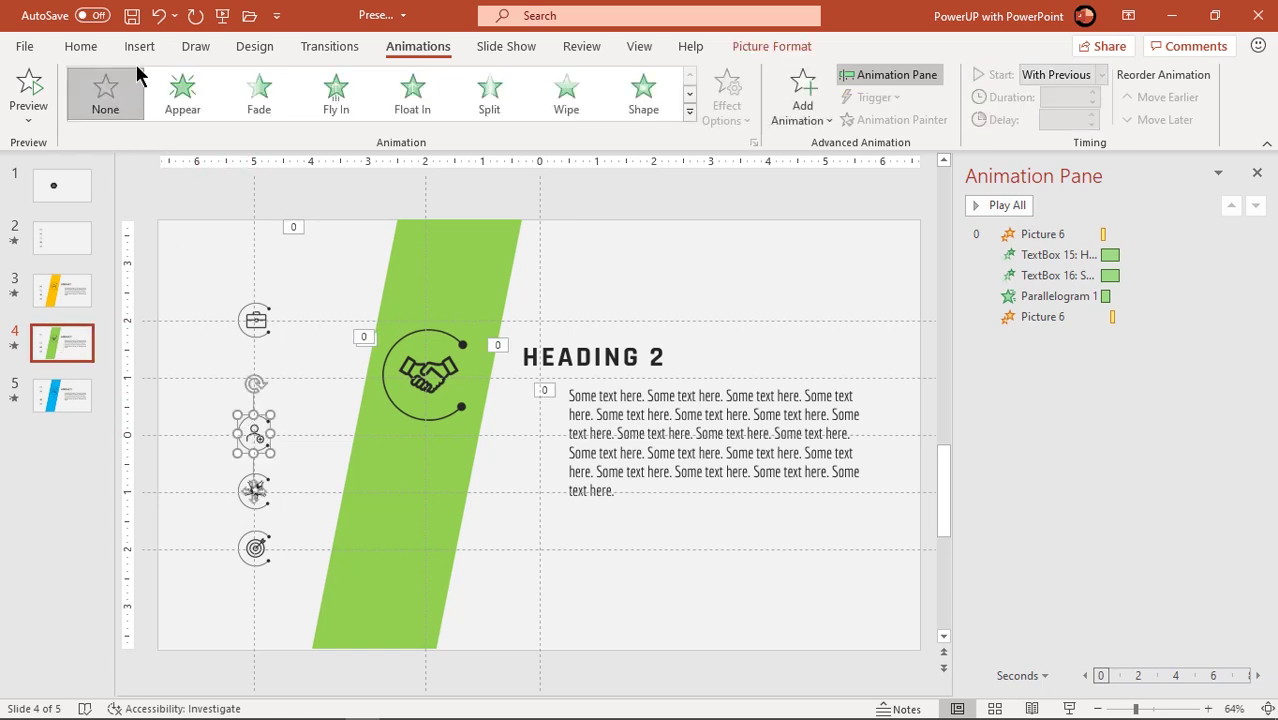
{"action": "left_click", "coordinate": [140, 47]}
{"action": "left_click", "coordinate": [726, 103]}
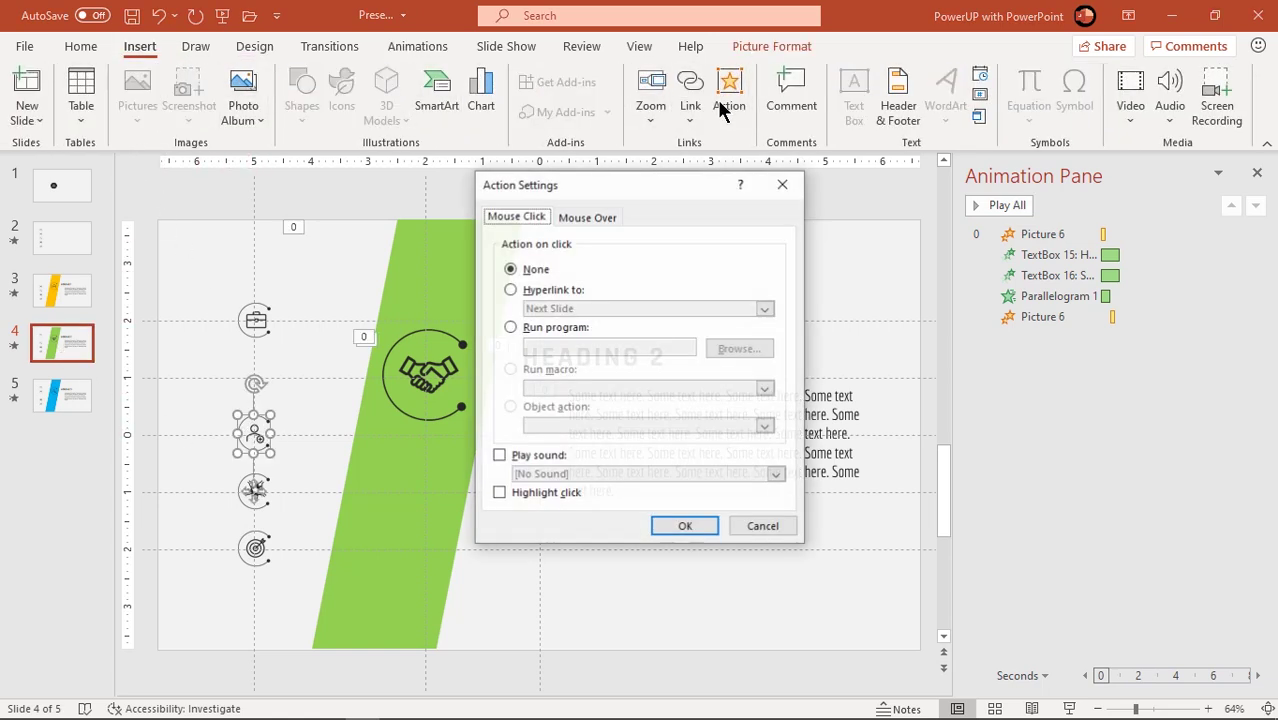
{"action": "left_click", "coordinate": [558, 290]}
{"action": "left_click", "coordinate": [565, 310]}
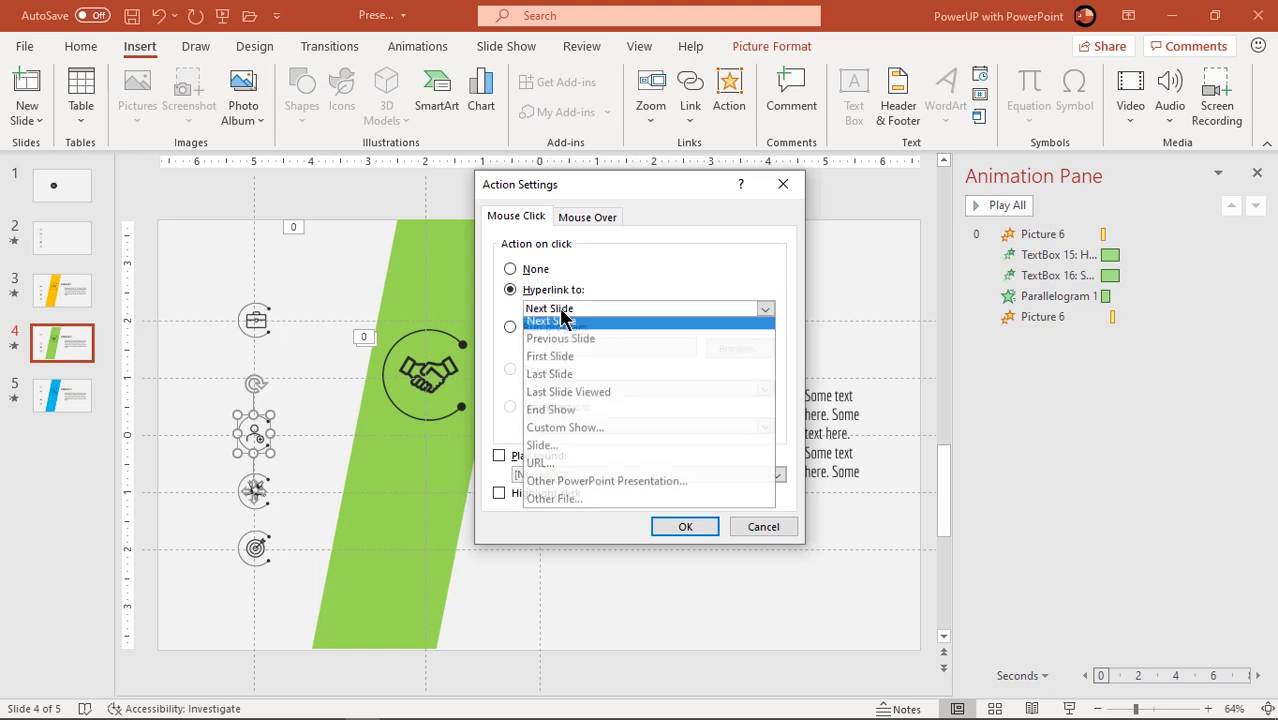
{"action": "left_click", "coordinate": [551, 451]}
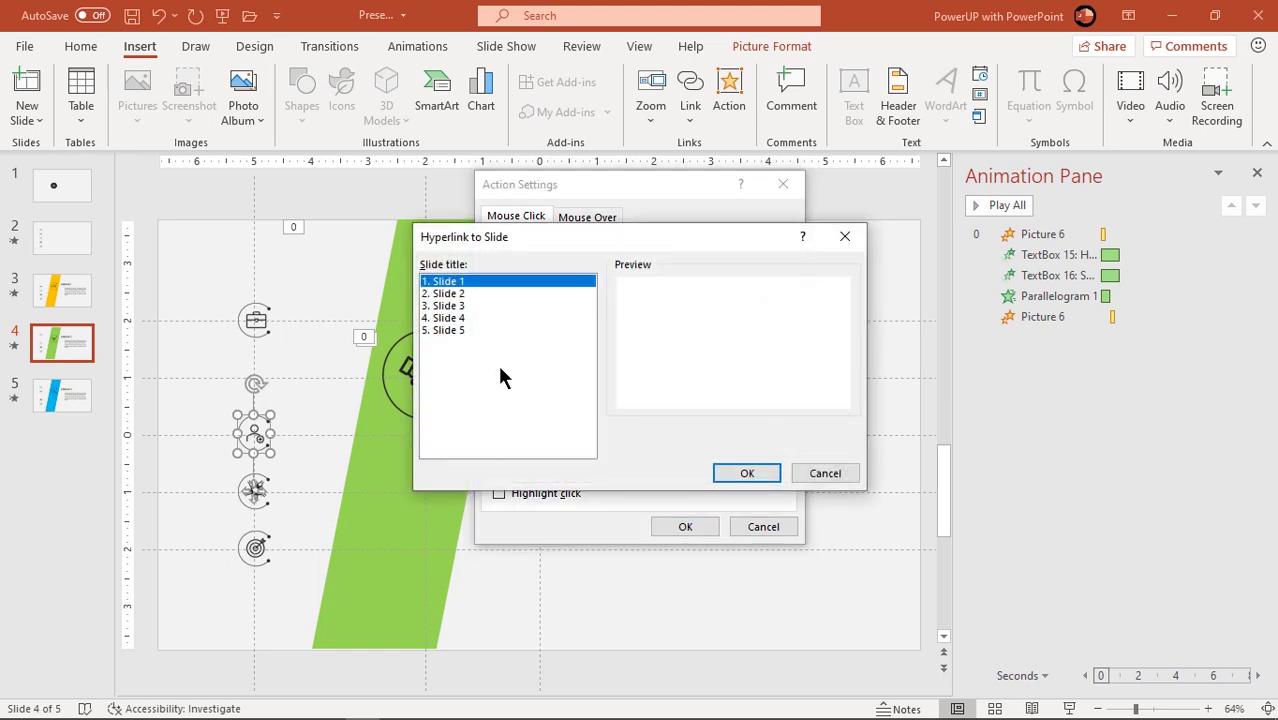
{"action": "left_click", "coordinate": [450, 331]}
{"action": "left_click", "coordinate": [745, 474]}
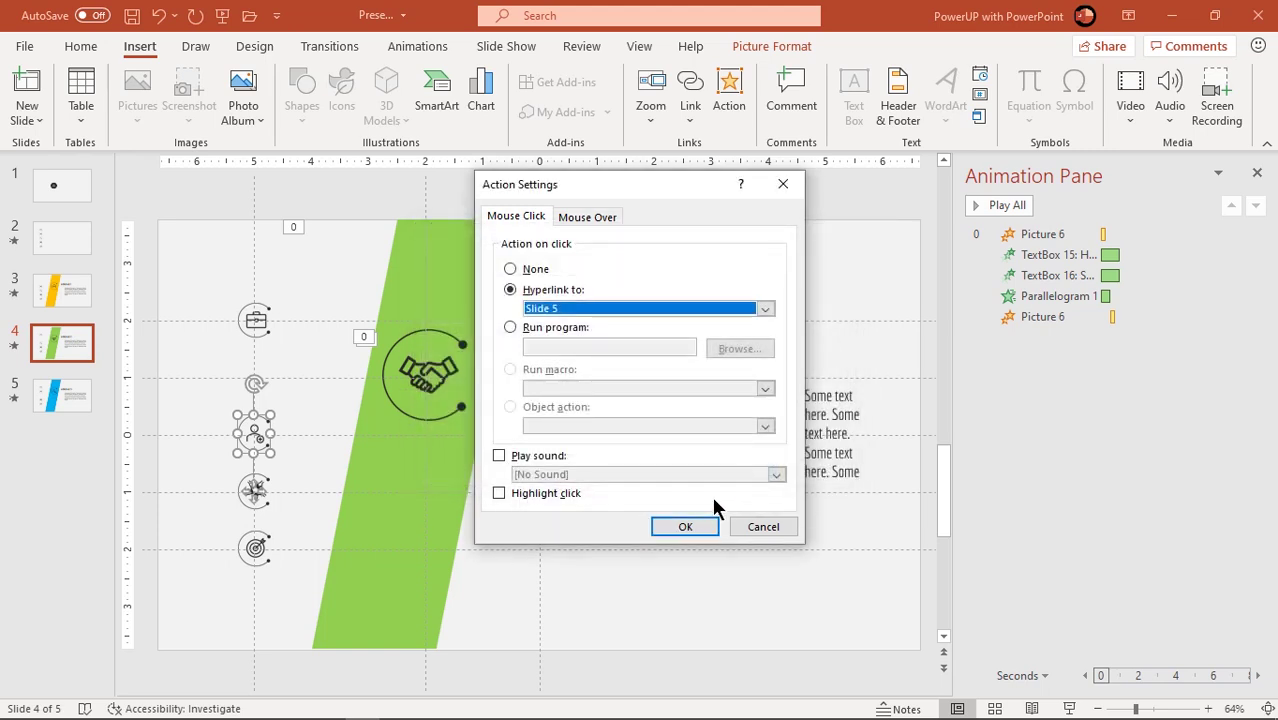
{"action": "left_click", "coordinate": [690, 526]}
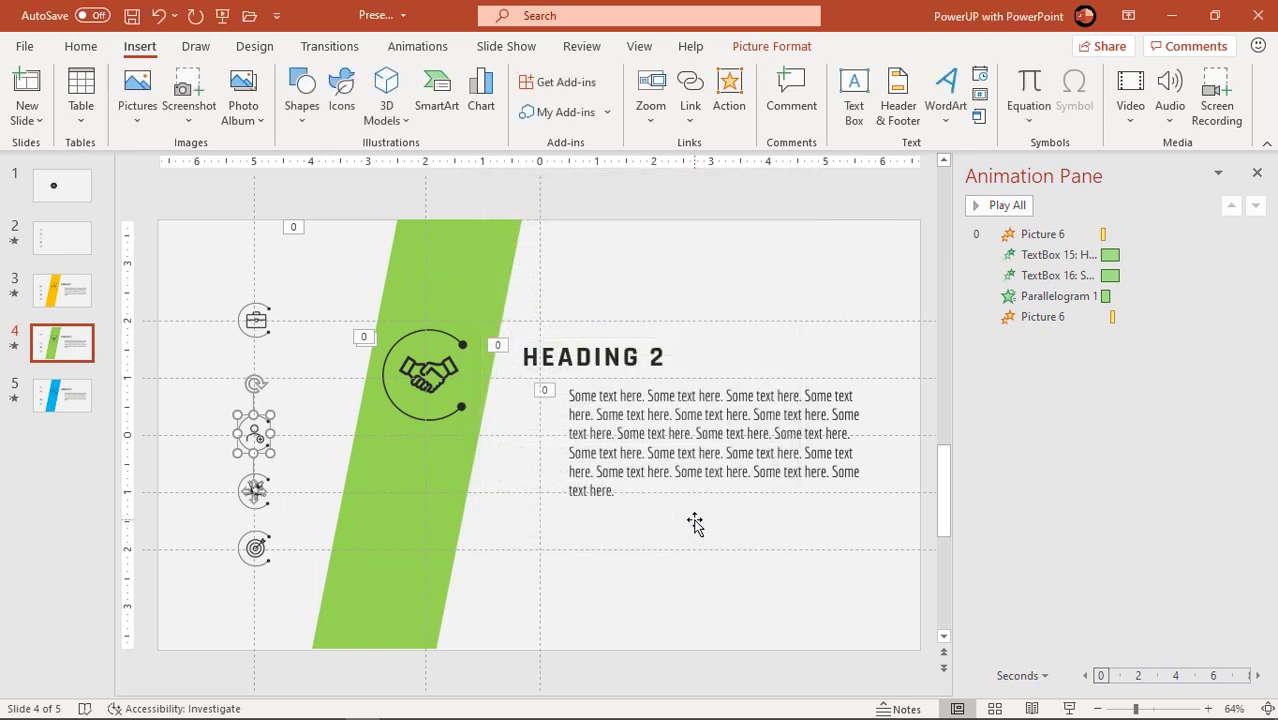
Duplicate slide 5 as slide 6 and retitle it HEADING 4.
{"action": "left_click", "coordinate": [72, 404]}
{"action": "right_click", "coordinate": [63, 401]}
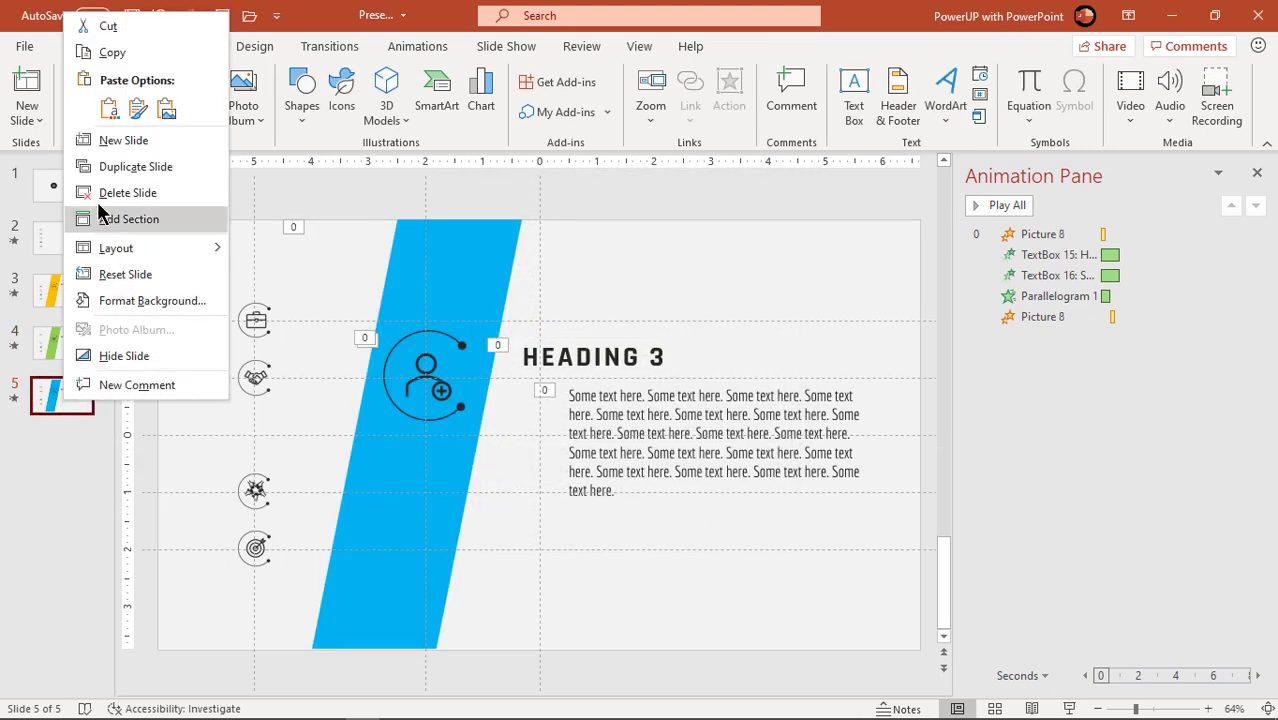
{"action": "left_click", "coordinate": [100, 166]}
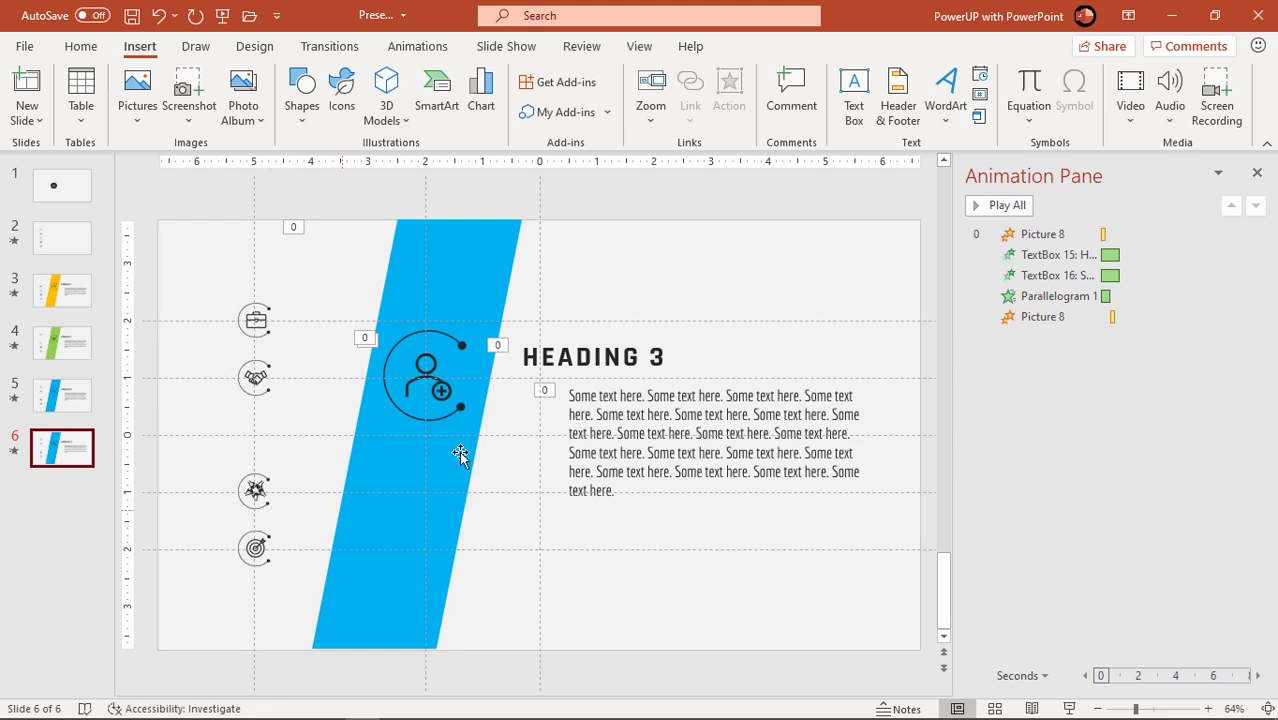
{"action": "left_click", "coordinate": [629, 355]}
Fill the band a lighter purple via More Fill Colors and bring up its entrance direction options.
{"action": "left_click", "coordinate": [385, 514]}
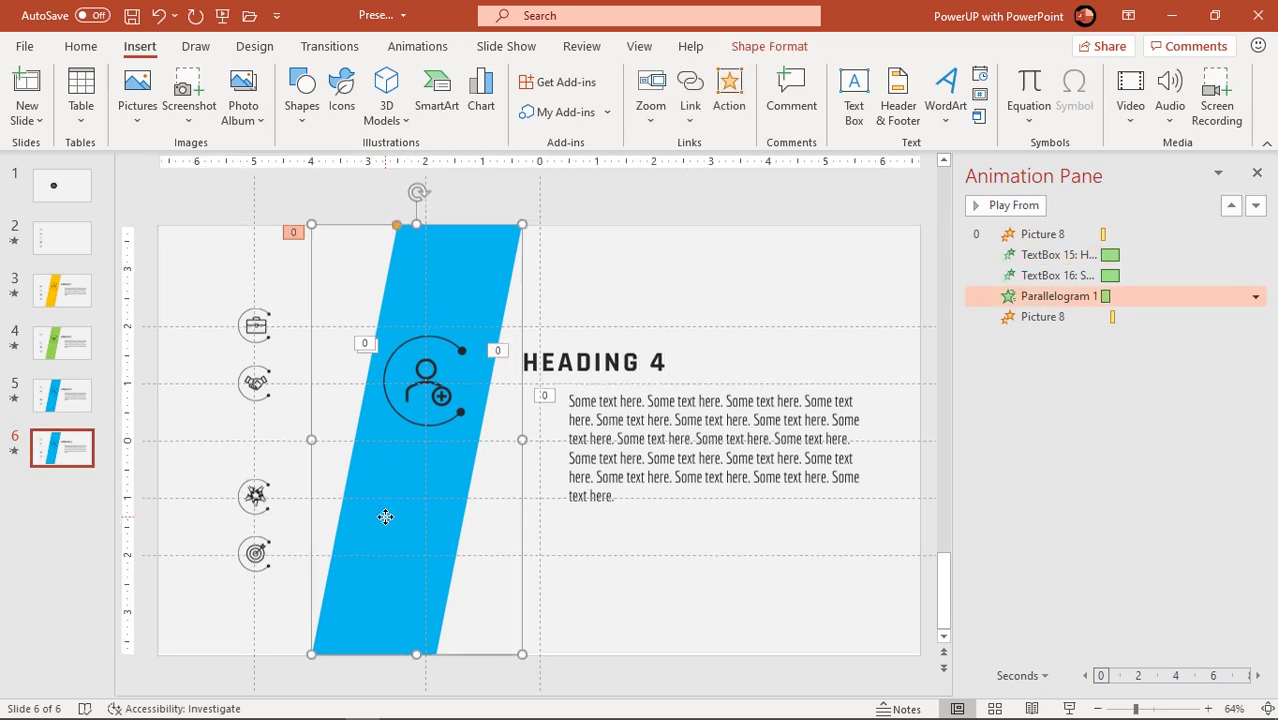
{"action": "left_click", "coordinate": [769, 46]}
{"action": "left_click", "coordinate": [500, 74]}
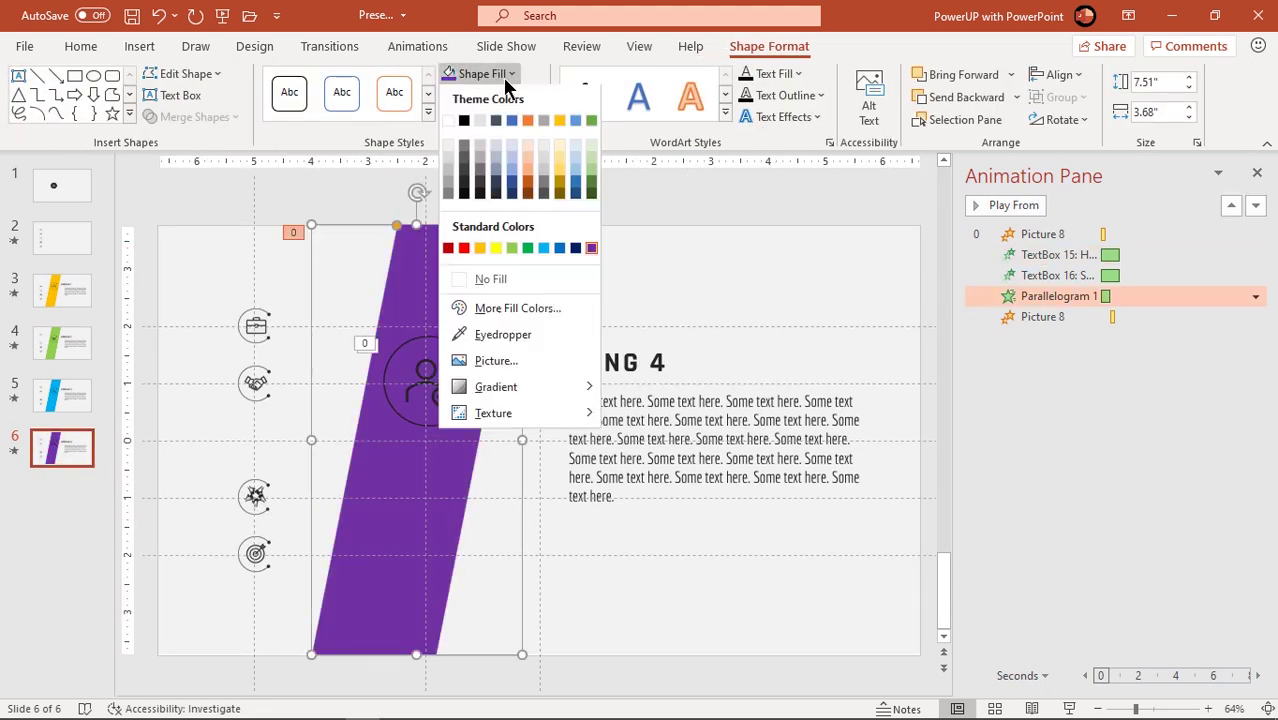
{"action": "left_click", "coordinate": [502, 308]}
{"action": "left_click", "coordinate": [516, 403]}
{"action": "left_click", "coordinate": [573, 316]}
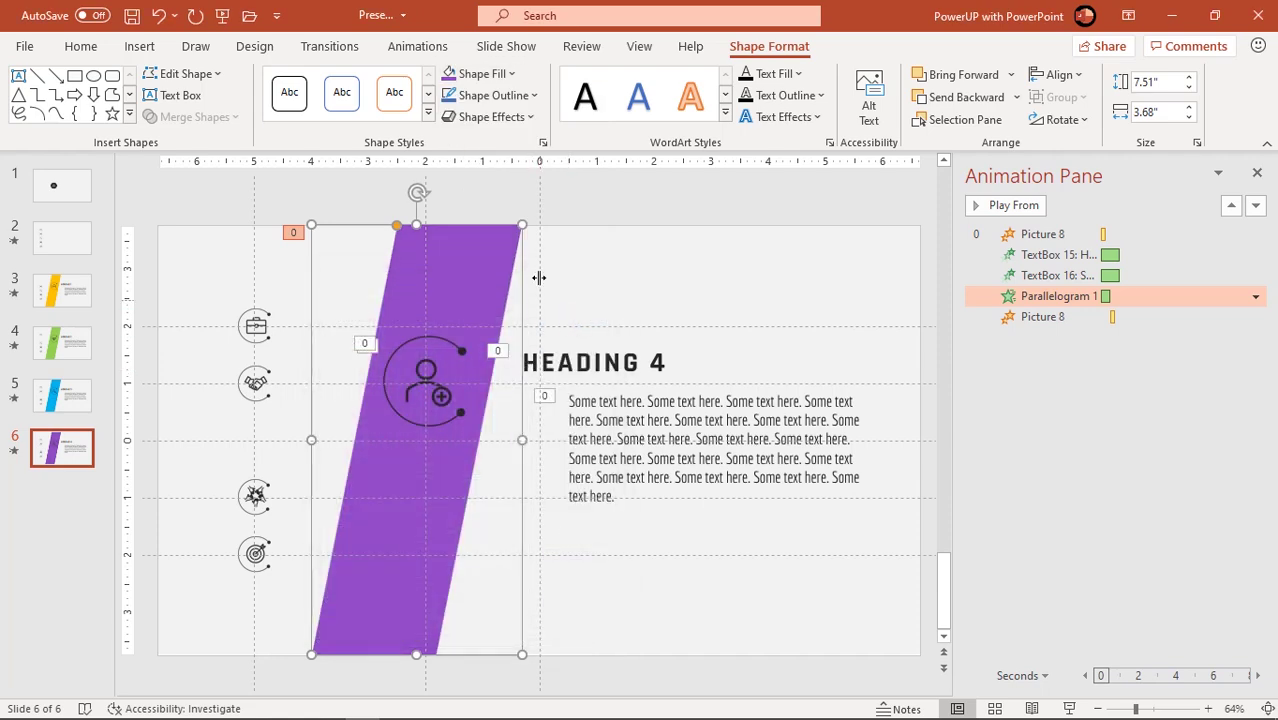
{"action": "left_click", "coordinate": [418, 46]}
{"action": "left_click", "coordinate": [727, 108]}
Make the band enter From Bottom and return the person icon to the left column.
{"action": "left_click", "coordinate": [733, 182]}
{"action": "left_click", "coordinate": [468, 432]}
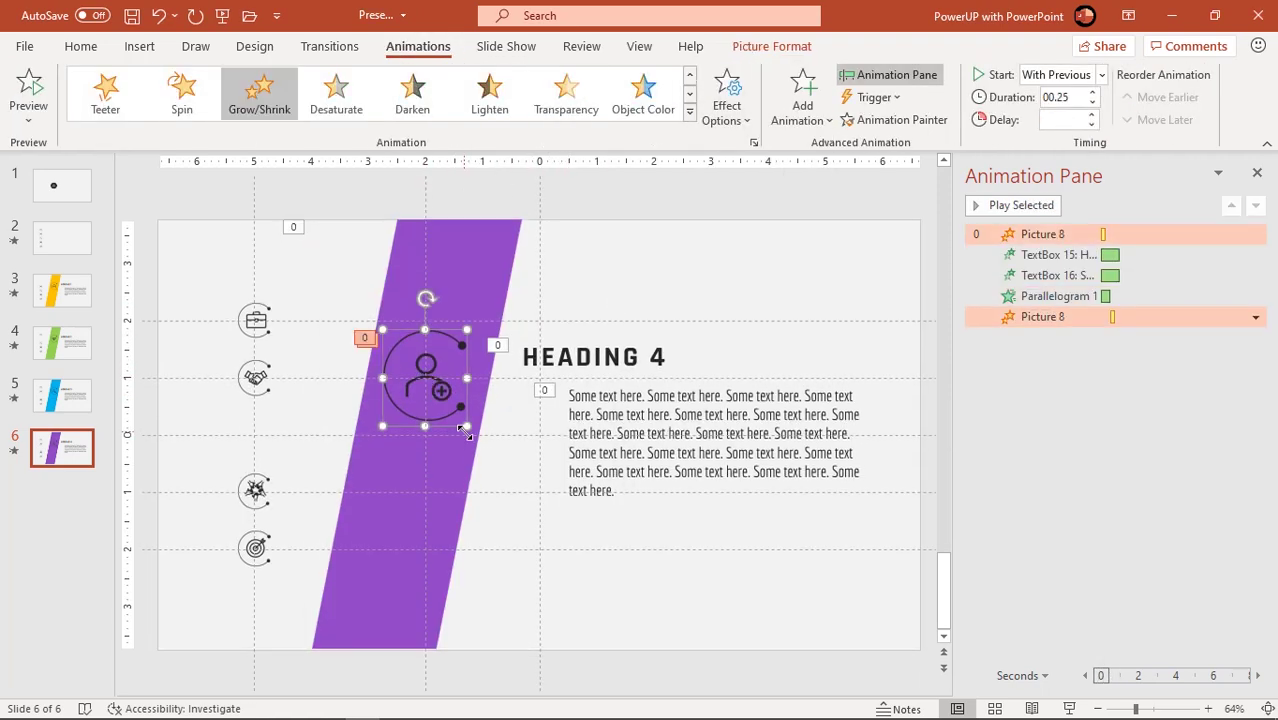
{"action": "left_click_drag", "start_coordinate": [442, 393], "coordinate": [257, 435]}
{"action": "scroll", "coordinate": [257, 430], "scroll_direction": "up", "scroll_amount": 6}
{"action": "mouse_move", "coordinate": [362, 448]}
{"action": "left_mouse_down"}
{"action": "mouse_move", "coordinate": [378, 456]}
{"action": "mouse_move", "coordinate": [350, 447]}
{"action": "left_mouse_up"}
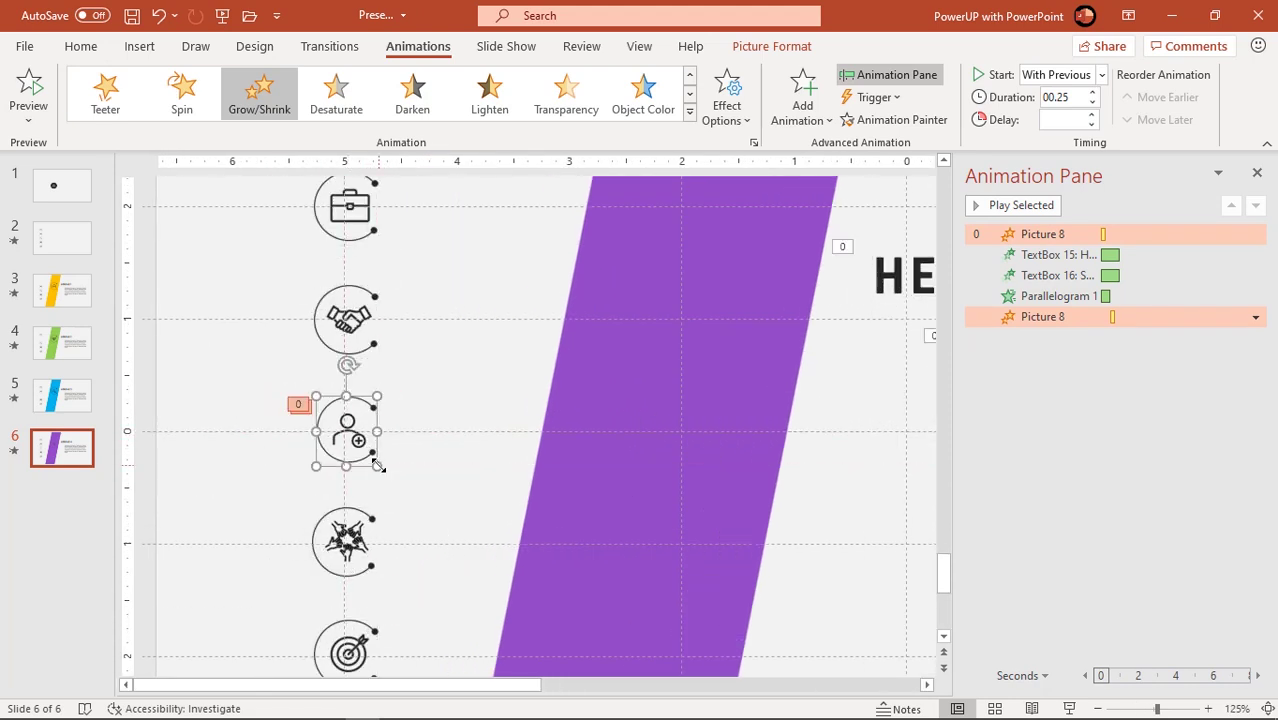
Place the network icon enlarged on the purple band and paint the person icon's animations onto it.
{"action": "left_click_drag", "start_coordinate": [340, 544], "coordinate": [756, 385]}
{"action": "scroll", "coordinate": [662, 416], "scroll_direction": "down", "scroll_amount": 6}
{"action": "left_click_drag", "start_coordinate": [252, 428], "coordinate": [256, 432]}
{"action": "left_click", "coordinate": [890, 120]}
{"action": "left_click", "coordinate": [426, 368]}
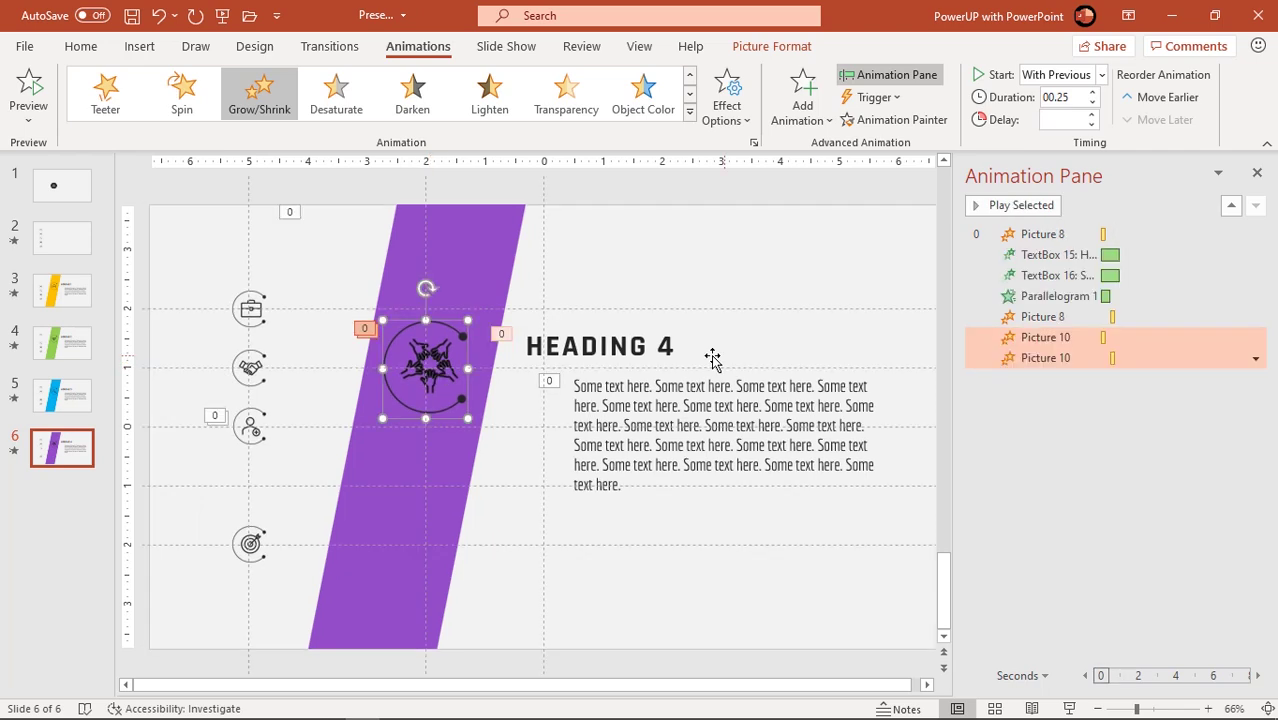
Remove the Picture 8 animations, move Picture 10's to the top, and return to slide 5.
{"action": "left_click", "coordinate": [1050, 236]}
{"action": "left_click", "coordinate": [1256, 236]}
{"action": "left_click", "coordinate": [1103, 378]}
{"action": "left_click_drag", "start_coordinate": [1052, 298], "coordinate": [1058, 236]}
{"action": "left_click", "coordinate": [72, 398]}
Paste the network icon onto slide 5 and give it an action hyperlinking to Slide 6.
{"action": "key", "text": "ctrl+v"}
{"action": "left_click", "coordinate": [139, 46]}
{"action": "left_click", "coordinate": [728, 95]}
{"action": "left_click", "coordinate": [505, 288]}
{"action": "left_click", "coordinate": [545, 308]}
{"action": "left_click", "coordinate": [520, 440]}
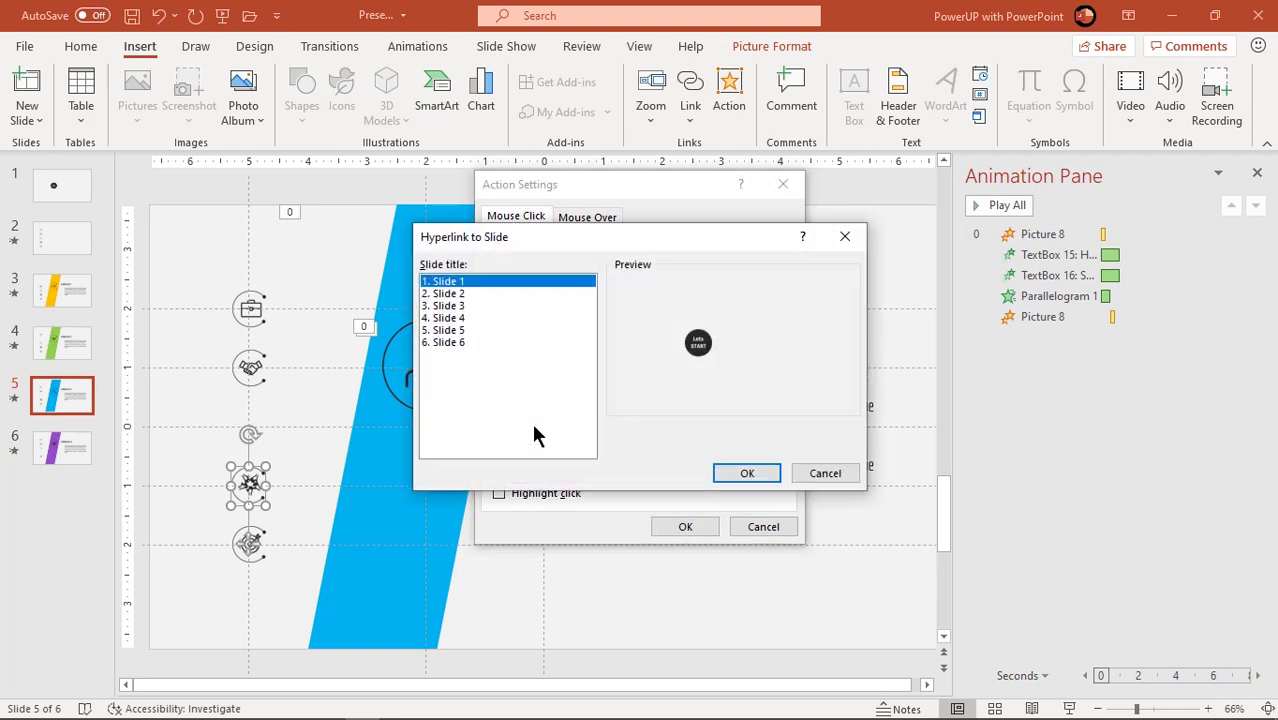
{"action": "left_click", "coordinate": [445, 342]}
{"action": "left_click", "coordinate": [747, 473]}
{"action": "left_click", "coordinate": [685, 526]}
Duplicate slide 6 as slide 7 and change its heading to HEADING 5.
{"action": "right_click", "coordinate": [76, 450]}
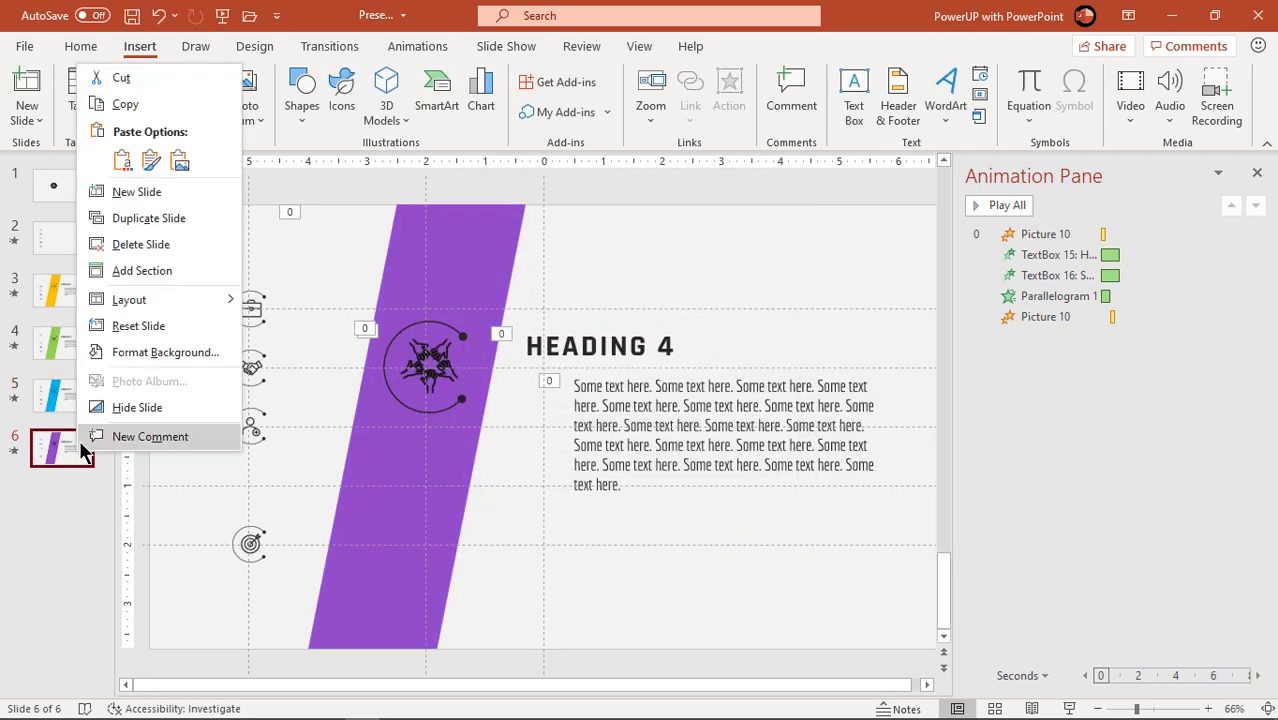
{"action": "left_click", "coordinate": [128, 220]}
{"action": "left_click", "coordinate": [673, 346]}
{"action": "key", "text": "BackSpace"}
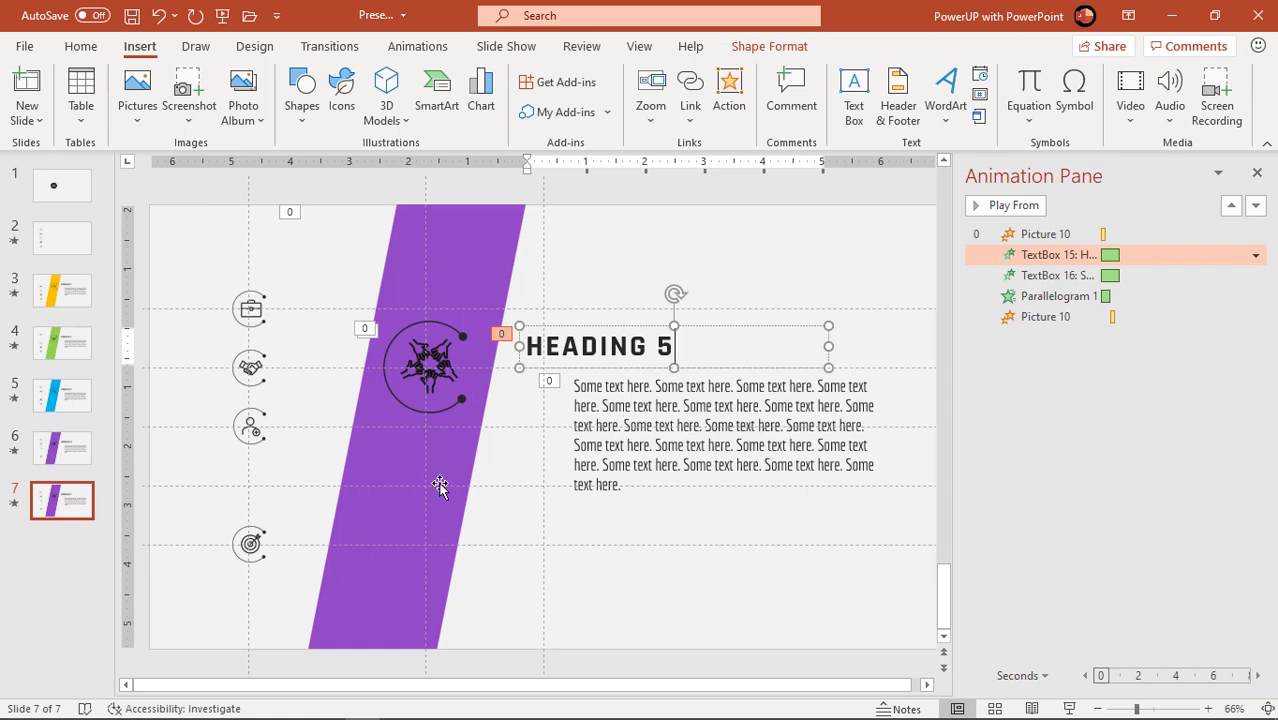
{"action": "type", "text": "5"}
Fill slide 7's band a custom pink and set it to enter From Top.
{"action": "left_click", "coordinate": [427, 485]}
{"action": "left_click", "coordinate": [769, 46]}
{"action": "left_click", "coordinate": [507, 74]}
{"action": "left_click", "coordinate": [512, 360]}
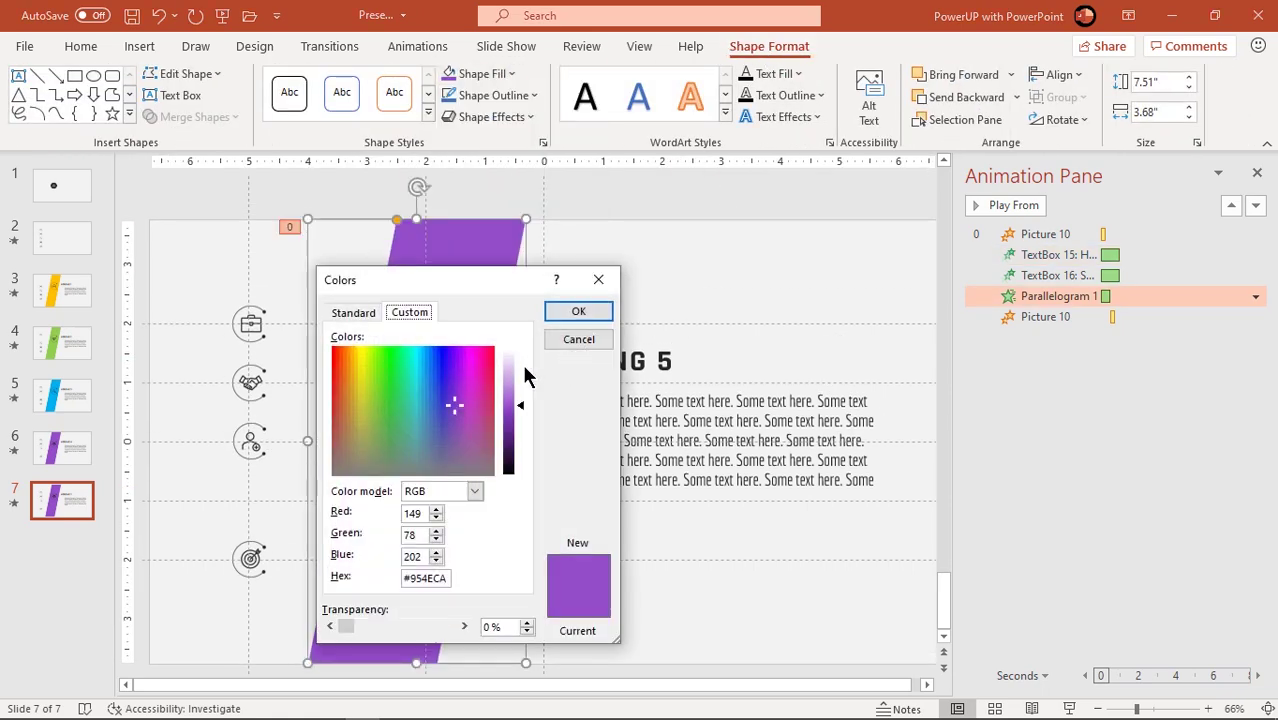
{"action": "left_click", "coordinate": [482, 374]}
{"action": "left_click", "coordinate": [513, 396]}
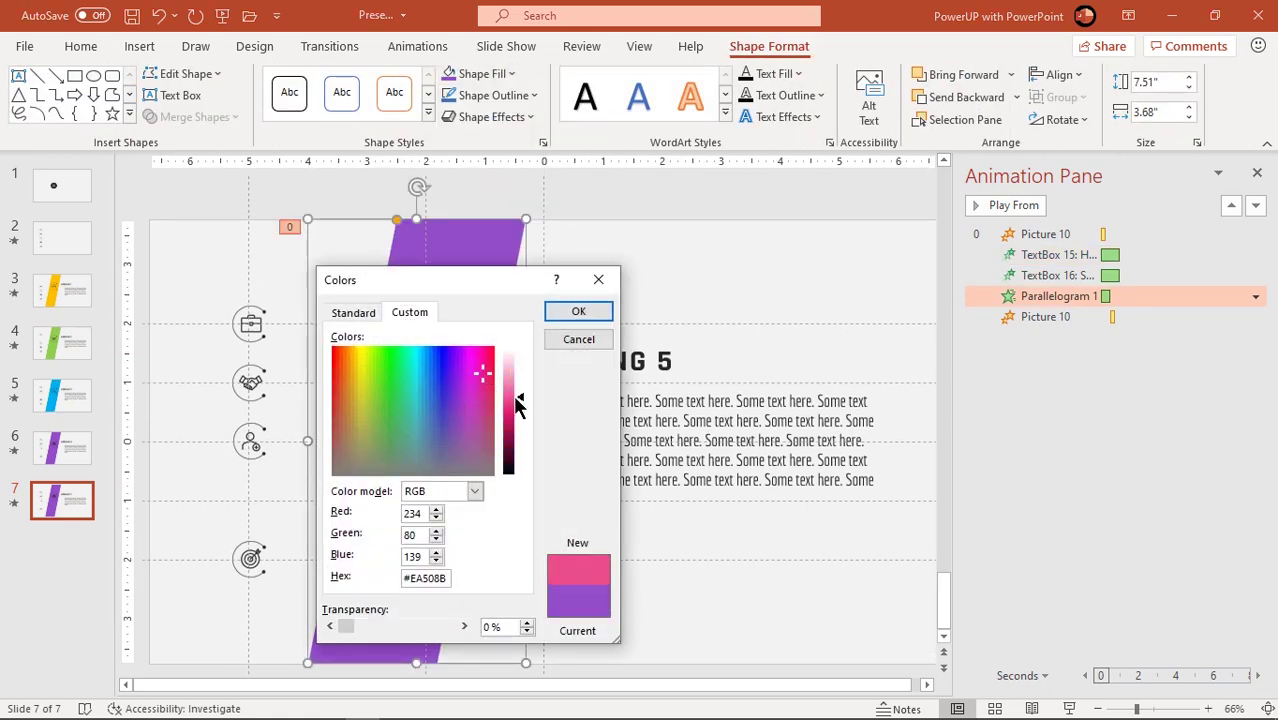
{"action": "key", "text": "Return"}
{"action": "left_click", "coordinate": [418, 46]}
{"action": "left_click", "coordinate": [727, 100]}
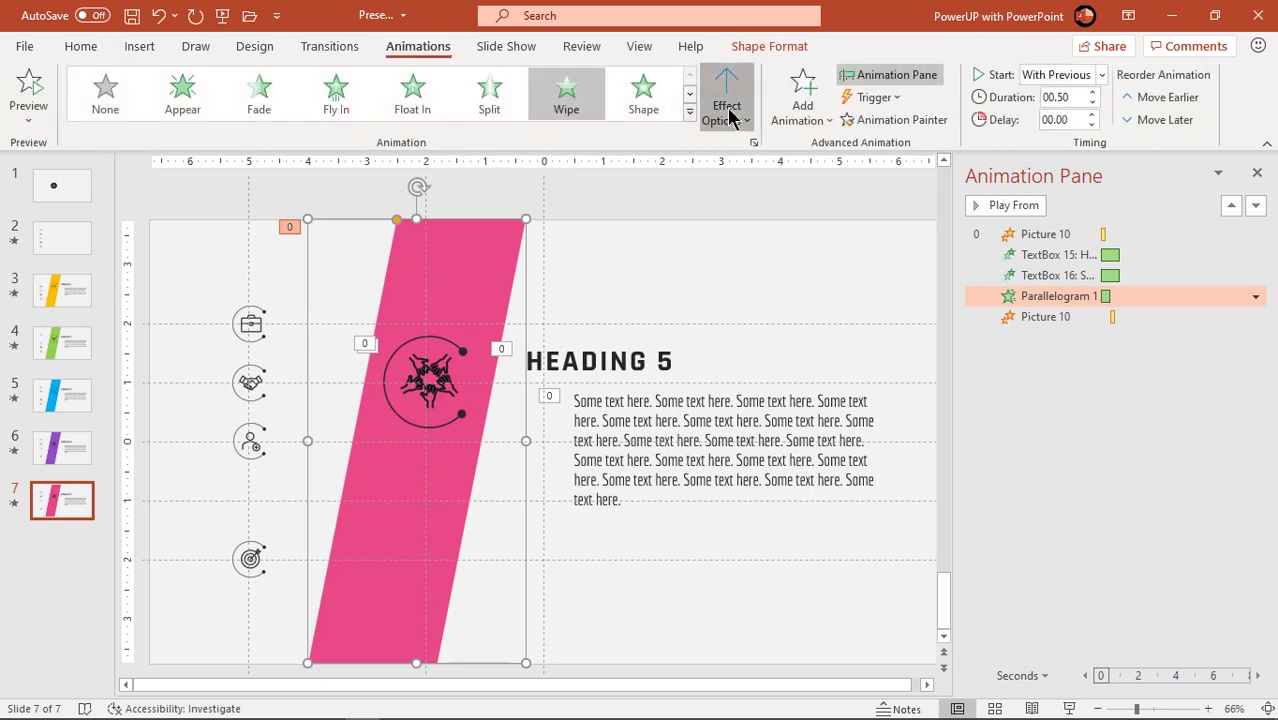
{"action": "left_click", "coordinate": [765, 312]}
Return the network icon to the column and place the target icon enlarged on the pink band.
{"action": "left_click", "coordinate": [470, 438]}
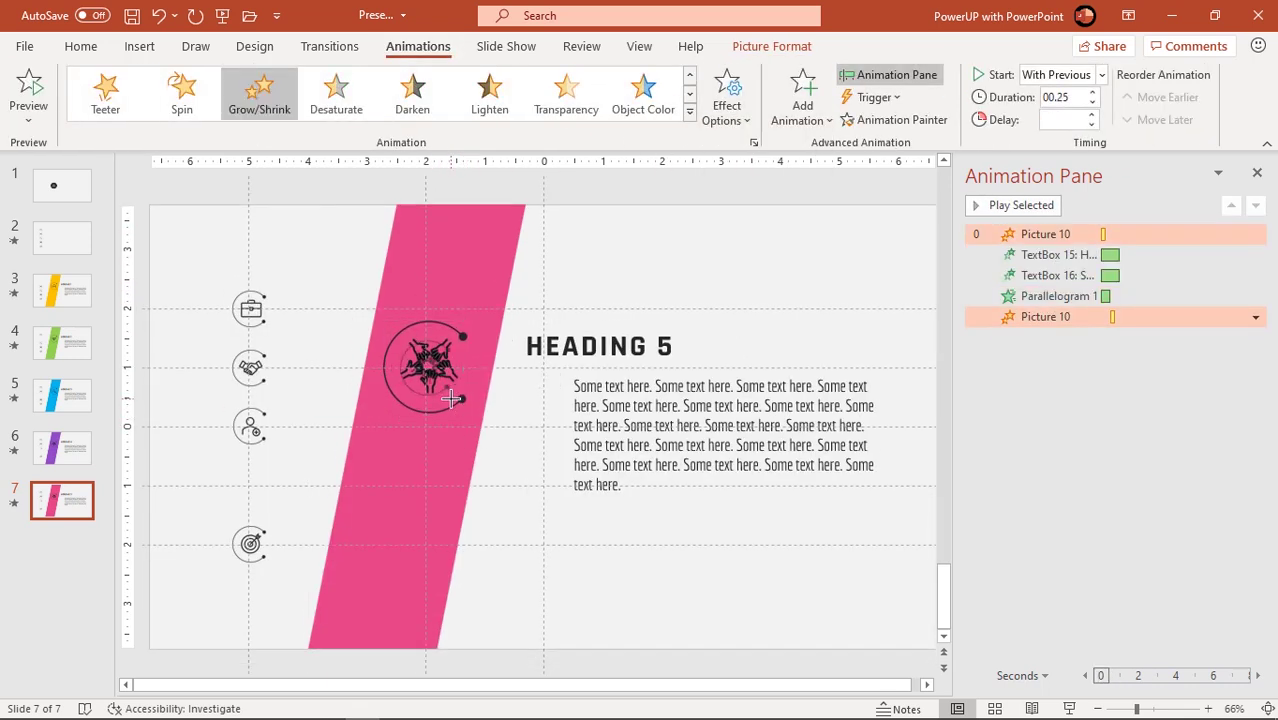
{"action": "left_click_drag", "start_coordinate": [422, 378], "coordinate": [266, 500]}
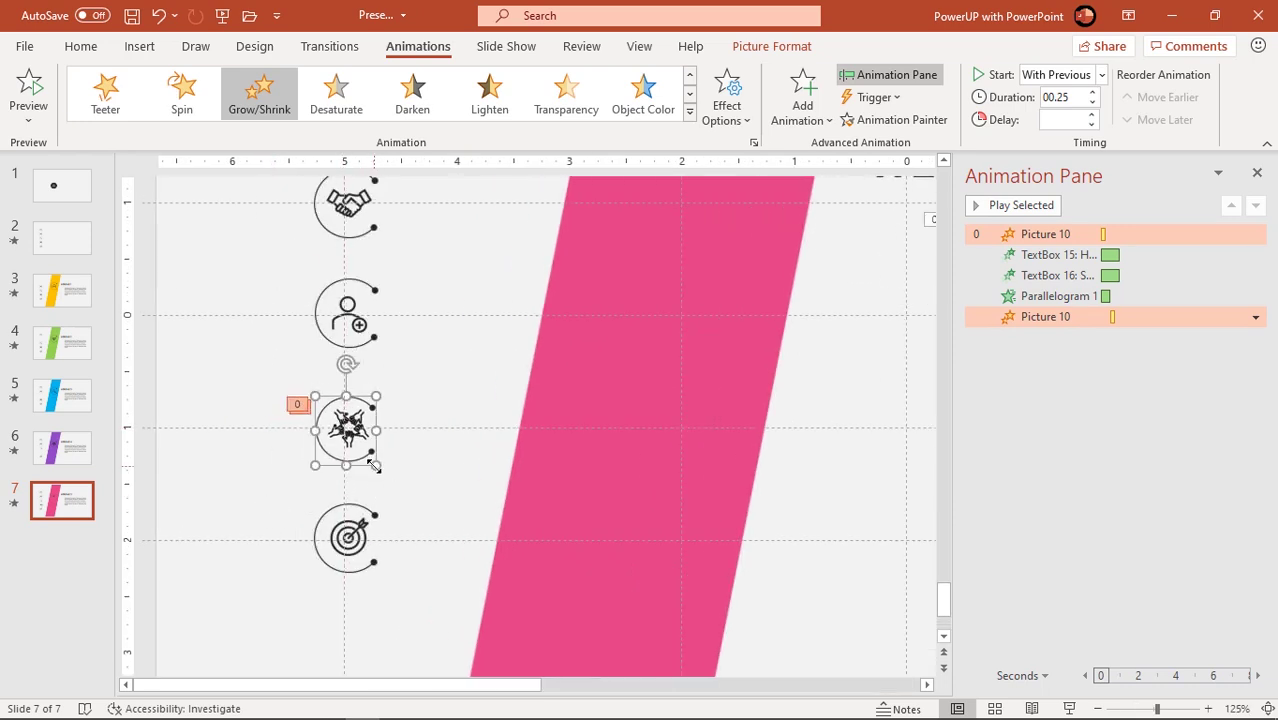
{"action": "left_click", "coordinate": [428, 485]}
{"action": "scroll", "coordinate": [420, 500], "scroll_direction": "down", "scroll_amount": 6}
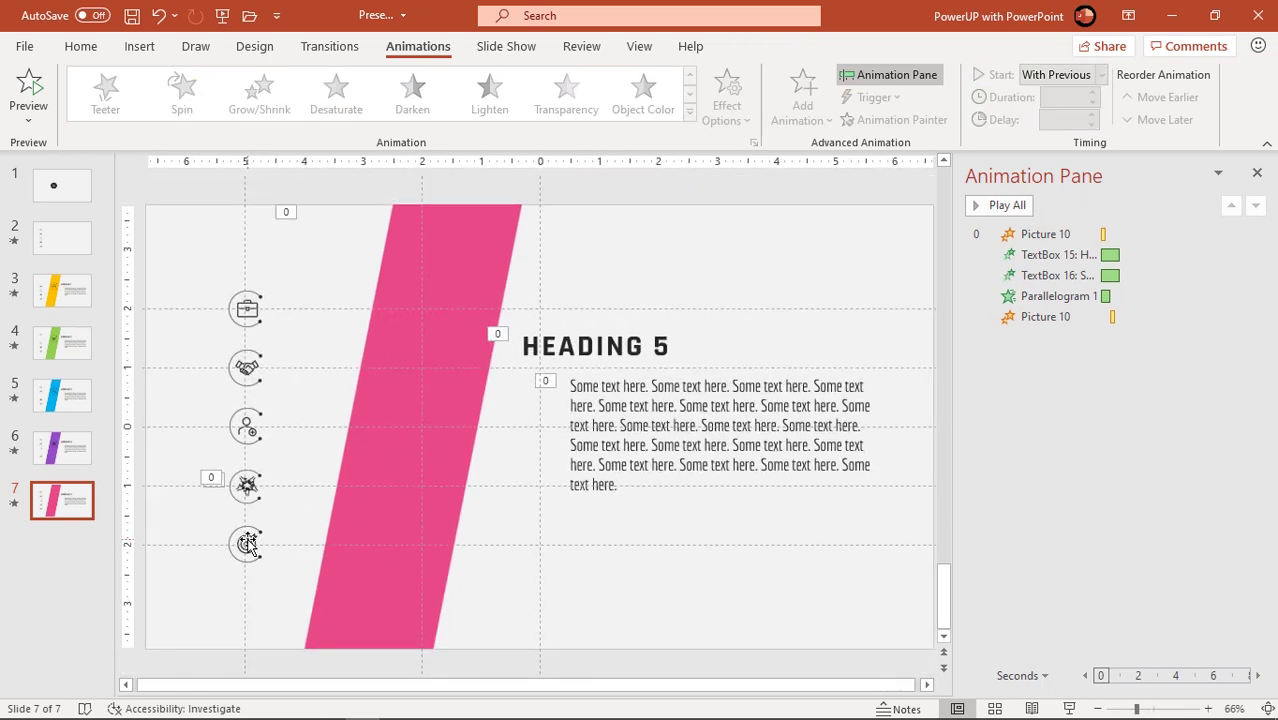
{"action": "left_click_drag", "start_coordinate": [248, 543], "coordinate": [422, 367]}
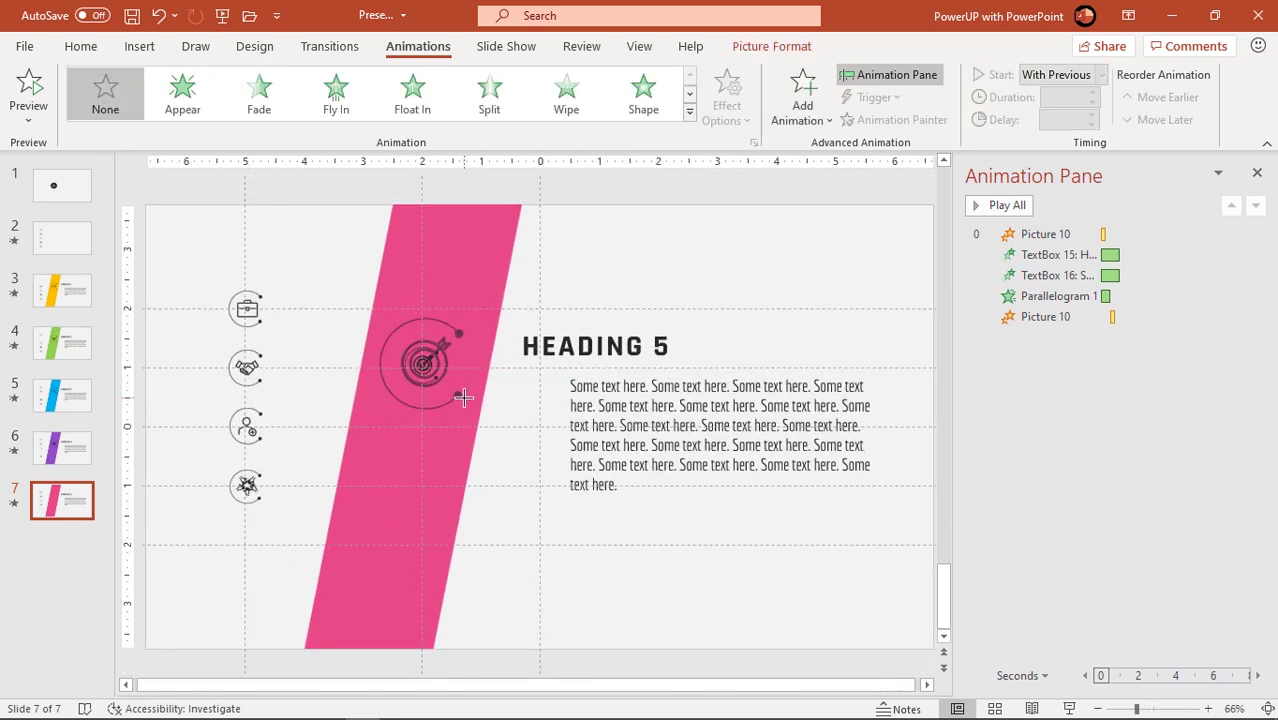
Paint the network icon's animations onto the target icon, remove Picture 10's, and move Picture 12's to top.
{"action": "left_click", "coordinate": [247, 488]}
{"action": "left_click", "coordinate": [893, 120]}
{"action": "left_click", "coordinate": [422, 365]}
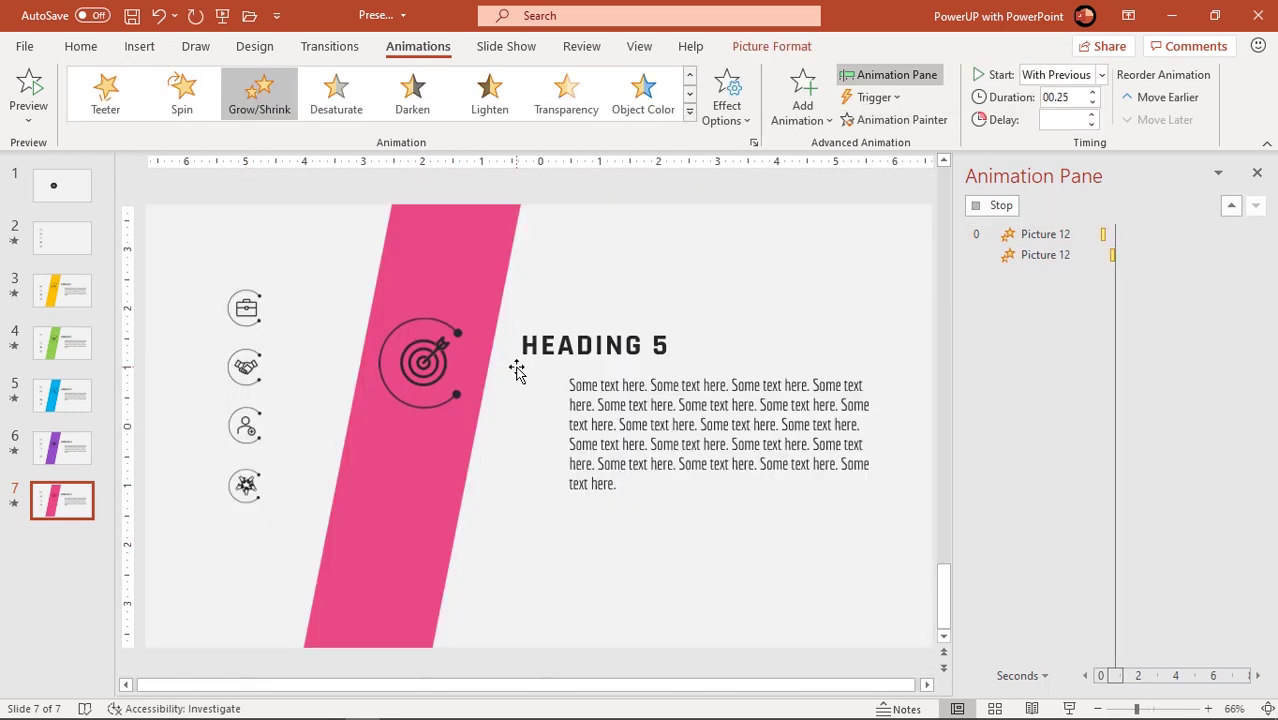
{"action": "left_click", "coordinate": [1050, 234]}
{"action": "left_click", "coordinate": [1256, 234]}
{"action": "left_click", "coordinate": [1100, 384]}
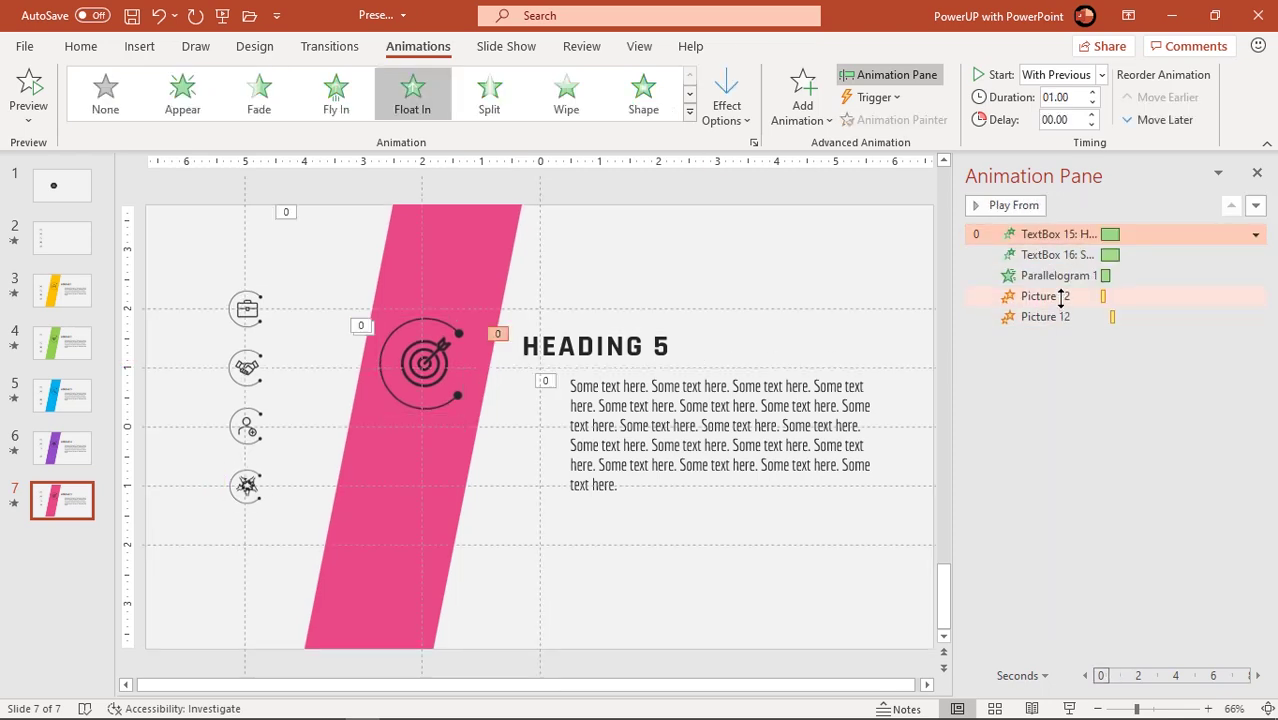
{"action": "left_click_drag", "start_coordinate": [1061, 296], "coordinate": [1060, 228]}
Hyperlink slide 6's side-column target icon to Slide 7, then start the slideshow with F5.
{"action": "left_click", "coordinate": [85, 466]}
{"action": "left_click", "coordinate": [246, 545]}
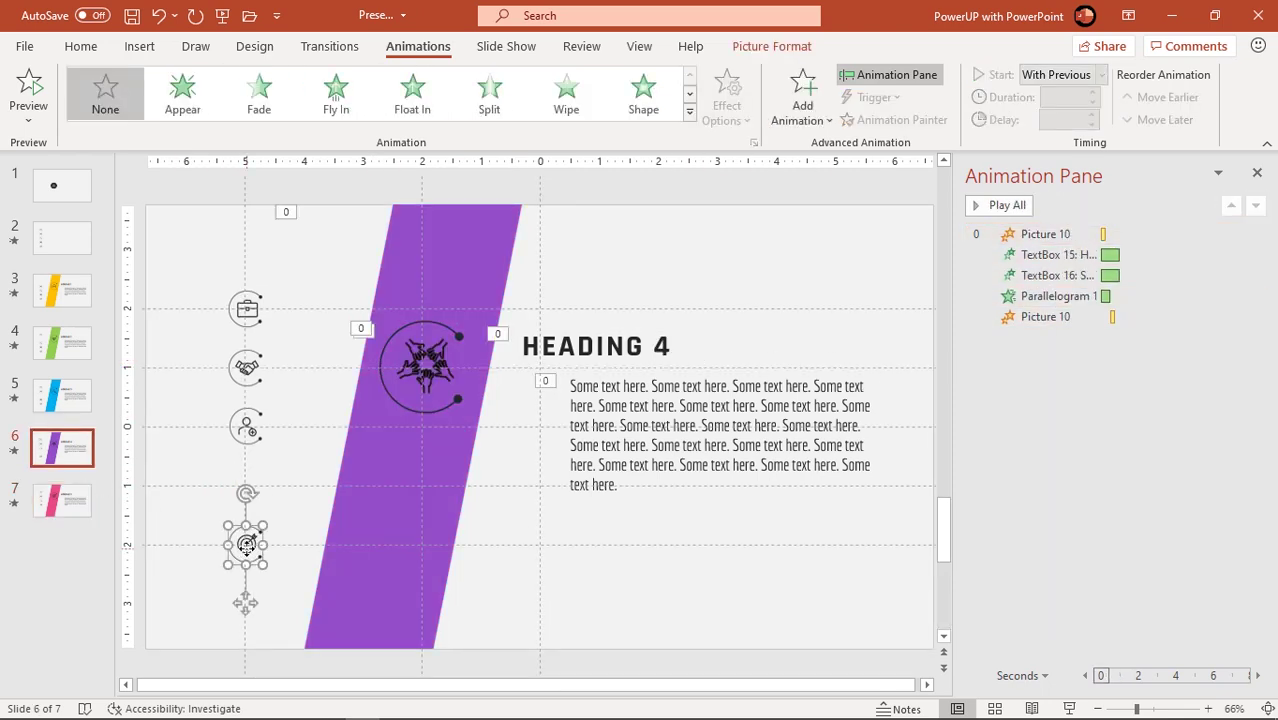
{"action": "left_click", "coordinate": [139, 46]}
{"action": "left_click", "coordinate": [729, 100]}
{"action": "left_click", "coordinate": [541, 313]}
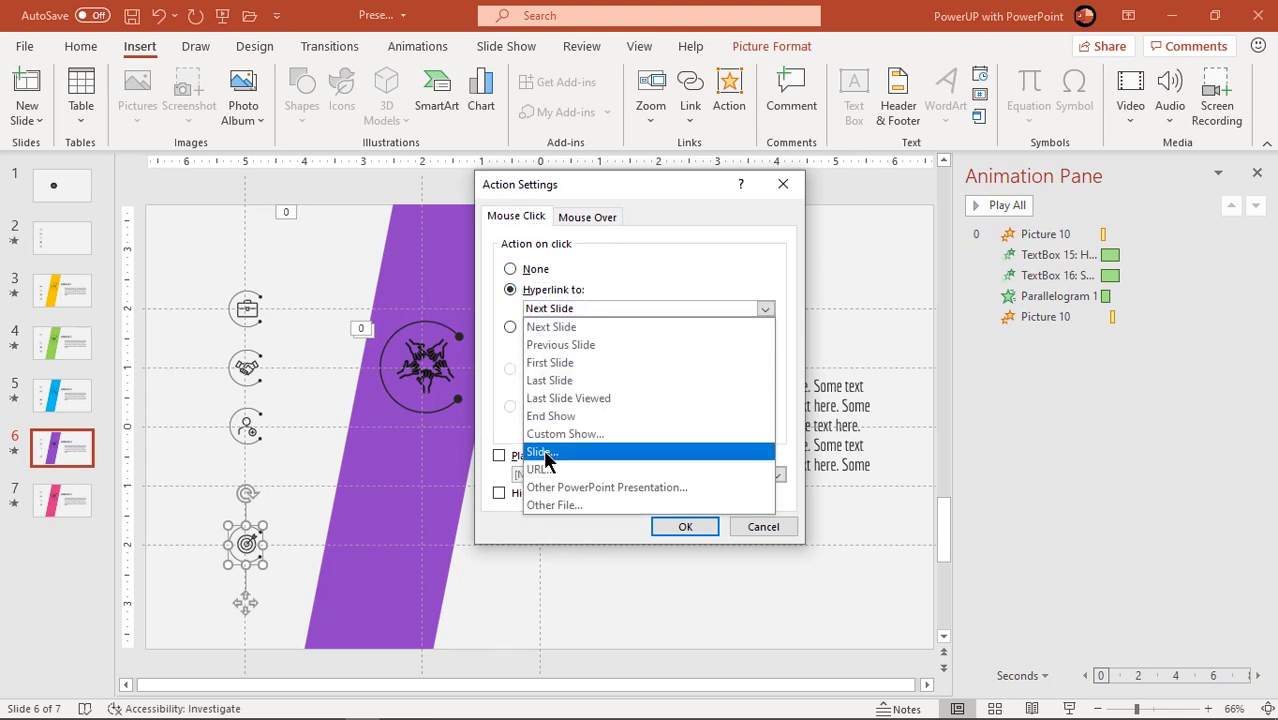
{"action": "left_click", "coordinate": [543, 449]}
{"action": "left_click", "coordinate": [484, 352]}
{"action": "left_click", "coordinate": [745, 472]}
{"action": "left_click", "coordinate": [685, 526]}
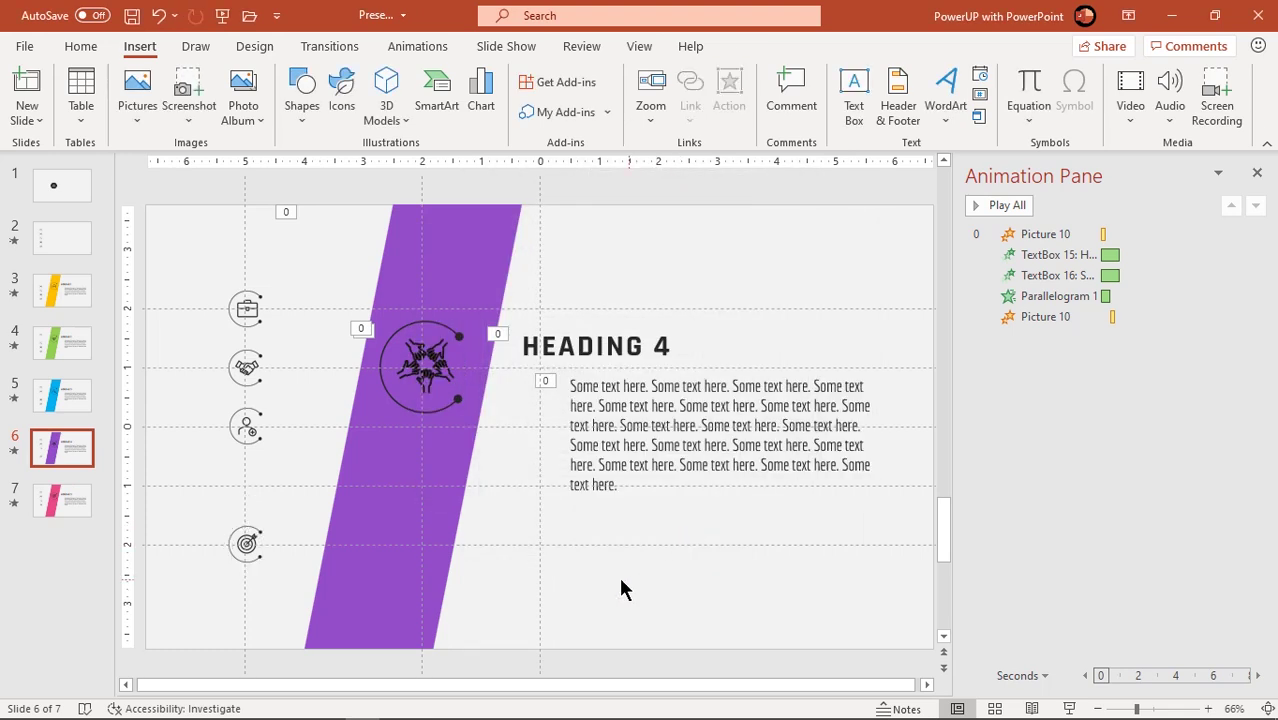
{"action": "key", "text": "F5"}
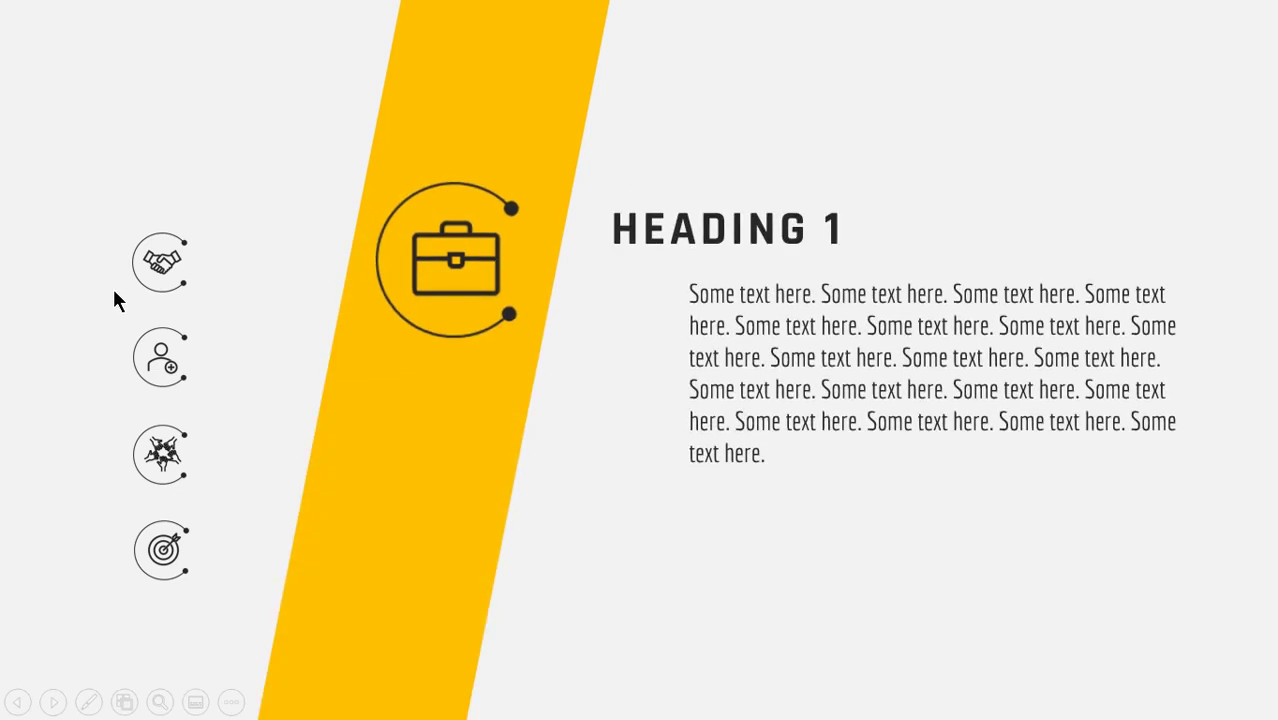
Click the handshake icon to test its morph jump, then end the slideshow.
{"action": "left_click", "coordinate": [160, 272]}
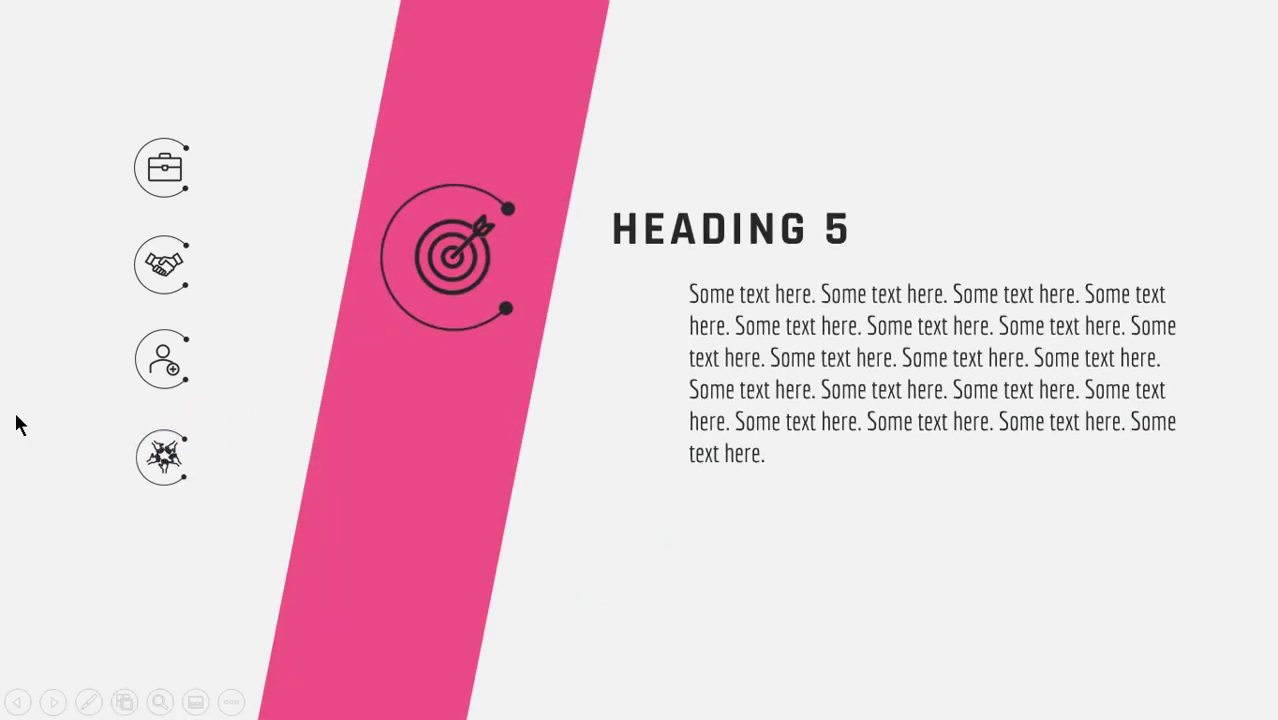
{"action": "key", "text": "Escape"}
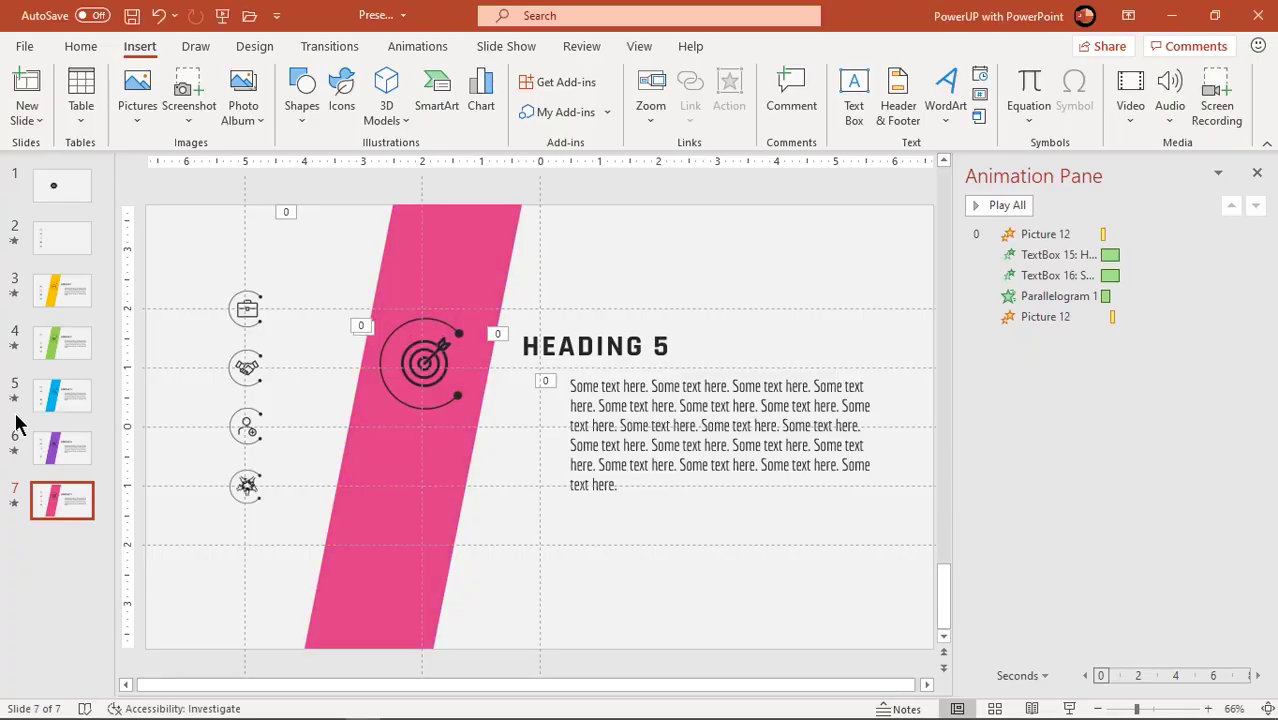